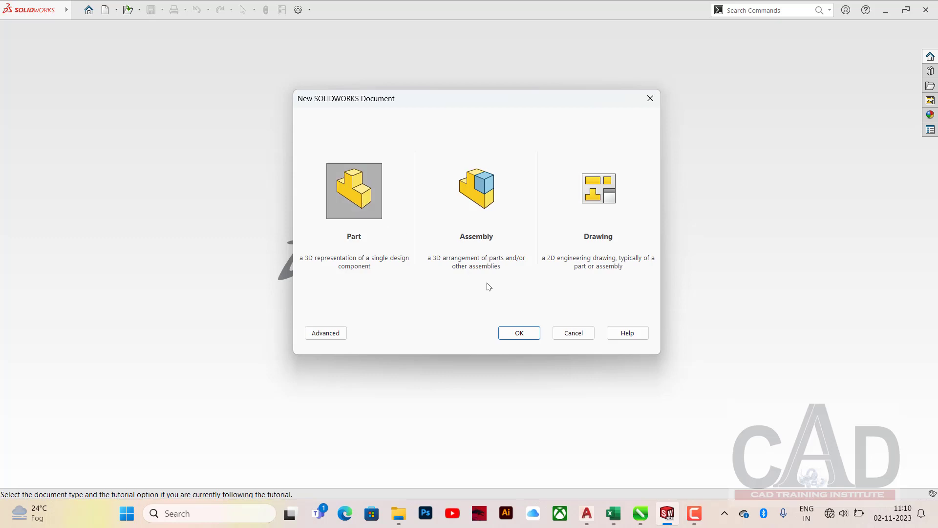
# Create a new part document and check the document's unit system options, keeping MMGS (millimeter, gram, second).
pyautogui.click(520, 336)
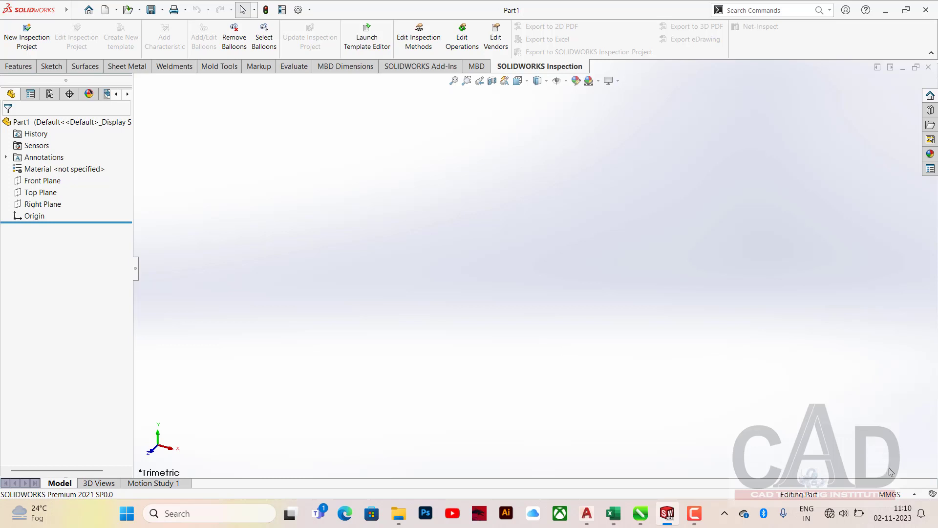
pyautogui.click(906, 496)
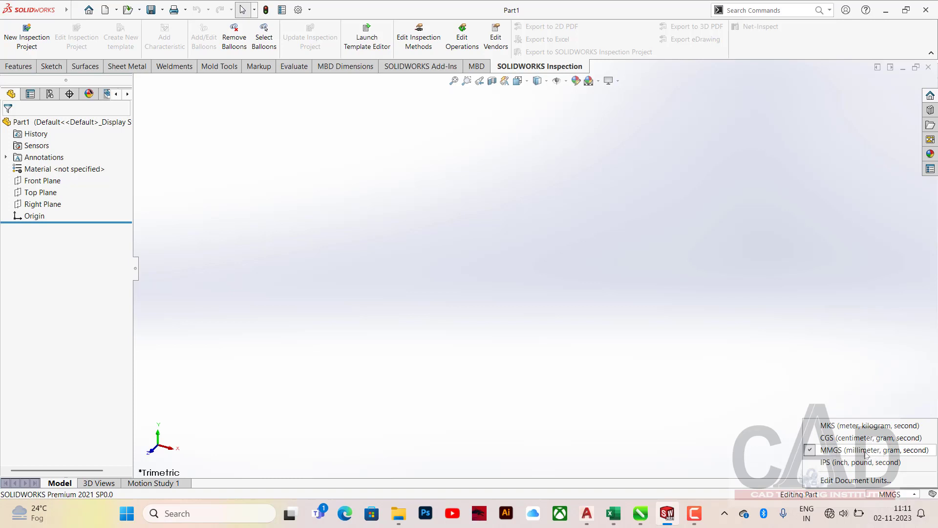
pyautogui.click(649, 386)
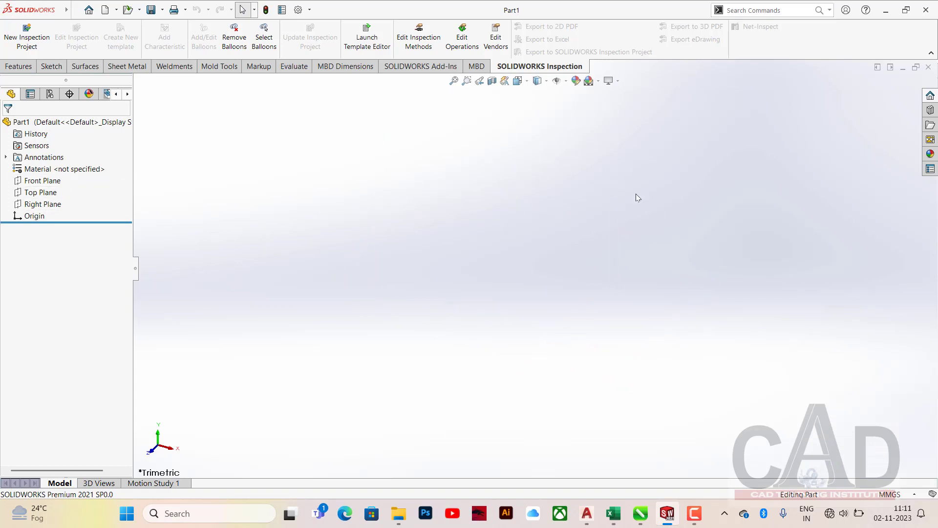
# Show the Front, Top and Right planes in the model space and view them at an angle.
pyautogui.click(45, 182)
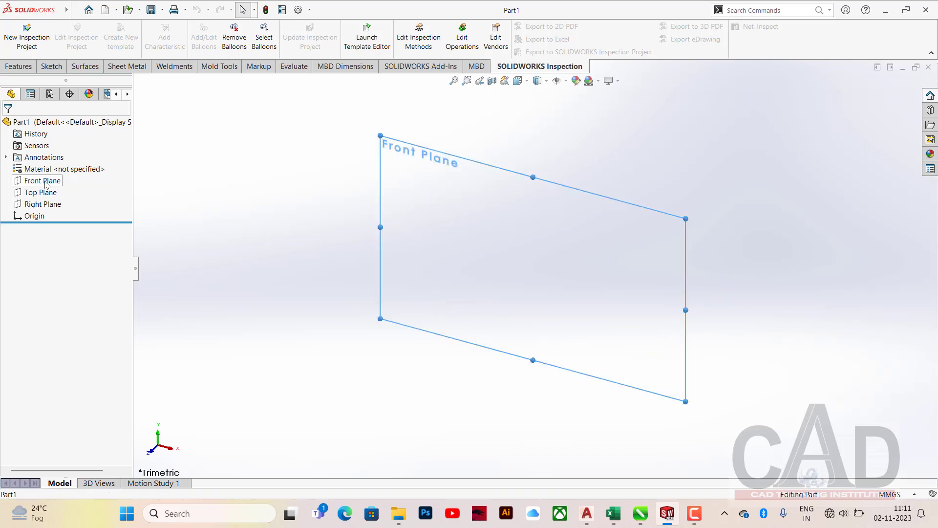
pyautogui.rightClick(45, 183)
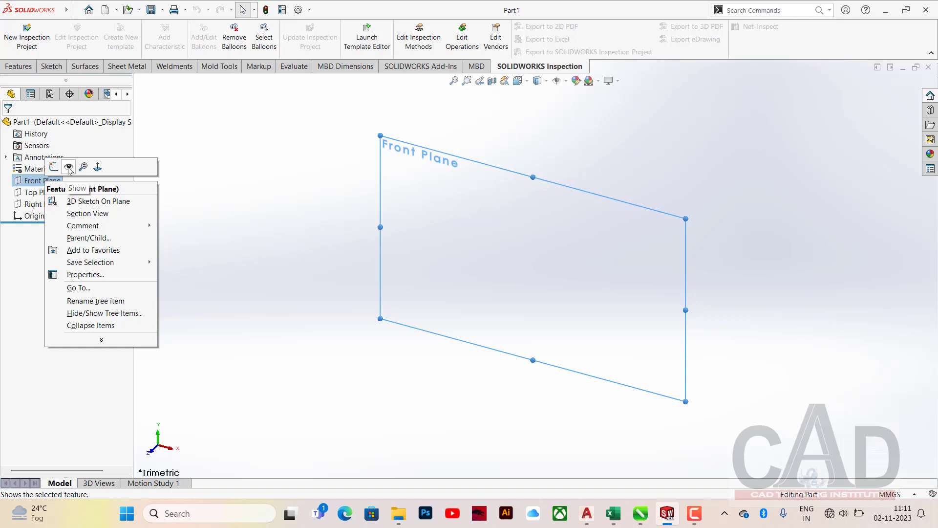
pyautogui.click(69, 168)
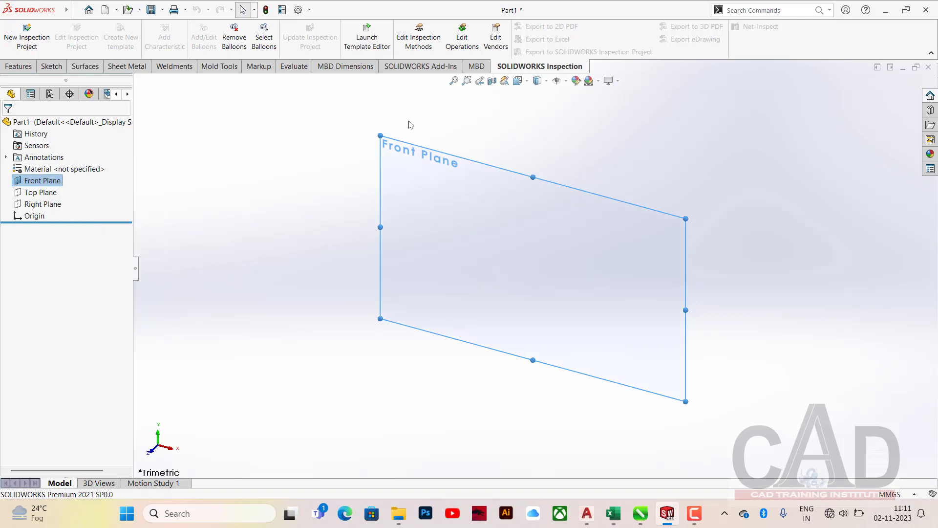
pyautogui.click(363, 170)
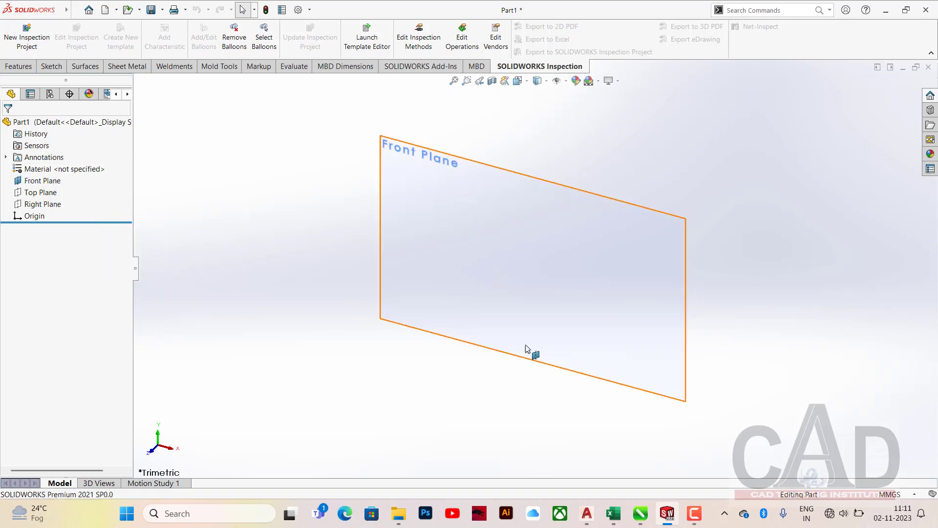
pyautogui.rightClick(73, 193)
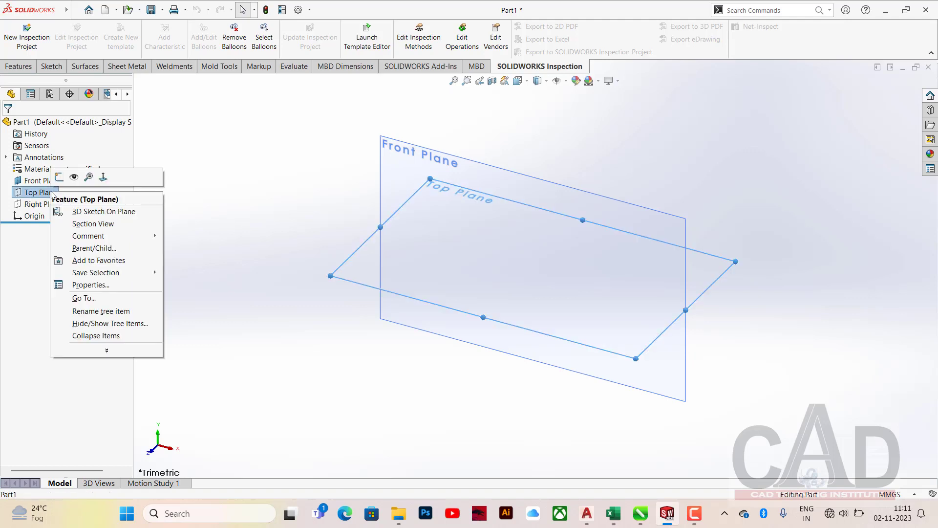
pyautogui.click(74, 179)
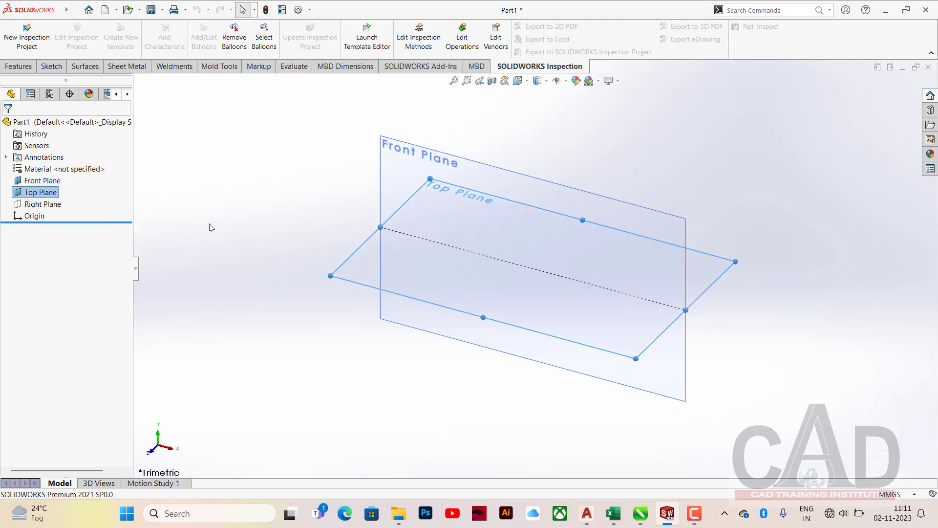
pyautogui.click(283, 271)
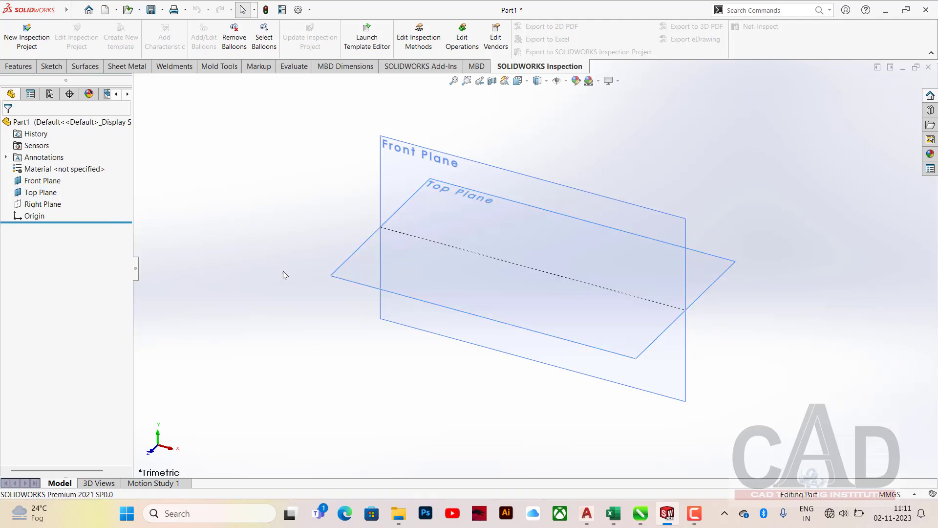
pyautogui.rightClick(52, 205)
pyautogui.click(75, 191)
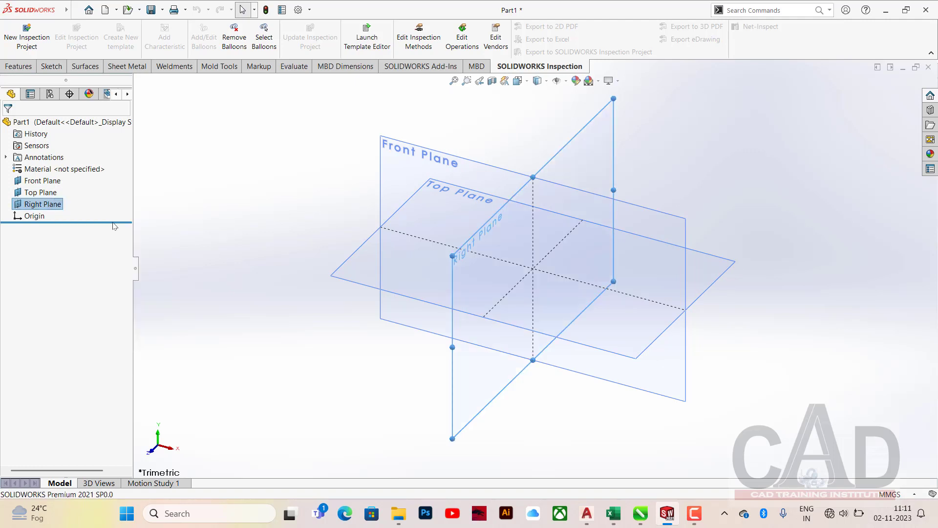
pyautogui.click(288, 323)
pyautogui.moveTo(289, 323); pyautogui.dragTo(309, 331, button='middle')
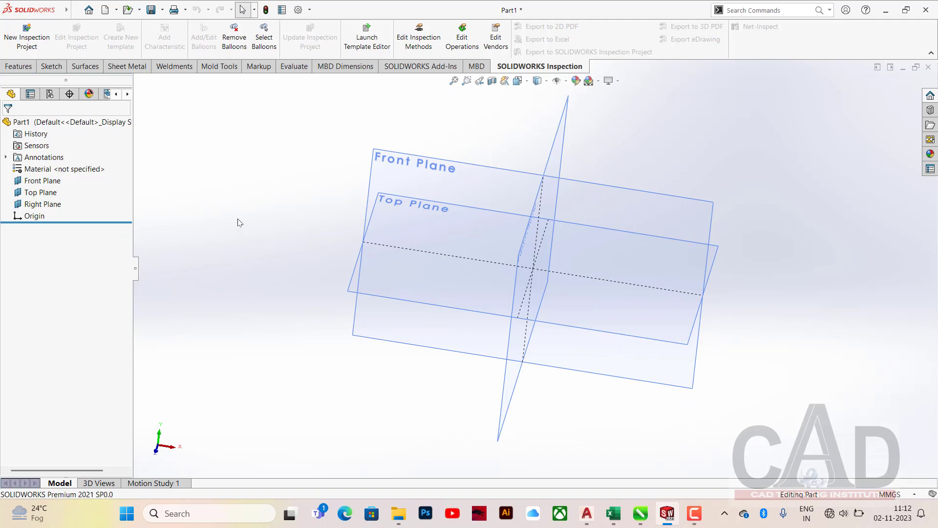
# Hide the Front, Top and Right planes.
pyautogui.rightClick(44, 185)
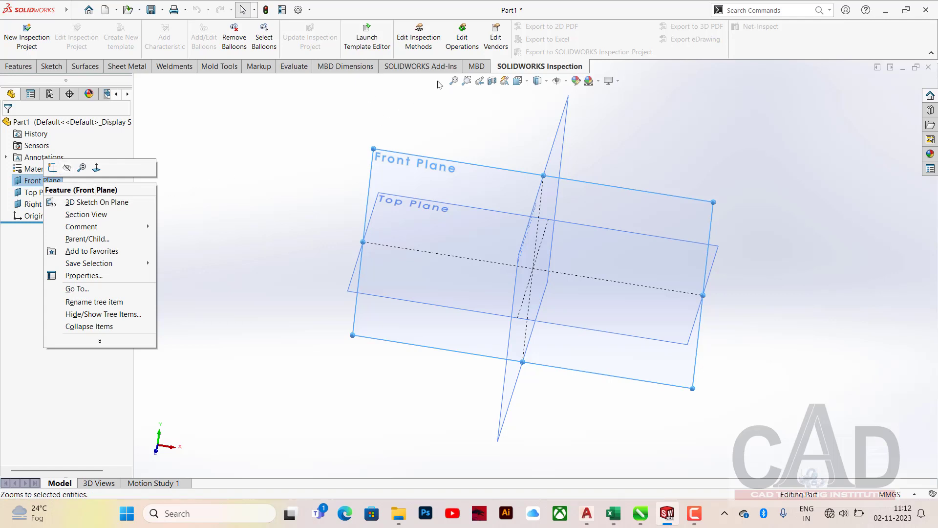
pyautogui.click(67, 169)
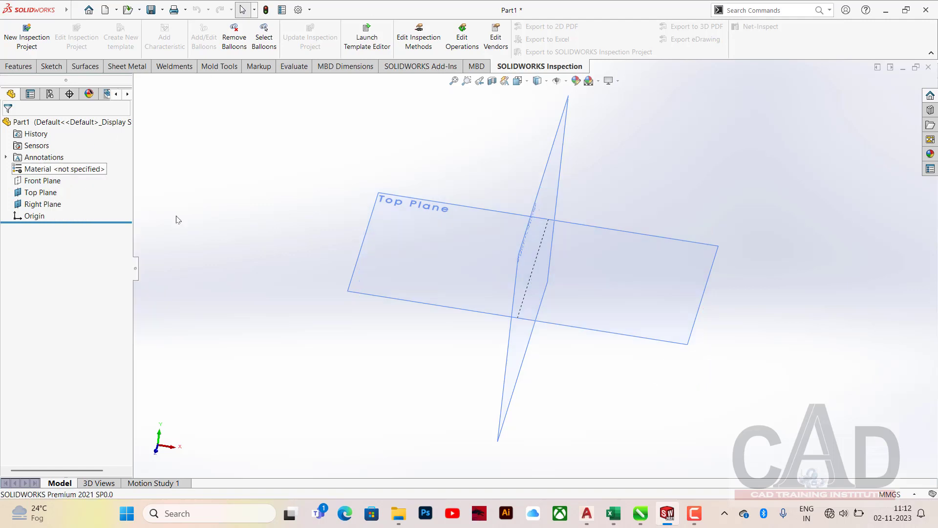
pyautogui.rightClick(41, 194)
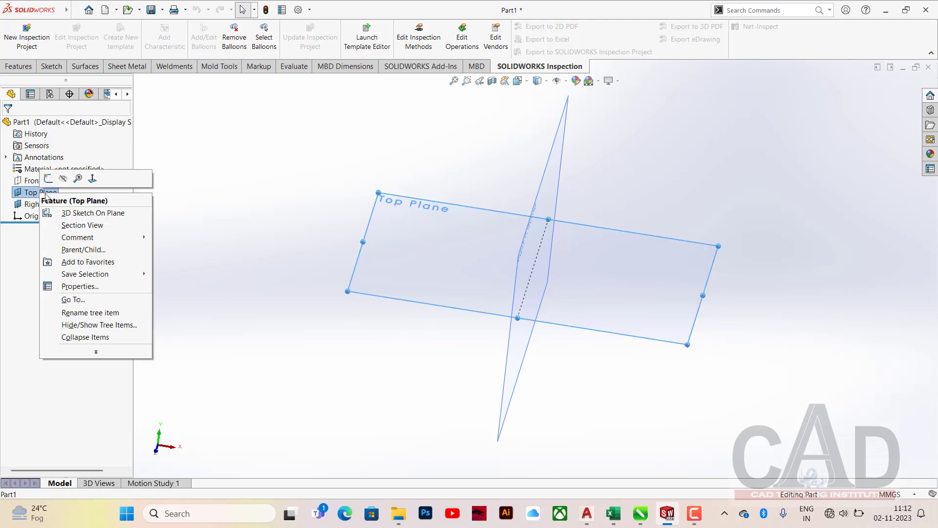
pyautogui.click(63, 181)
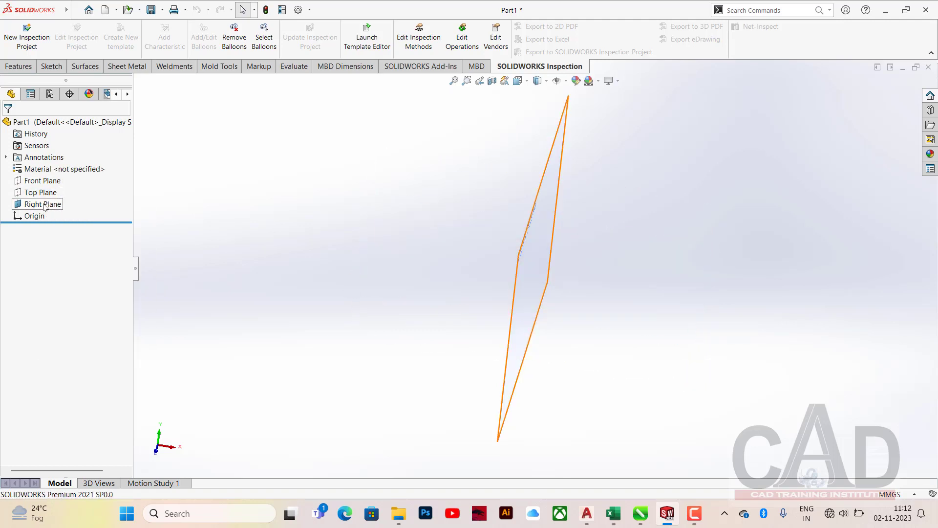
pyautogui.rightClick(44, 205)
pyautogui.click(67, 191)
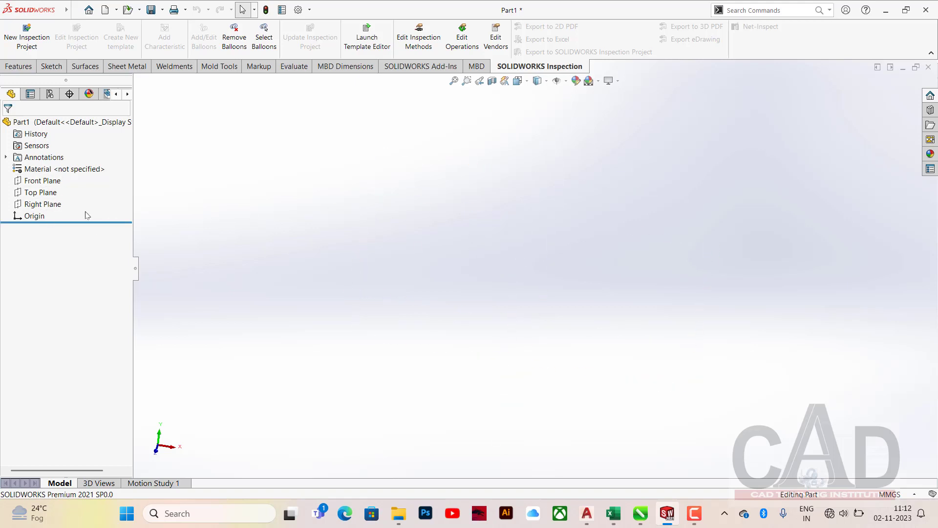
pyautogui.click(43, 182)
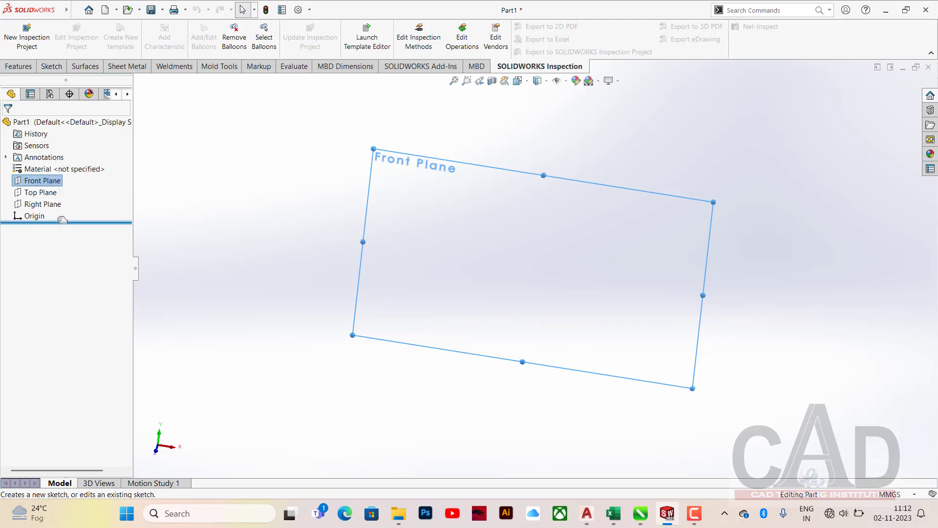
pyautogui.click(239, 237)
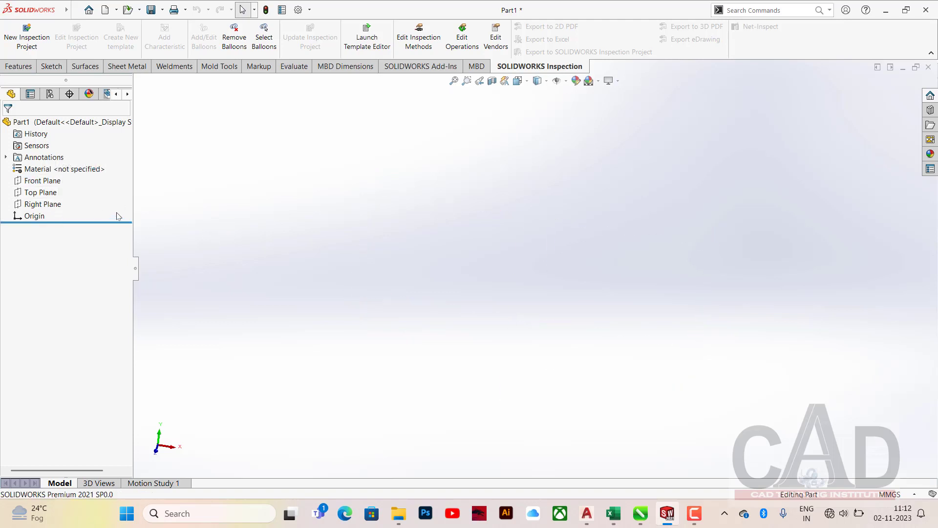
pyautogui.click(52, 184)
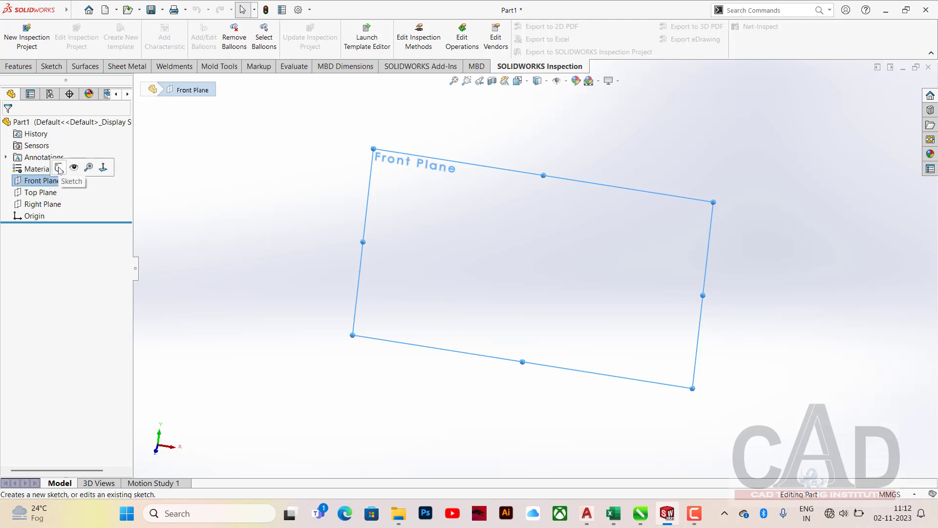
pyautogui.click(49, 194)
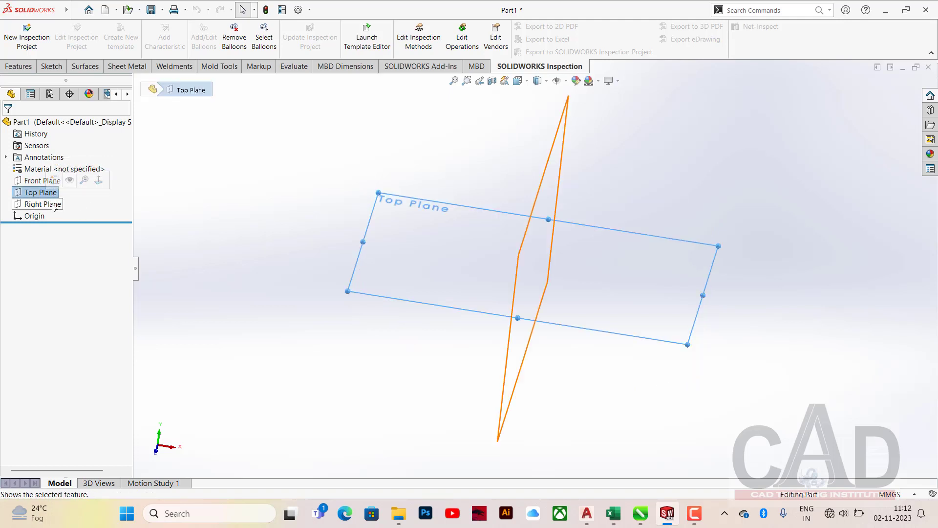
pyautogui.click(48, 205)
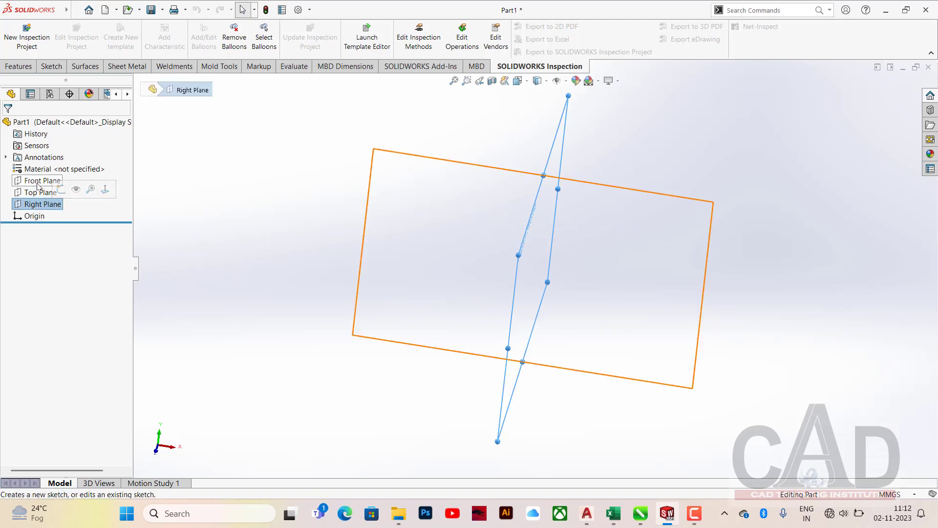
pyautogui.click(41, 181)
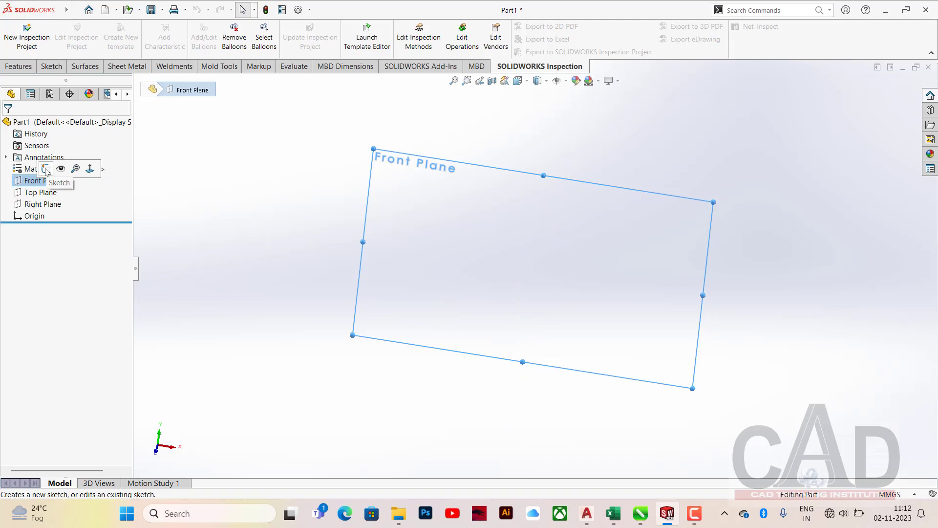
pyautogui.click(45, 169)
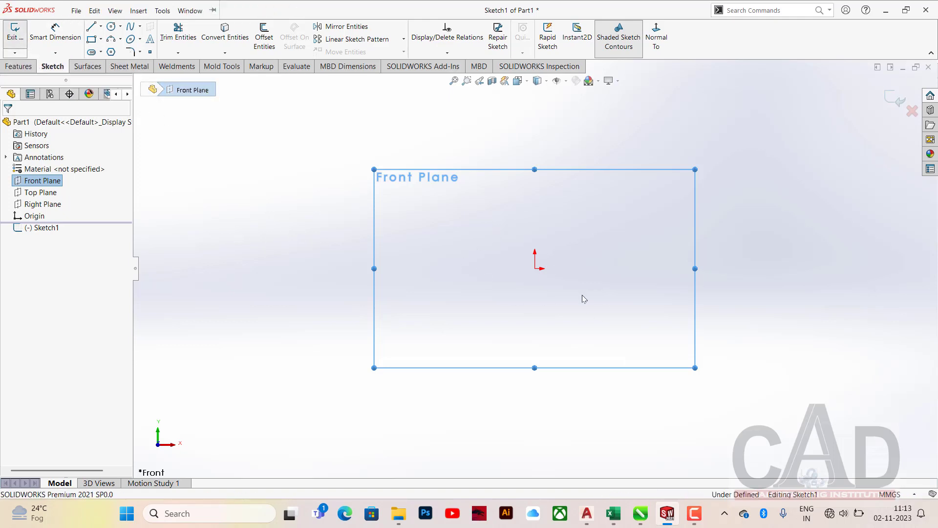
pyautogui.click(892, 101)
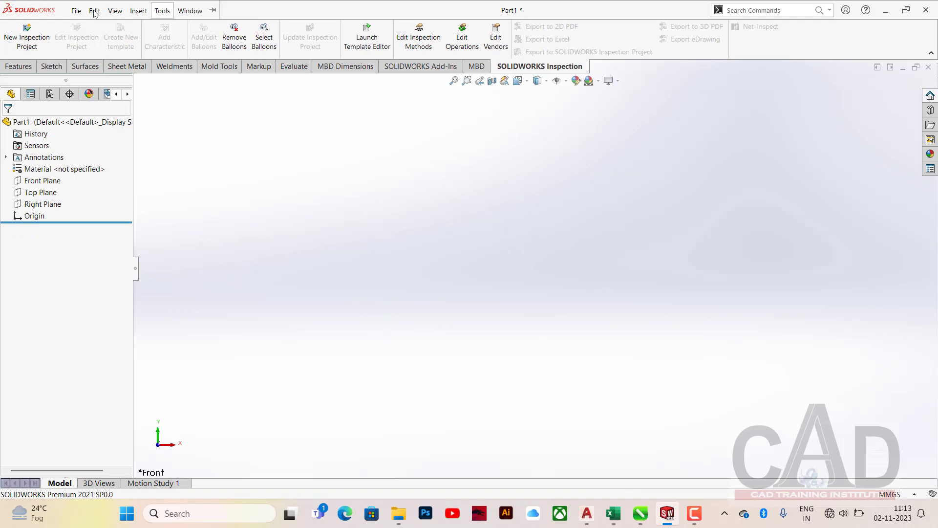
pyautogui.click(76, 11)
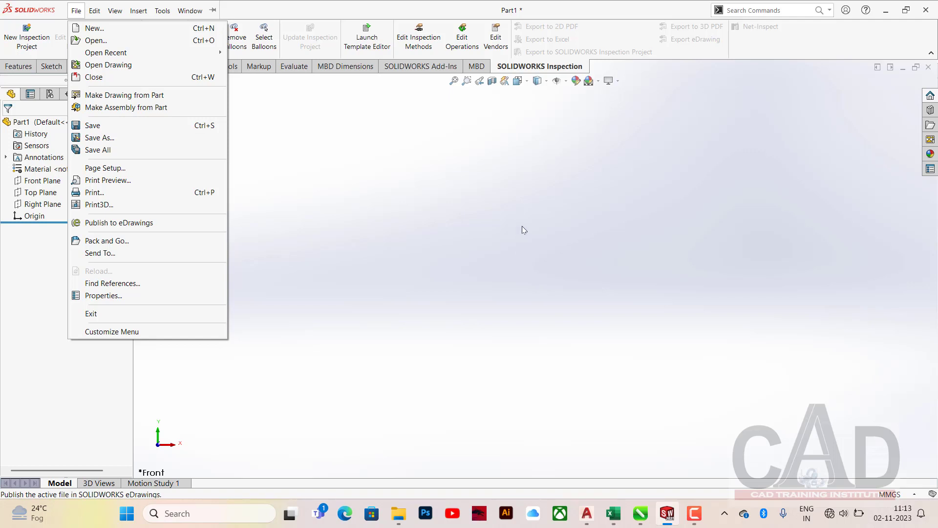
pyautogui.click(464, 259)
# Start a sketch on the Front Plane and widen the plane's displayed outline on both sides.
pyautogui.click(43, 181)
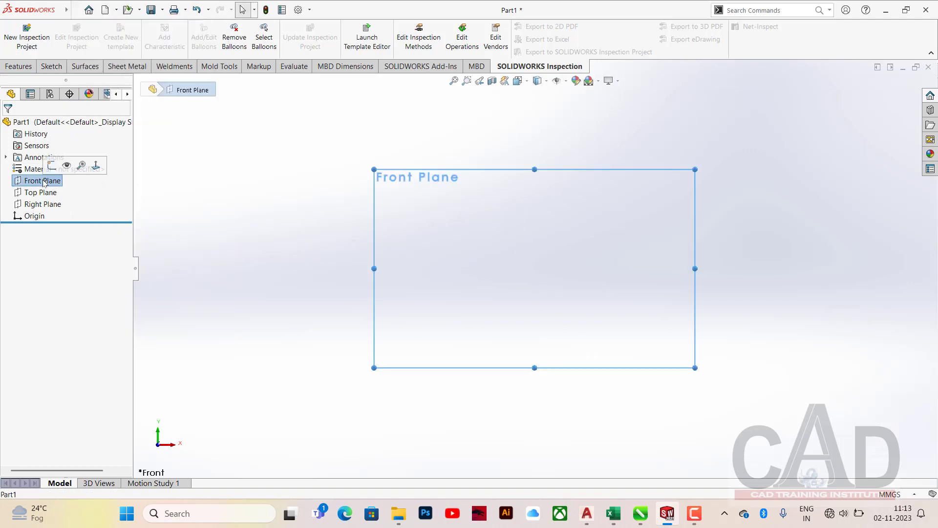
pyautogui.click(51, 166)
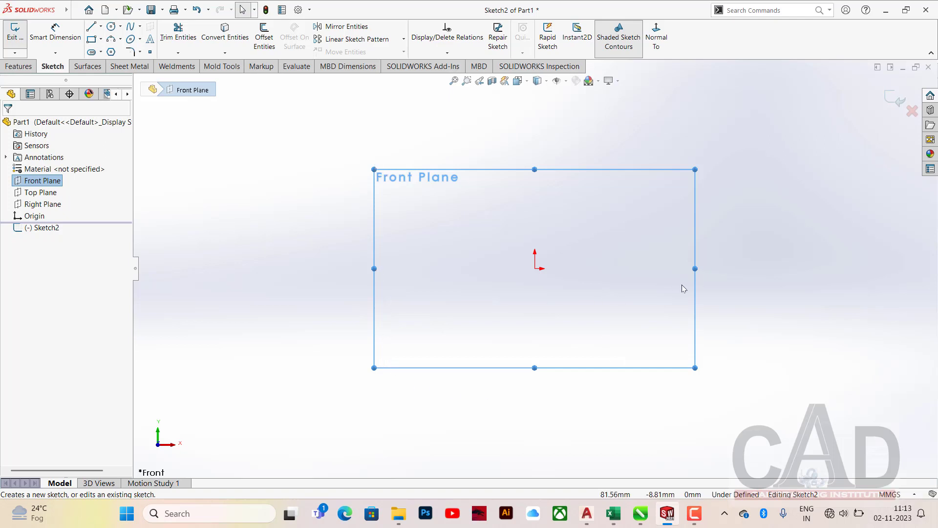
pyautogui.moveTo(696, 270)
pyautogui.mouseDown()
pyautogui.moveTo(776, 266)
pyautogui.moveTo(662, 268)
pyautogui.moveTo(707, 268)
pyautogui.mouseUp()
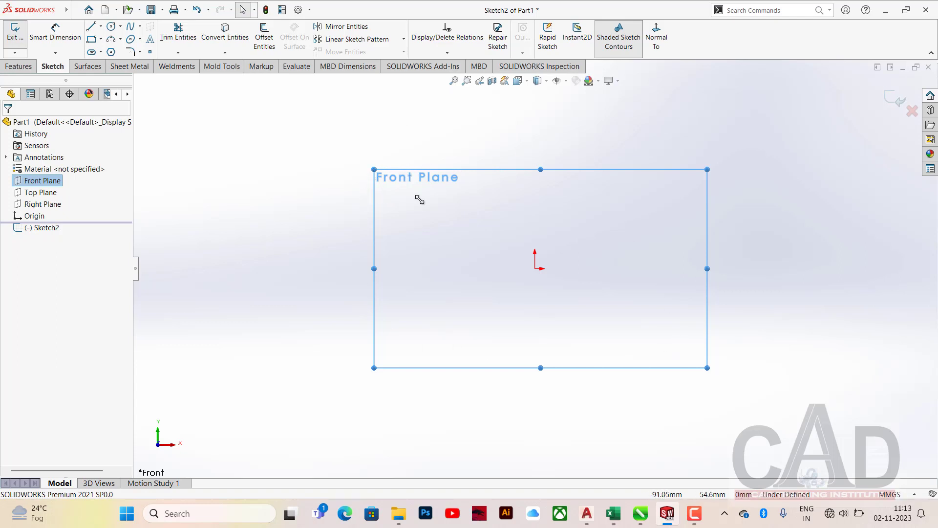
pyautogui.moveTo(419, 200); pyautogui.dragTo(323, 169)
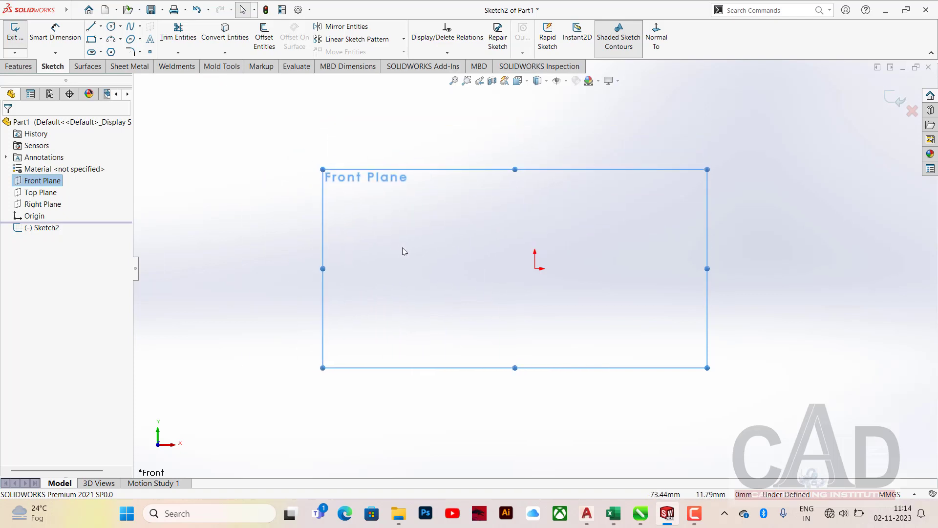
pyautogui.click(403, 249)
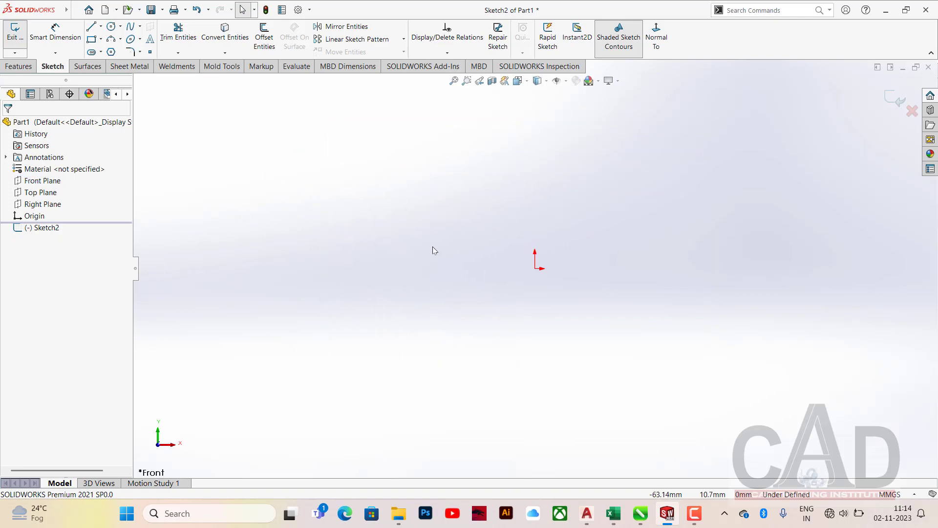
# Sketch connected lines about 54 mm down, 81 mm right and 16 mm up, plus a fourth line stretched horizontally back to the left.
pyautogui.click(92, 28)
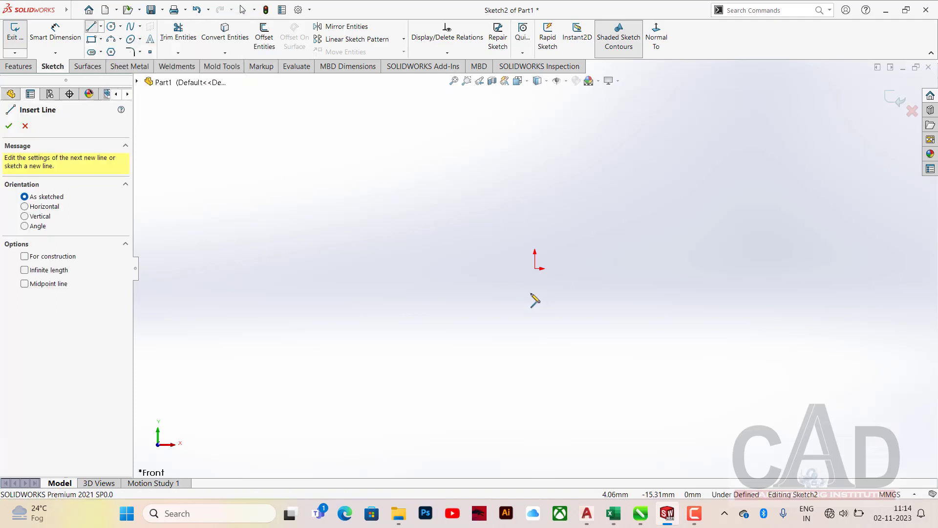
pyautogui.click(475, 227)
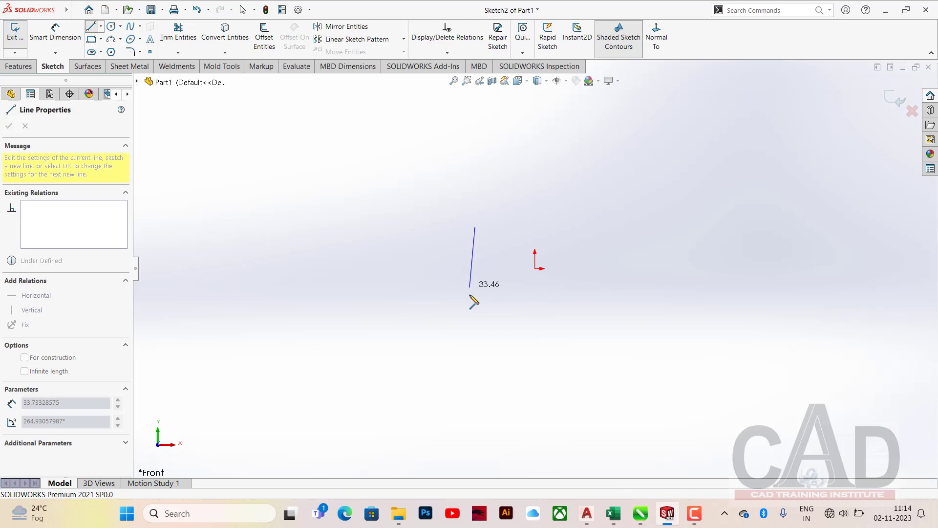
pyautogui.click(475, 324)
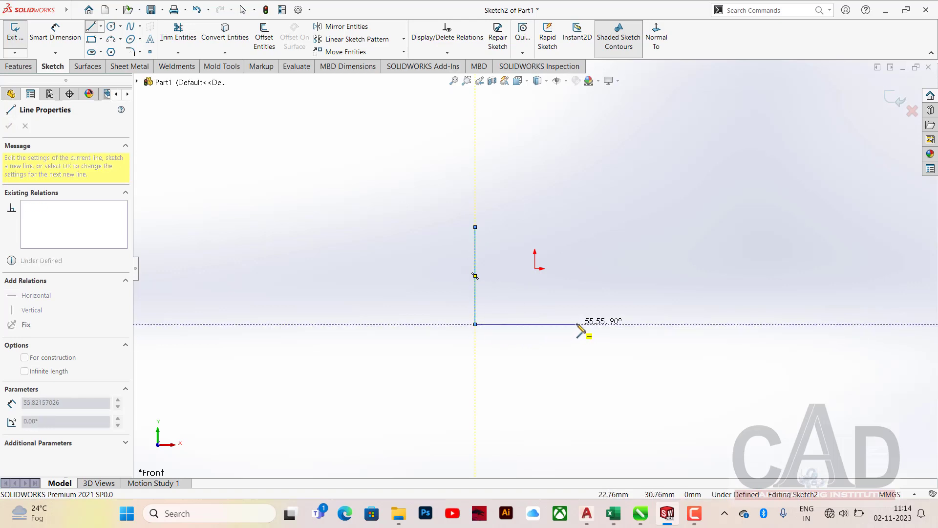
pyautogui.click(634, 324)
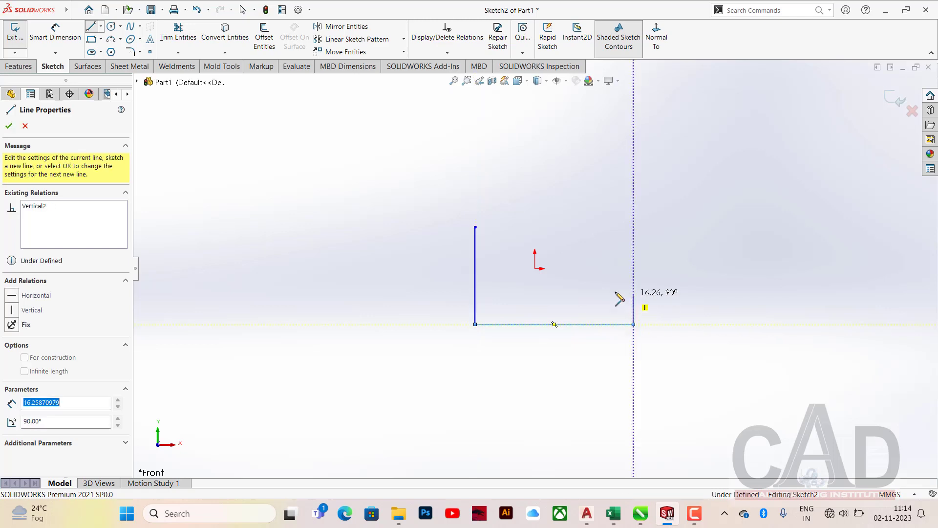
pyautogui.click(619, 296)
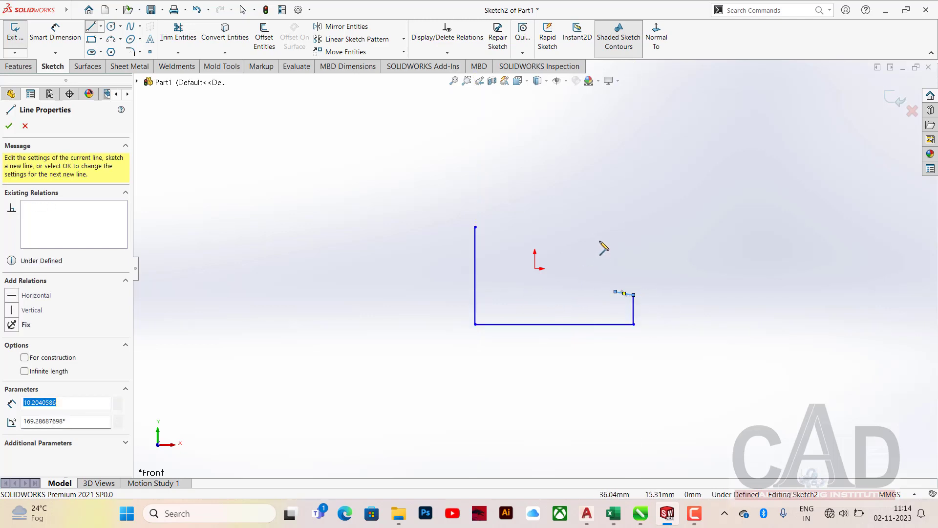
pyautogui.rightClick(601, 243)
pyautogui.click(628, 248)
pyautogui.moveTo(615, 292); pyautogui.dragTo(522, 303)
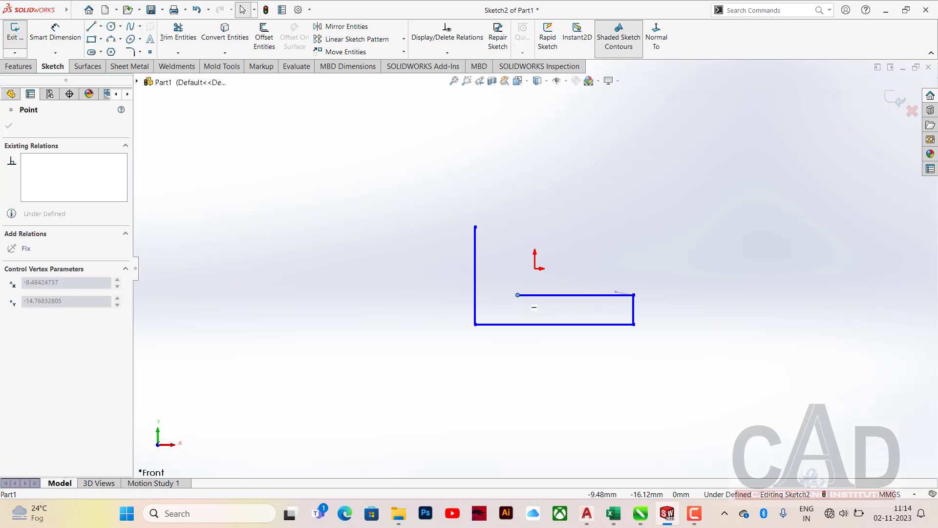
# Close the L-shaped outline with a slightly sloping top line about 24 mm long and a vertical inner line down to the free endpoint.
pyautogui.click(91, 25)
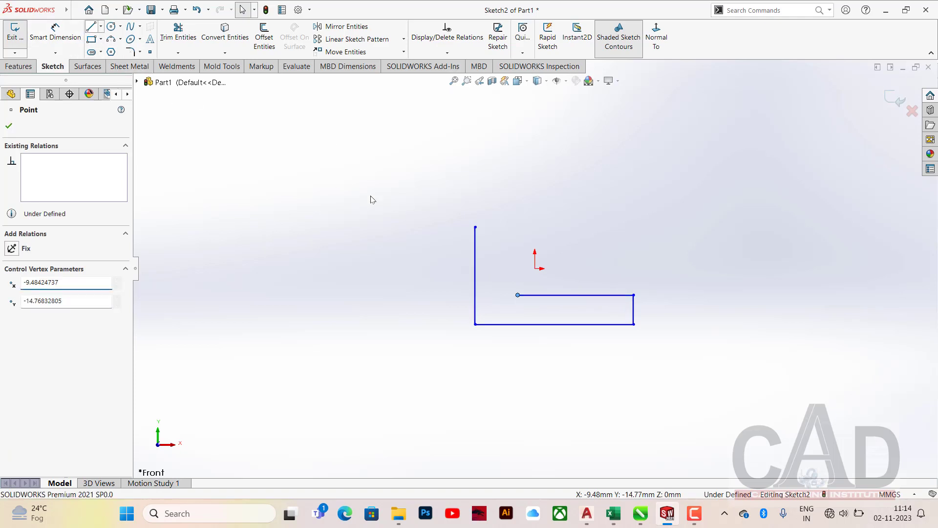
pyautogui.click(476, 228)
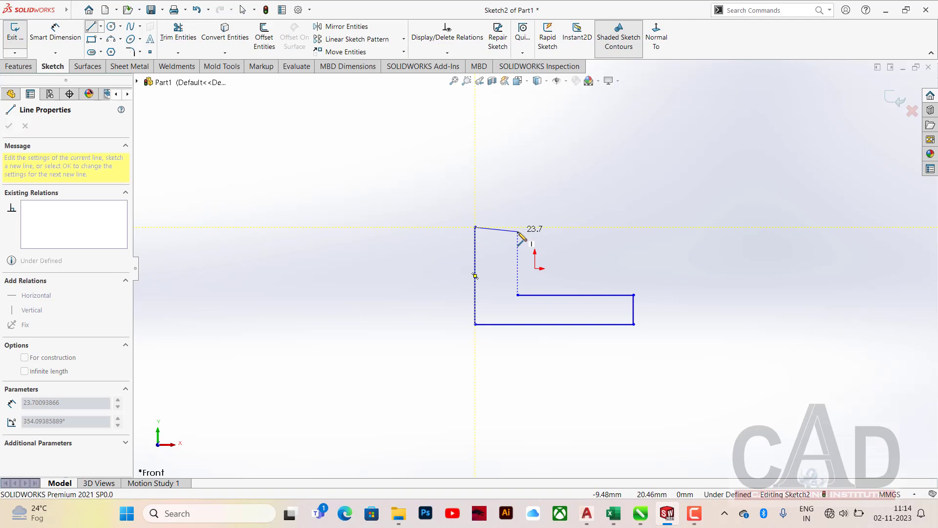
pyautogui.click(519, 231)
pyautogui.click(518, 294)
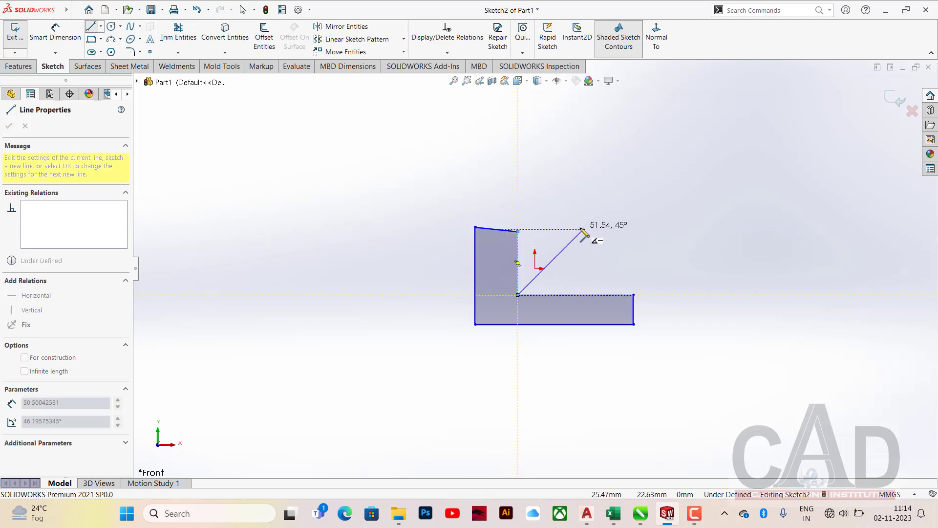
pyautogui.rightClick(581, 228)
pyautogui.click(615, 237)
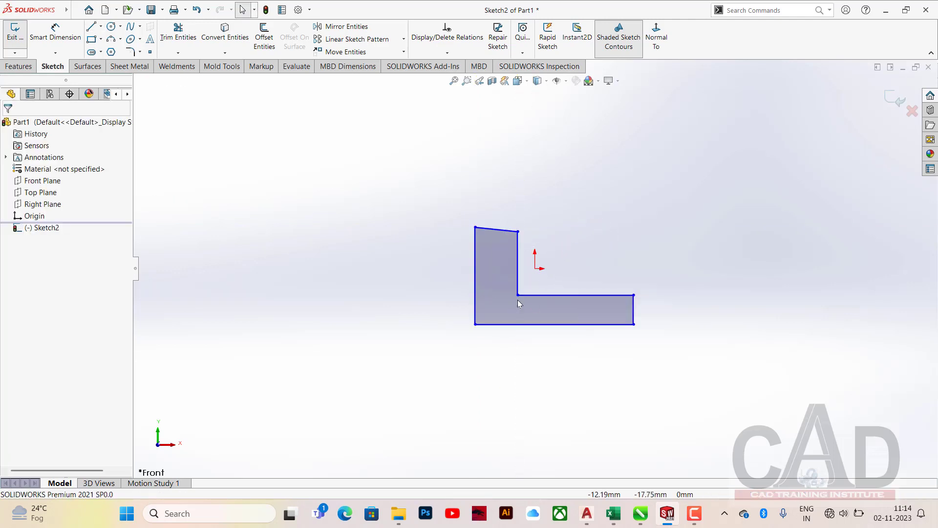
# Apply a Horizontal relation to the sloping top edge of the L-profile.
pyautogui.click(494, 232)
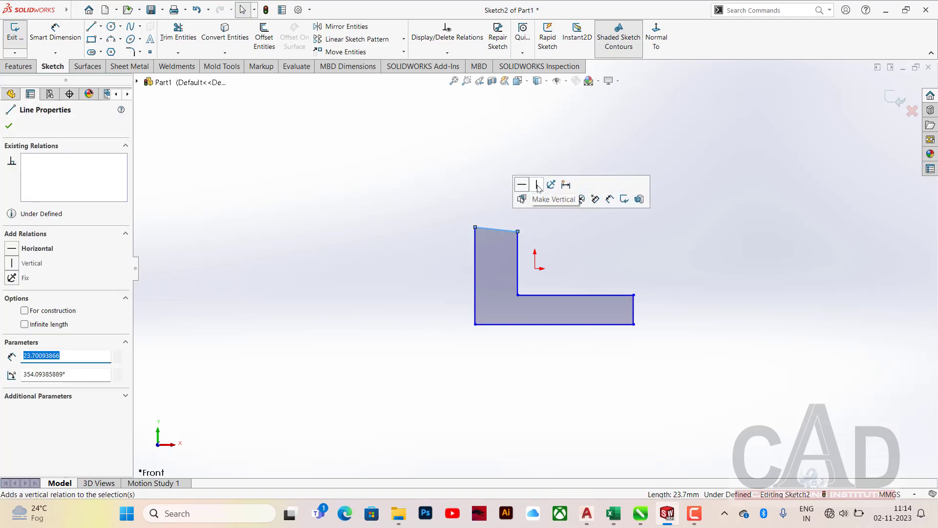
pyautogui.click(515, 199)
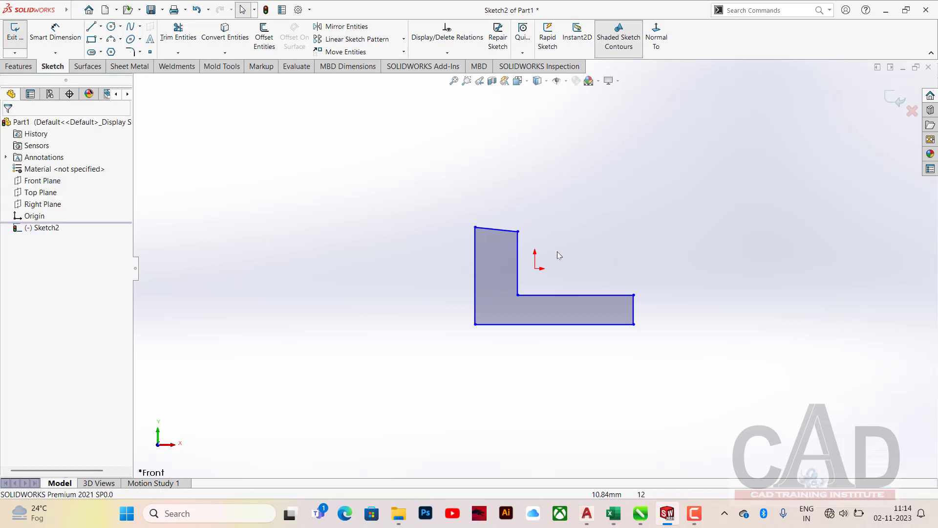
pyautogui.click(501, 230)
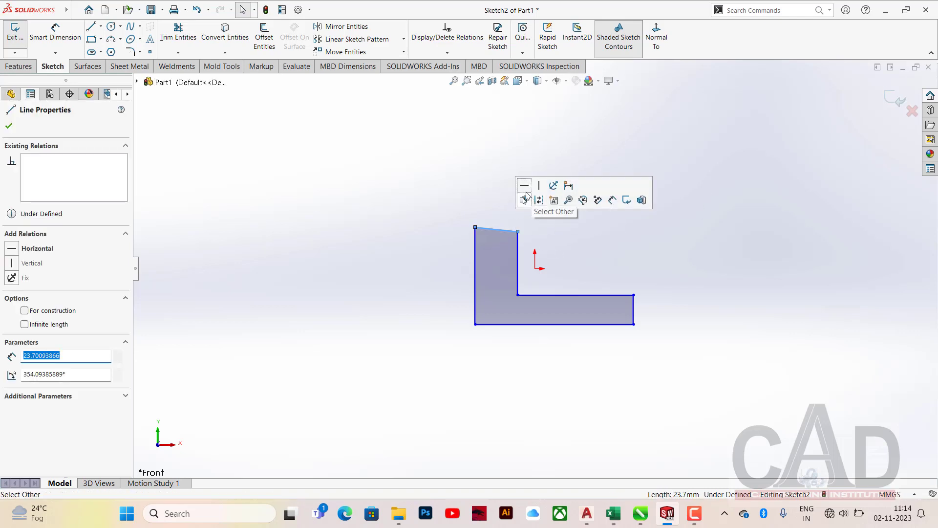
pyautogui.click(526, 190)
pyautogui.click(550, 260)
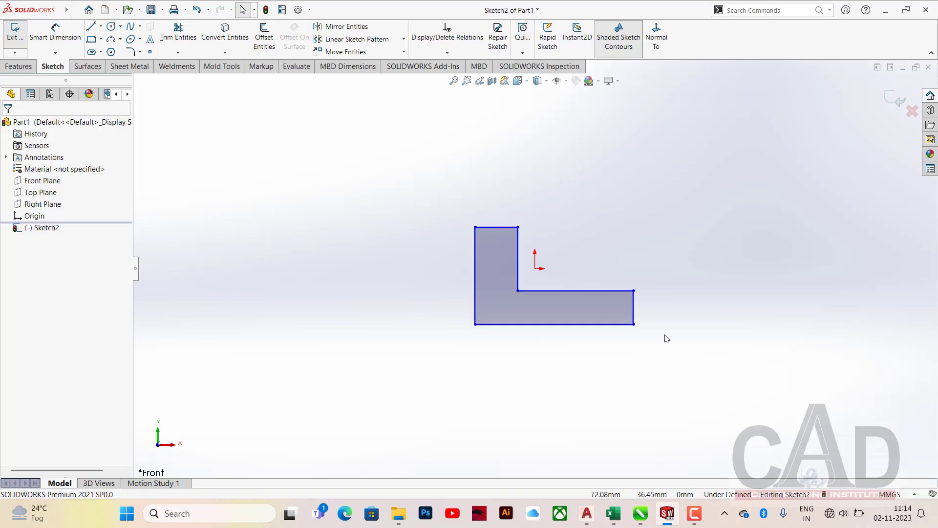
# Dimension the L-profile's outer vertical edge and set it to 50 mm.
pyautogui.click(53, 39)
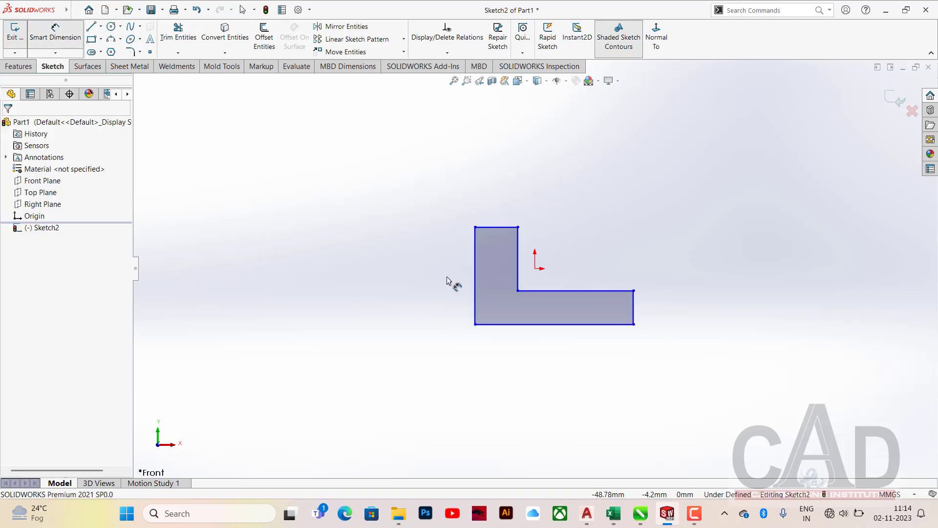
pyautogui.click(442, 282)
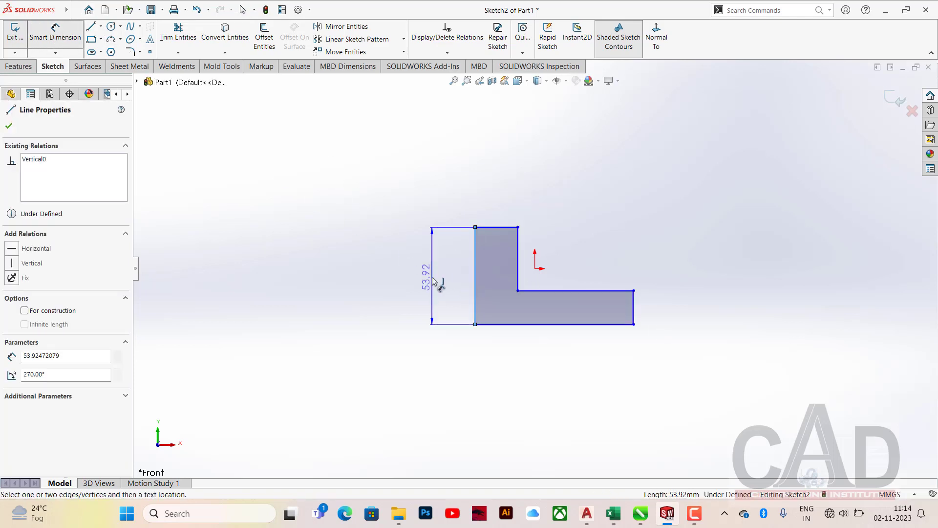
pyautogui.click(433, 293)
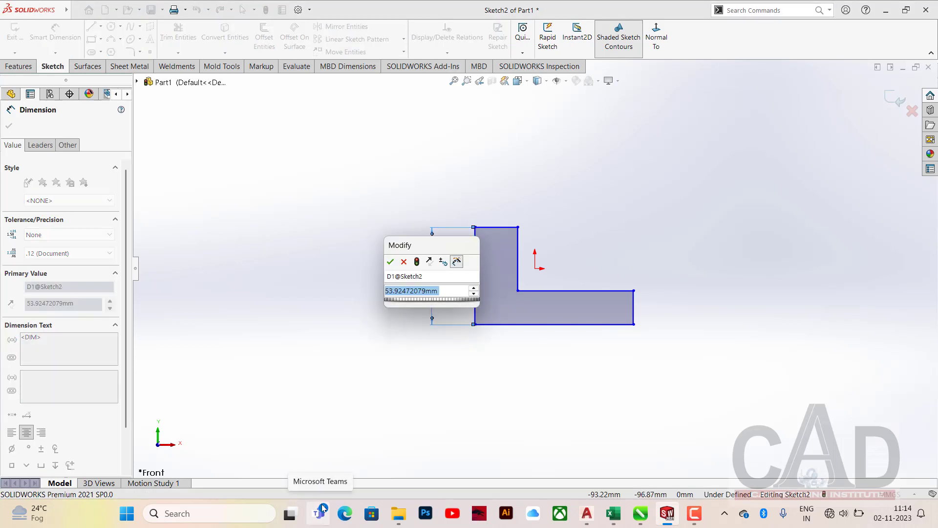
pyautogui.write('50')
pyautogui.press('Return')
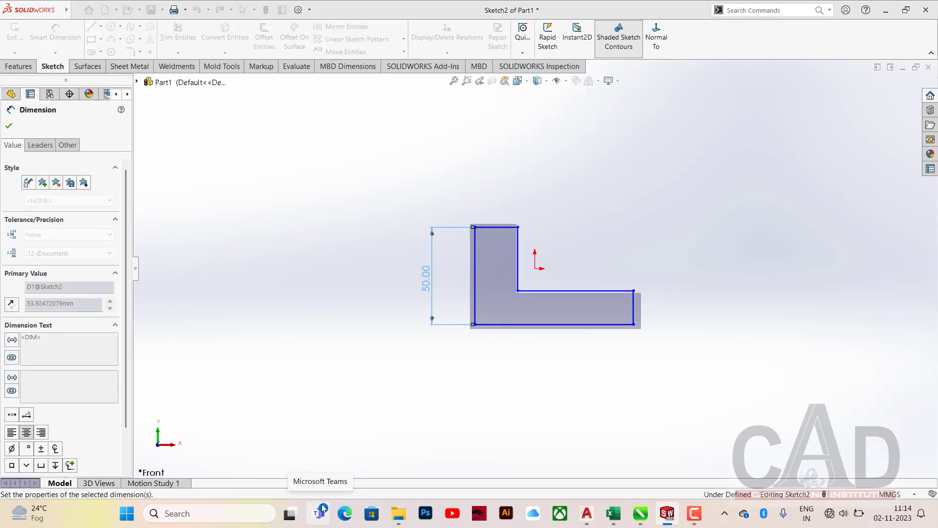
pyautogui.click(511, 362)
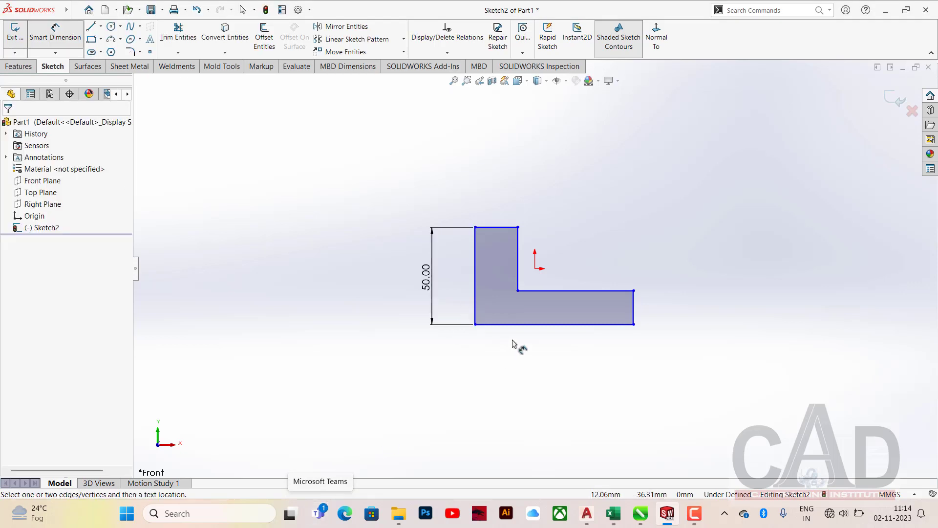
# Dimension the L-profile's bottom edge and set its length to 50 mm.
pyautogui.click(528, 325)
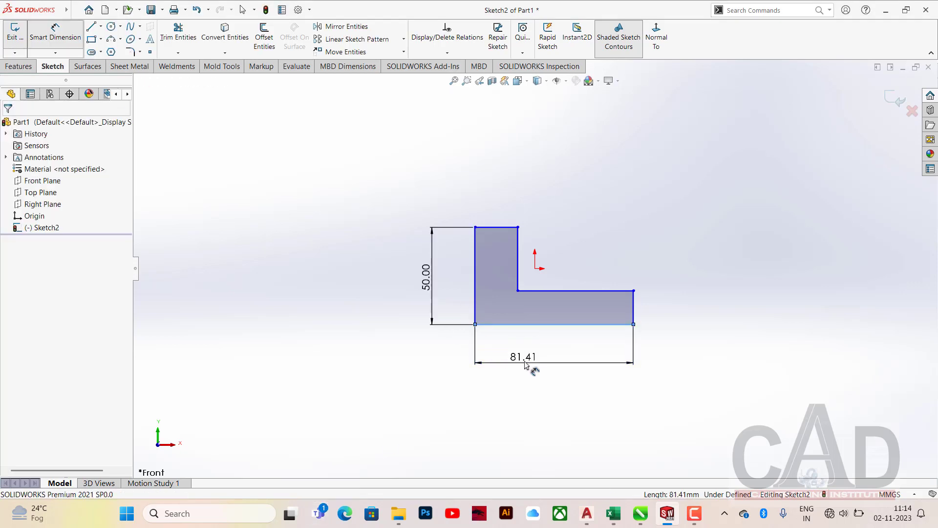
pyautogui.click(526, 362)
pyautogui.write('5')
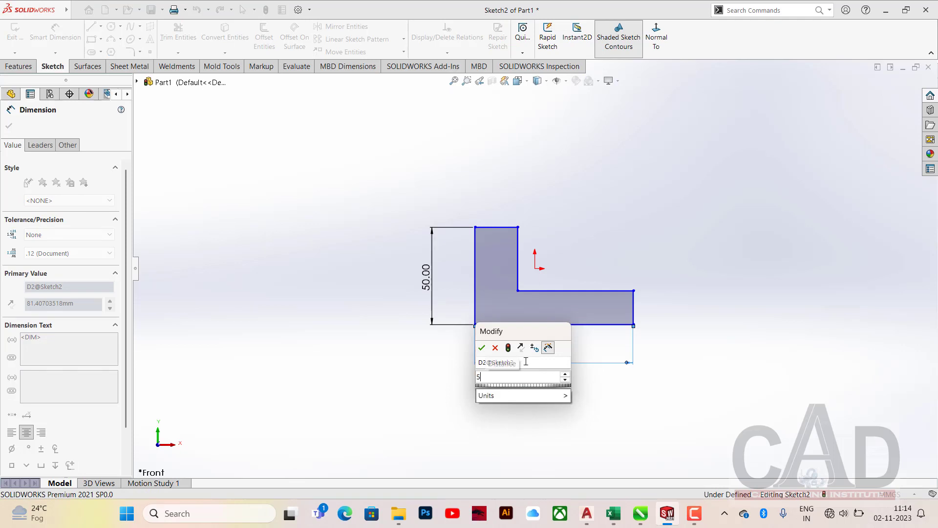
pyautogui.write('0')
pyautogui.press('Return')
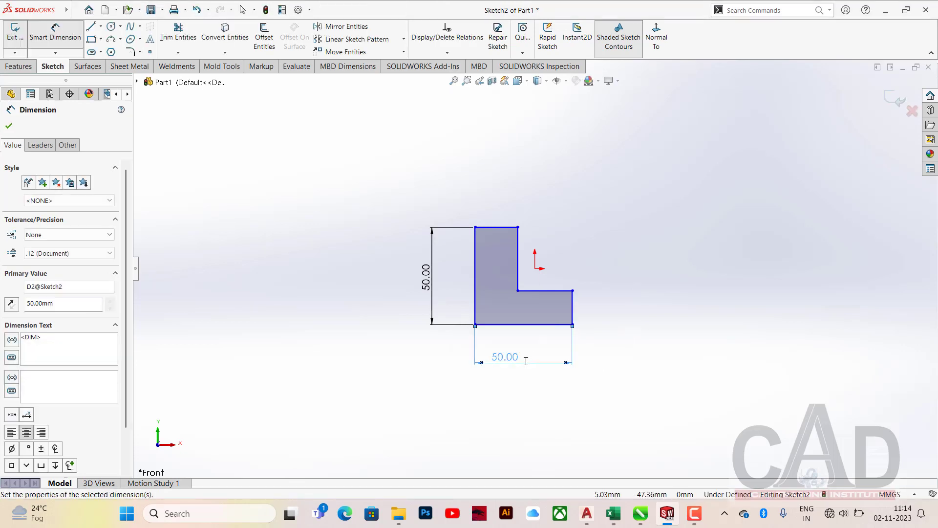
pyautogui.click(664, 307)
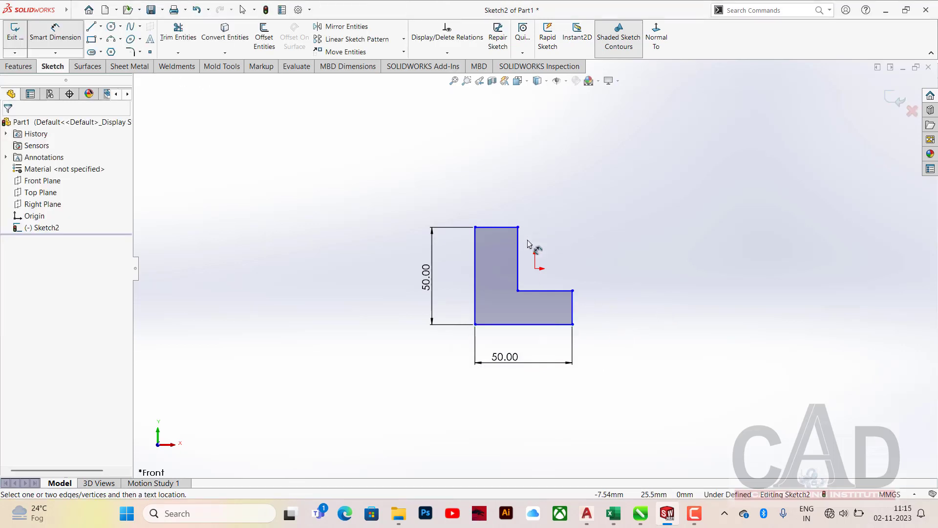
# Dimension the short top edge of the vertical leg and set it to 10 mm.
pyautogui.click(495, 228)
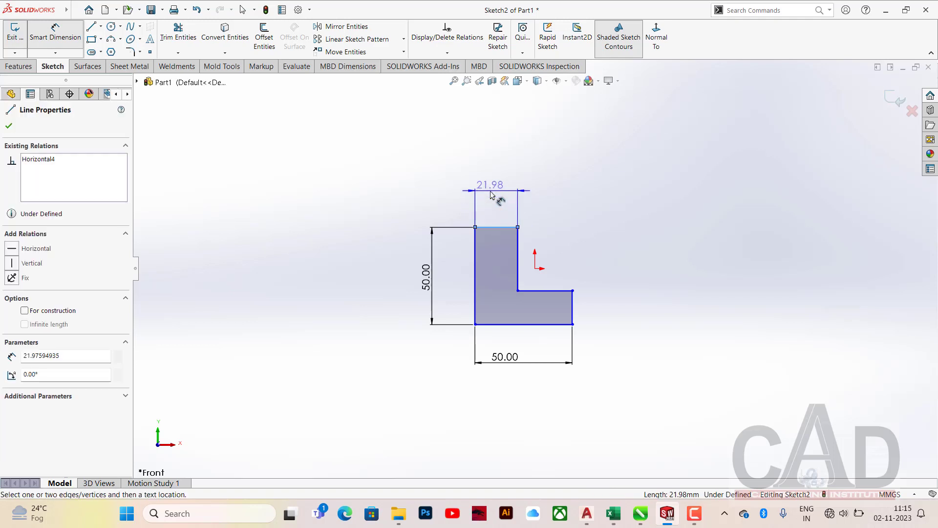
pyautogui.click(494, 193)
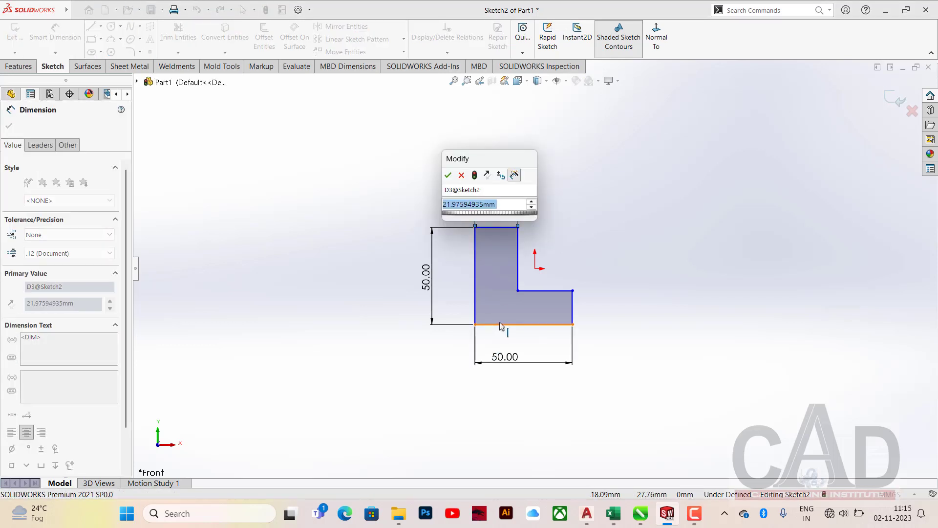
pyautogui.write('10')
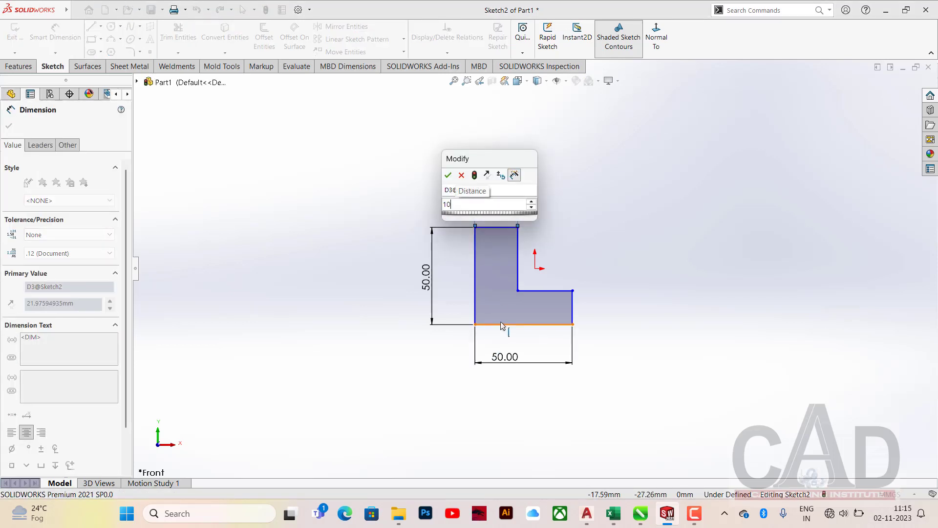
pyautogui.press('Return')
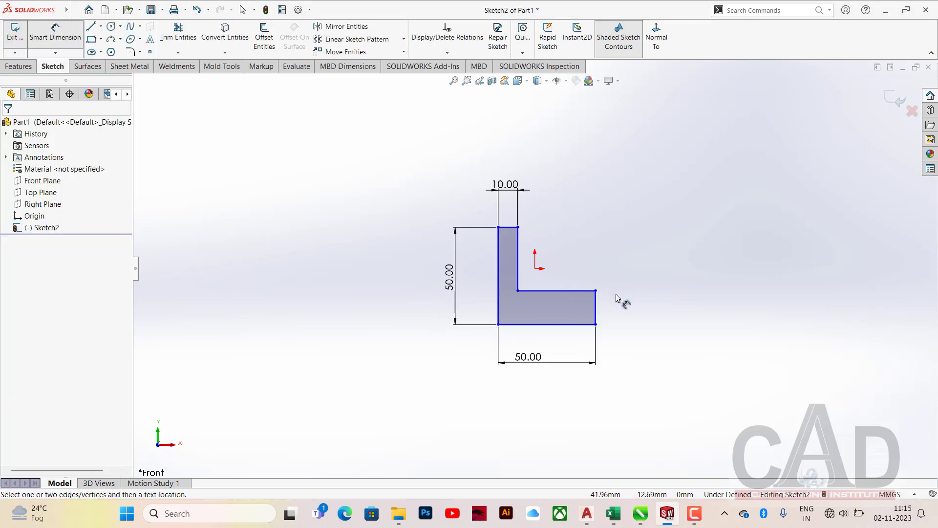
# Dimension the short end edge of the horizontal leg and set it to 10 mm.
pyautogui.click(597, 313)
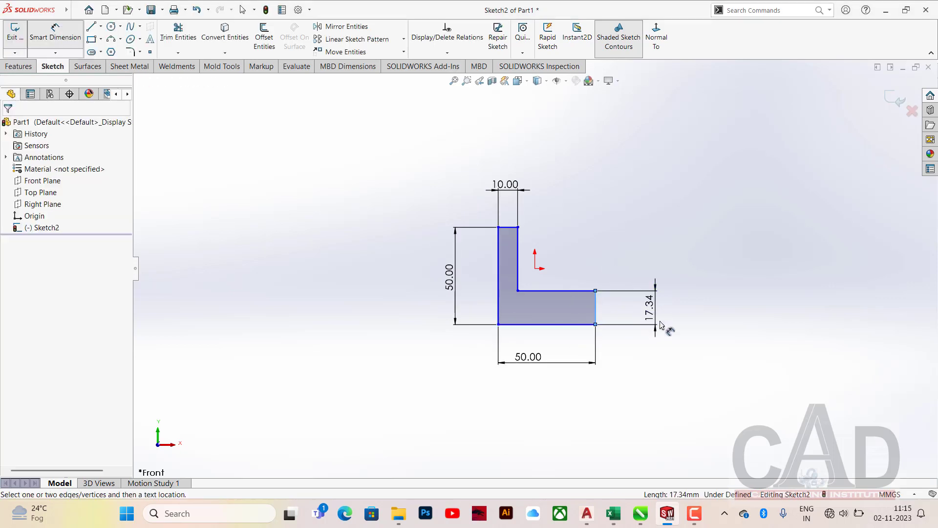
pyautogui.click(660, 325)
pyautogui.write('1')
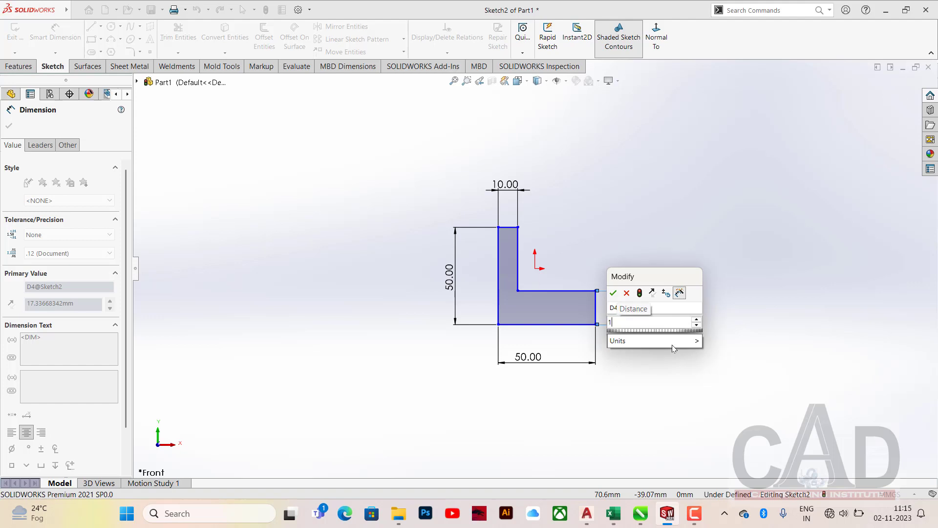
pyautogui.write('0')
pyautogui.press('Return')
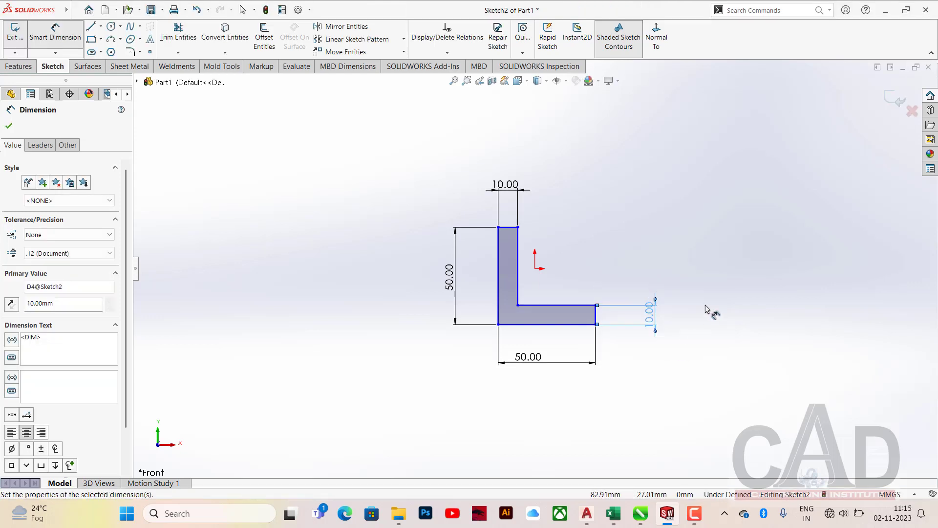
pyautogui.click(705, 309)
pyautogui.scroll(-2, 596, 337)
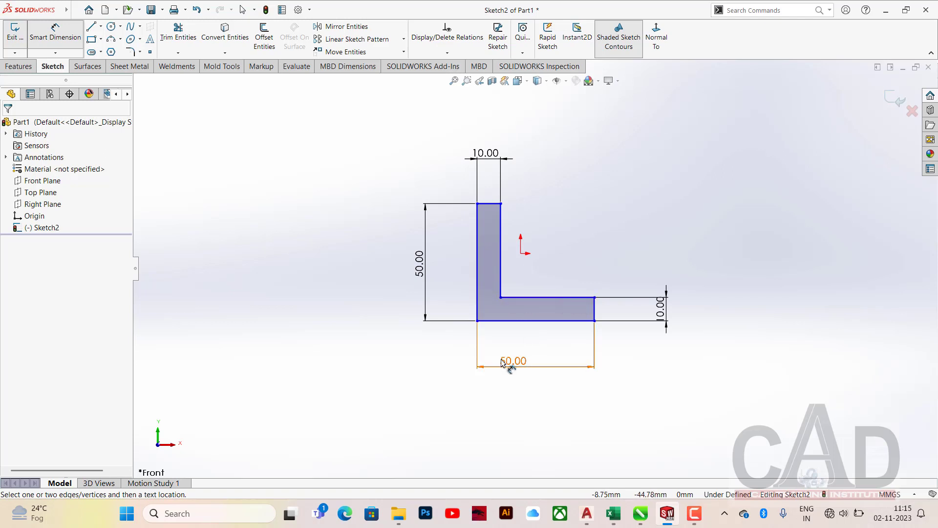
pyautogui.click(550, 298)
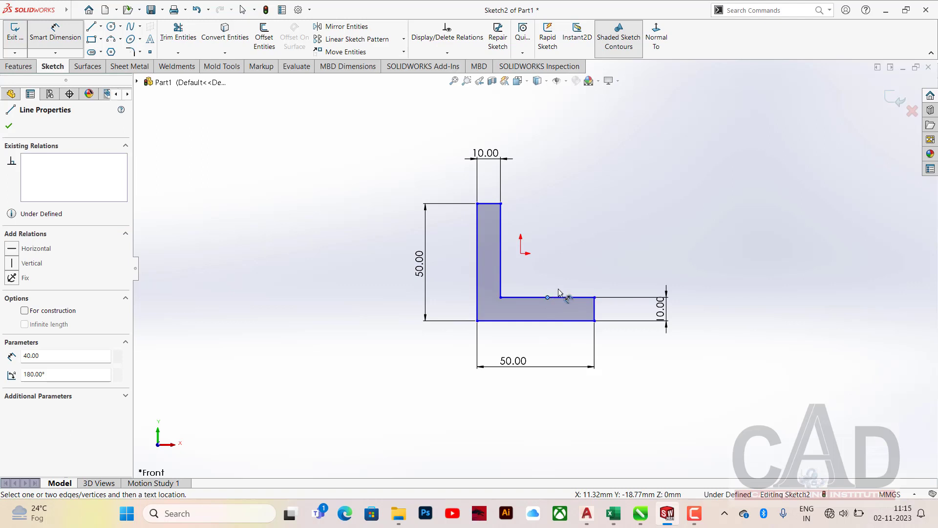
pyautogui.click(548, 298)
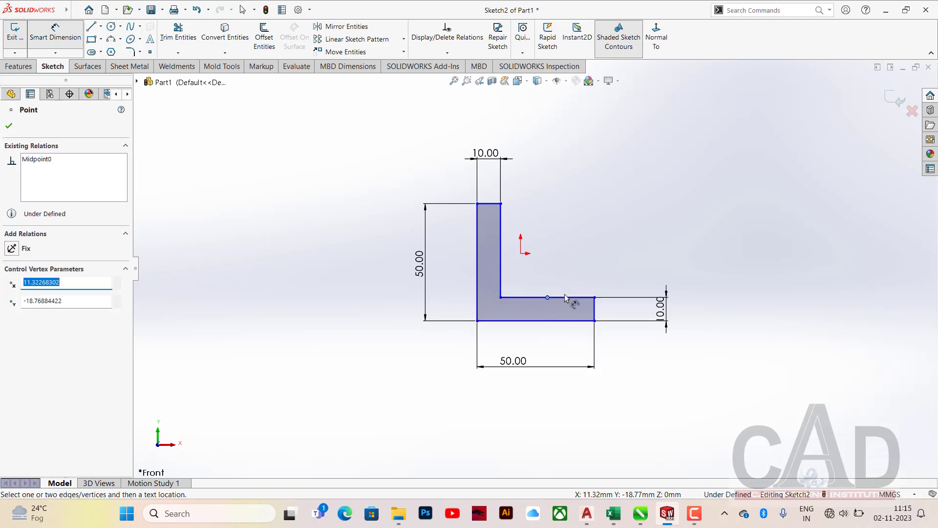
pyautogui.rightClick(565, 298)
pyautogui.click(563, 269)
pyautogui.rightClick(554, 253)
pyautogui.click(597, 286)
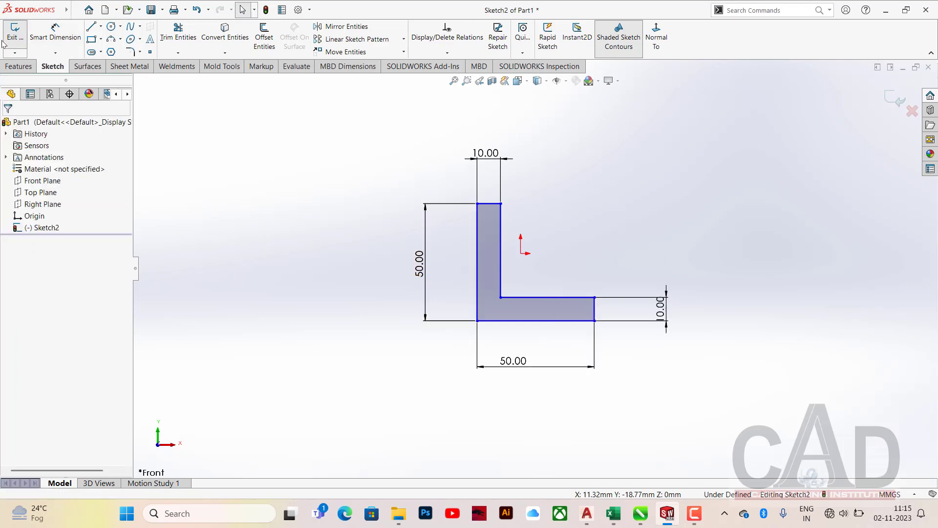
# Dimension the inner horizontal edge of the L-profile and accept 40 mm.
pyautogui.click(63, 35)
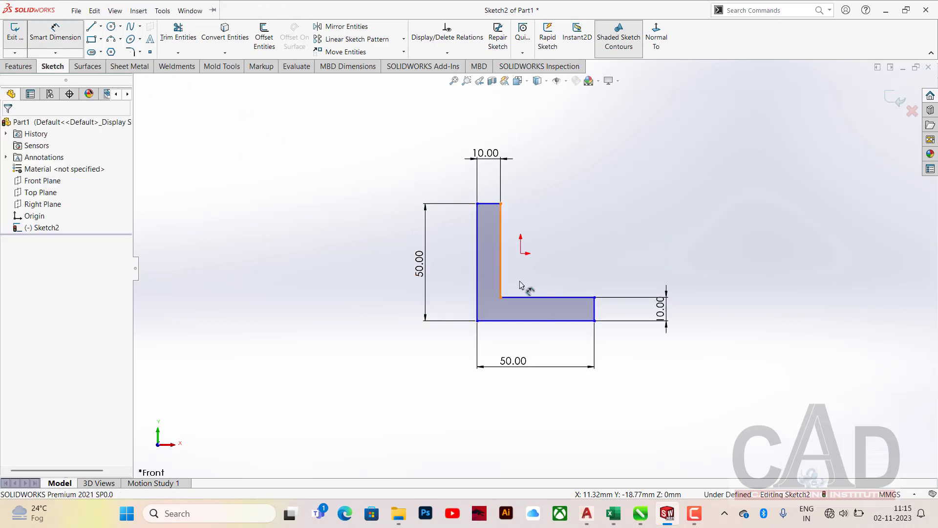
pyautogui.click(551, 298)
pyautogui.click(555, 281)
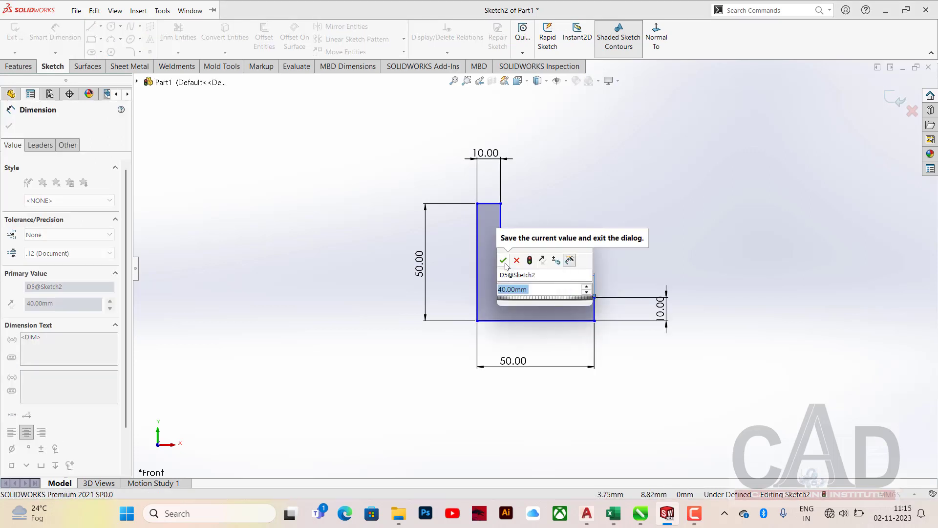
pyautogui.click(504, 261)
pyautogui.press('Escape')
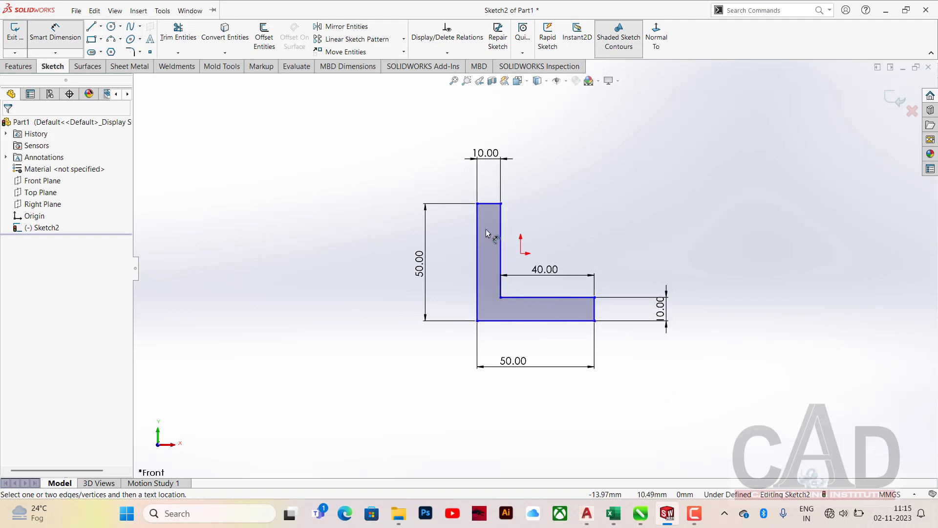
# Try to add a driving dimension to the inner vertical edge of the L-profile, cancel it and leave the dimension command.
pyautogui.click(504, 262)
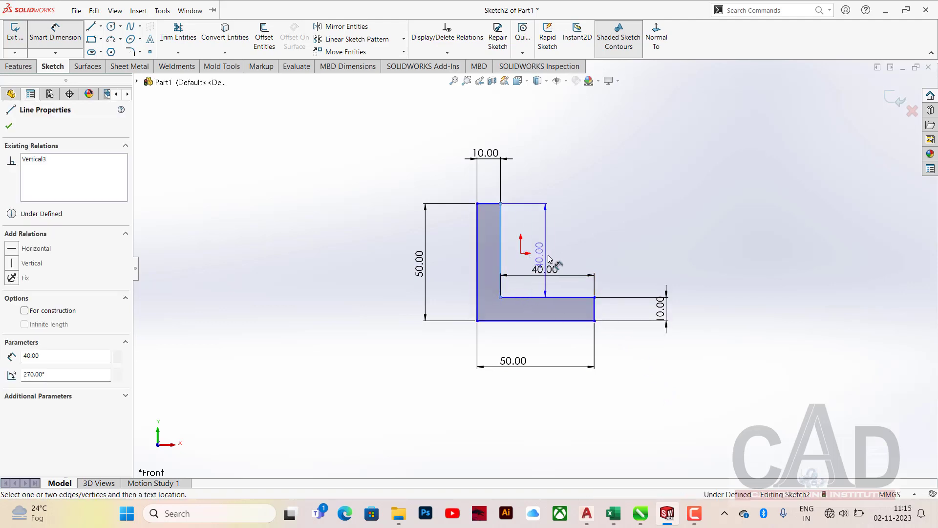
pyautogui.click(581, 280)
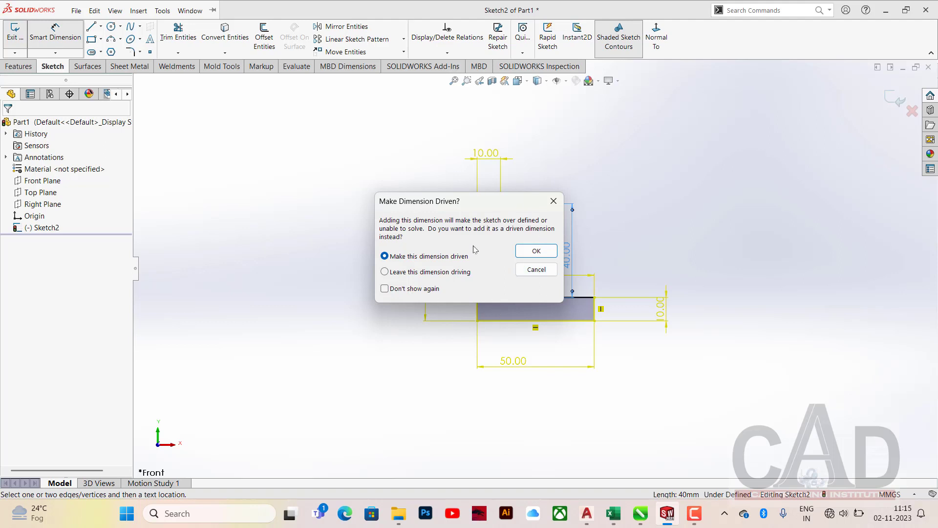
pyautogui.moveTo(469, 201)
pyautogui.mouseDown()
pyautogui.moveTo(349, 217)
pyautogui.moveTo(587, 205)
pyautogui.mouseUp()
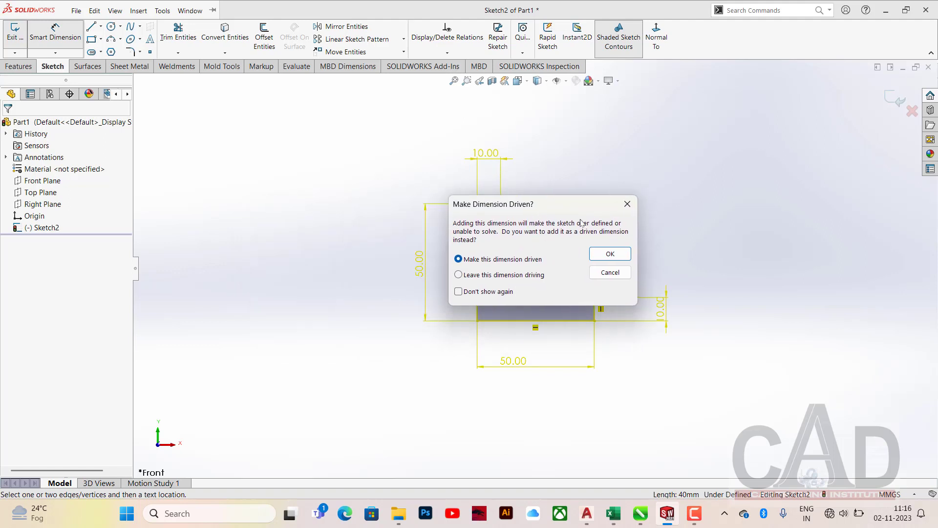
pyautogui.click(619, 273)
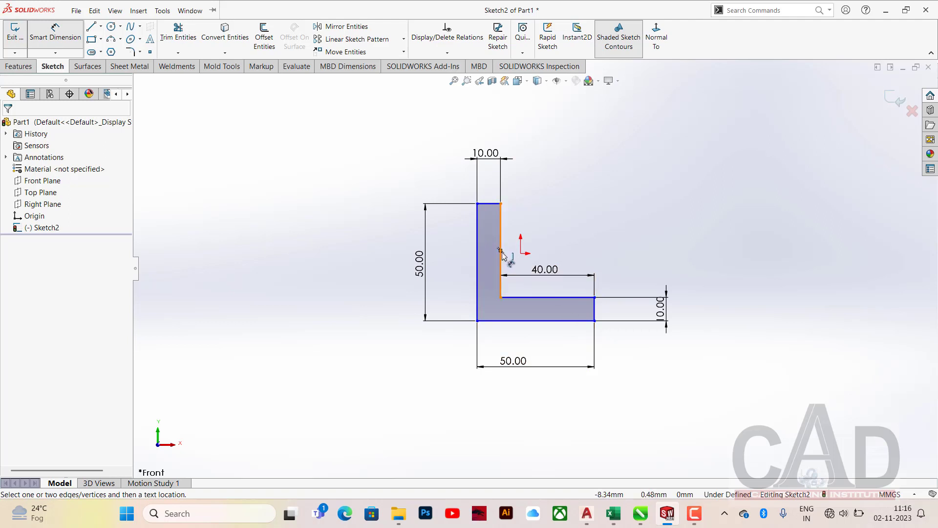
pyautogui.rightClick(567, 202)
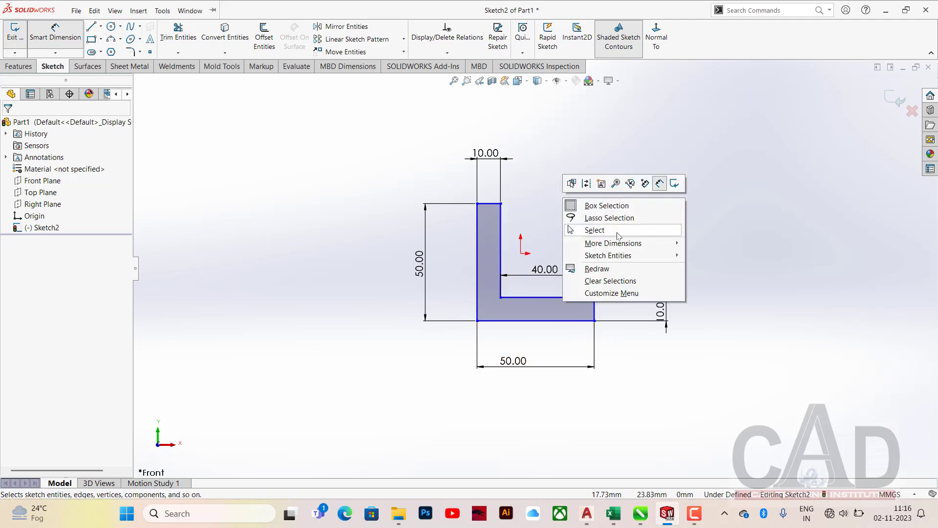
pyautogui.click(618, 236)
pyautogui.click(595, 308)
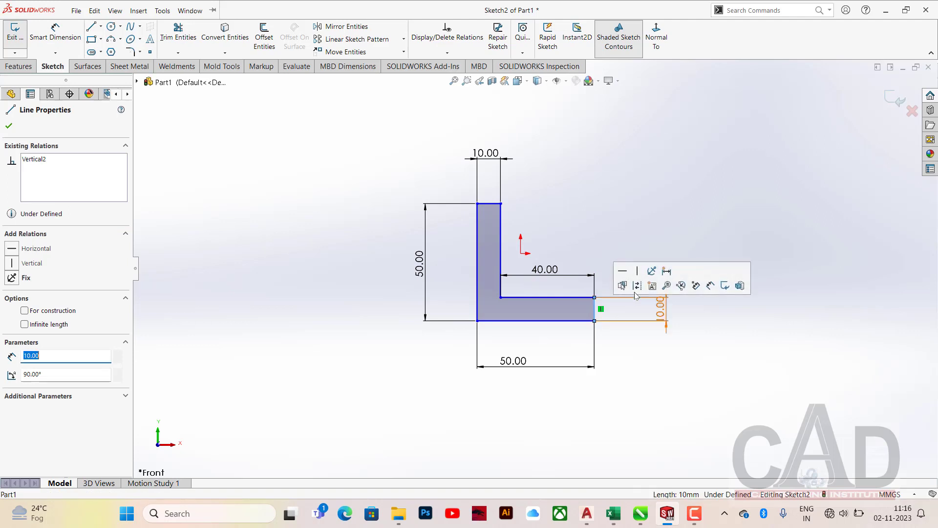
pyautogui.click(632, 374)
pyautogui.click(477, 266)
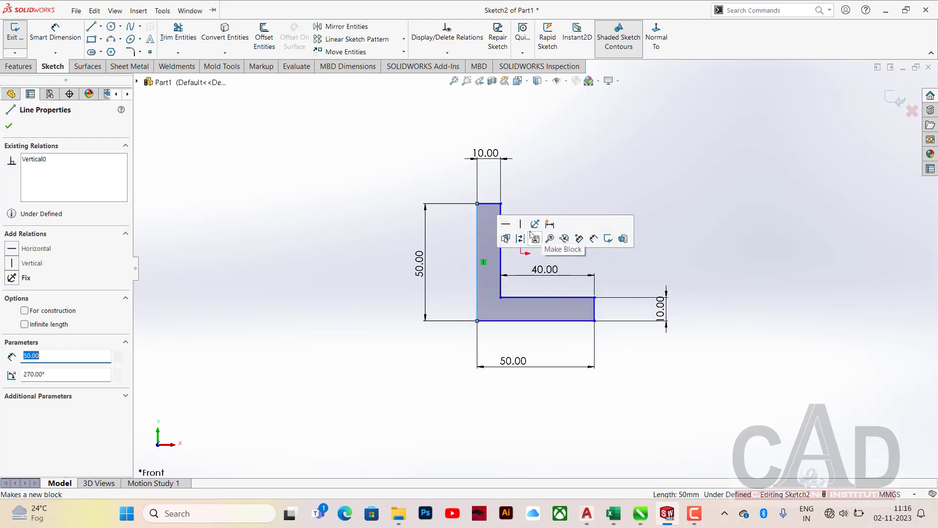
pyautogui.click(546, 263)
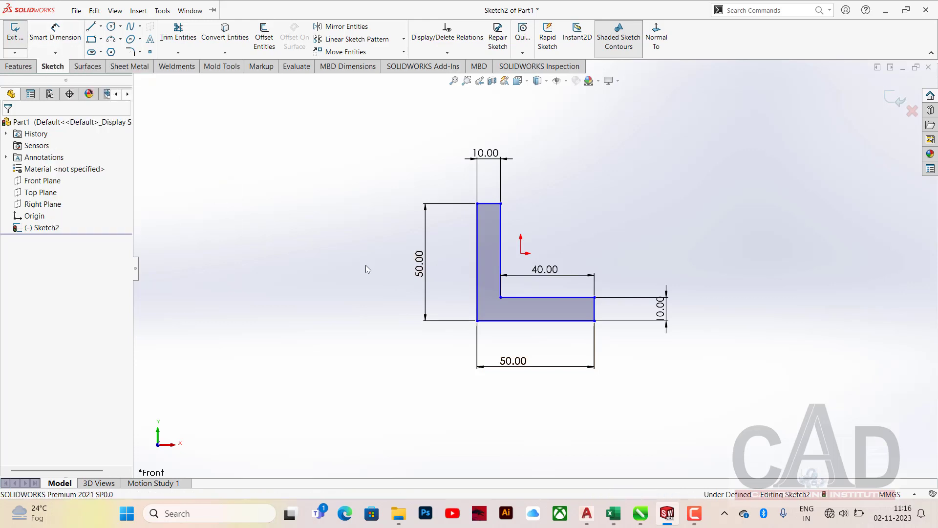
# Delete the entire L-profile together with all its dimensions from the sketch.
pyautogui.moveTo(712, 168)
pyautogui.mouseDown()
pyautogui.moveTo(699, 230)
pyautogui.moveTo(399, 395)
pyautogui.mouseUp()
pyautogui.press('Delete')
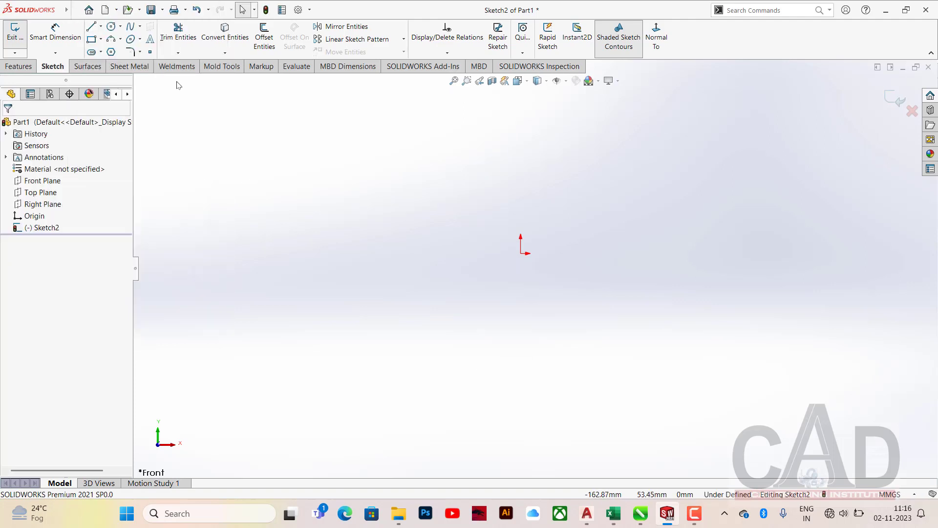
# Enable Sketch Numeric Input so that lengths can be entered while sketching.
pyautogui.rightClick(454, 268)
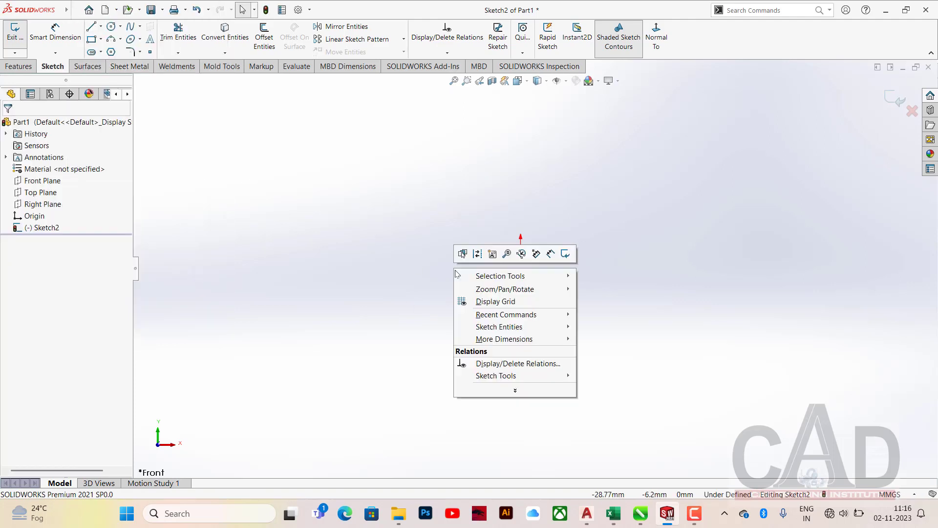
pyautogui.click(536, 254)
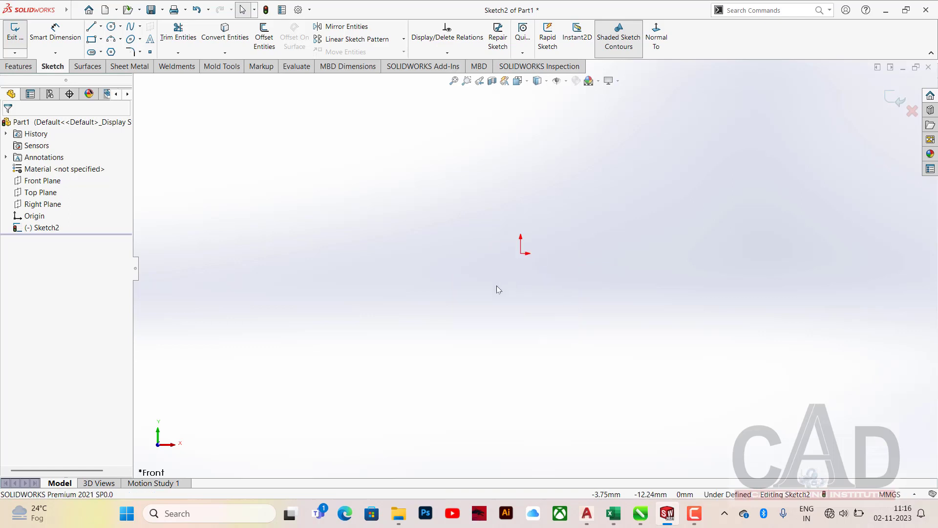
pyautogui.rightClick(468, 277)
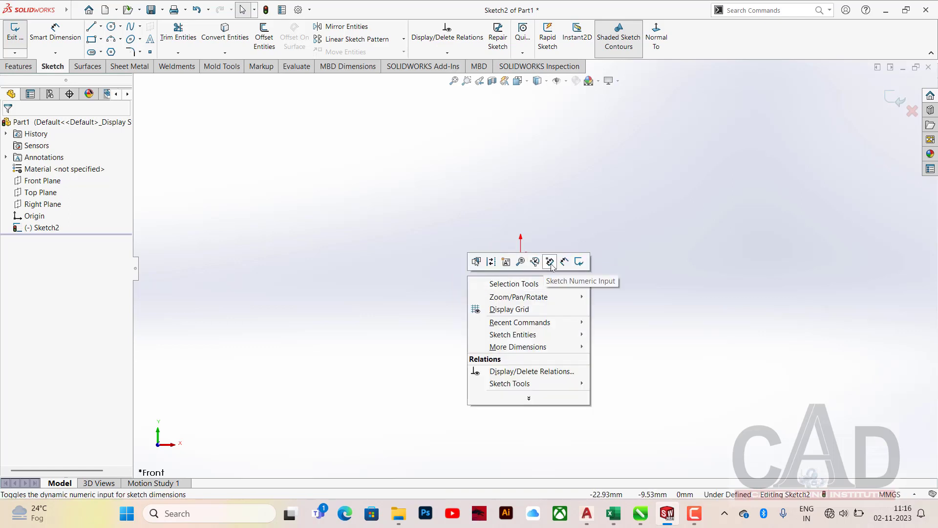
pyautogui.click(550, 263)
pyautogui.rightClick(481, 298)
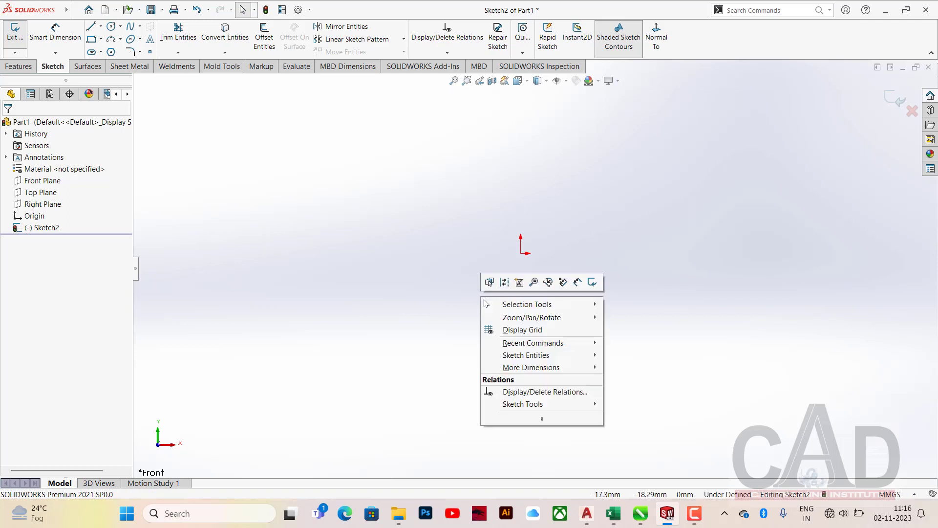
pyautogui.click(563, 285)
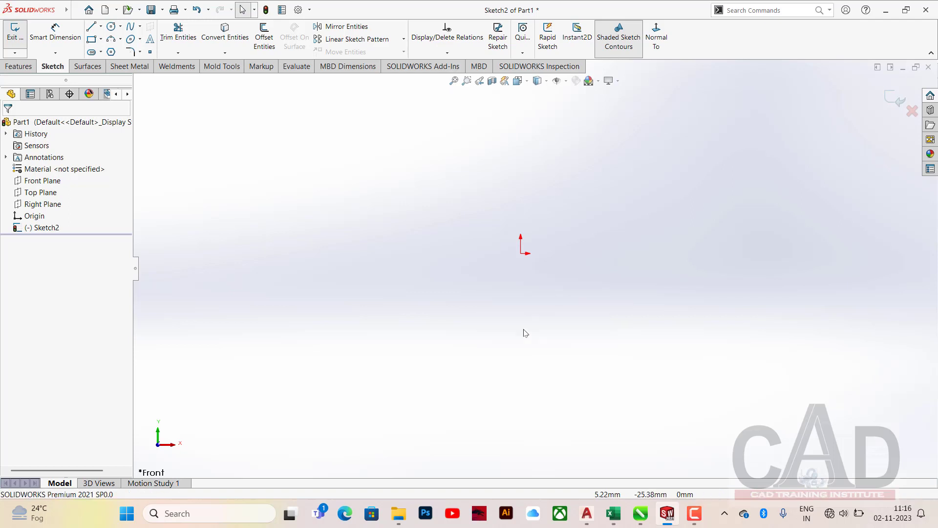
pyautogui.rightClick(482, 295)
pyautogui.click(566, 282)
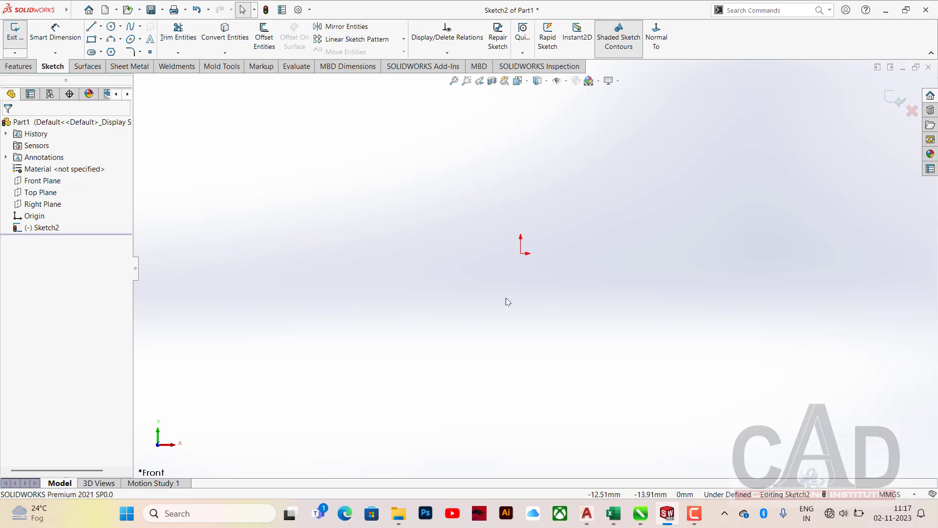
pyautogui.rightClick(505, 320)
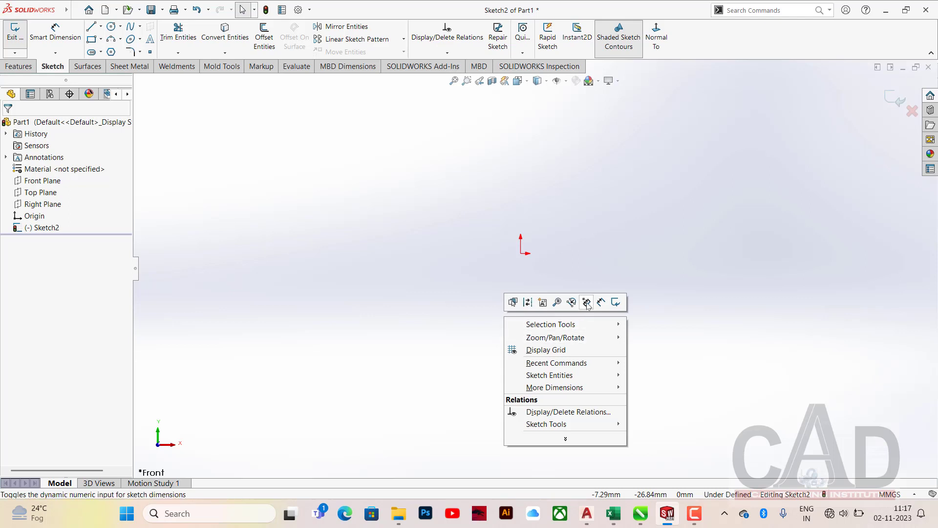
pyautogui.click(586, 303)
pyautogui.rightClick(508, 315)
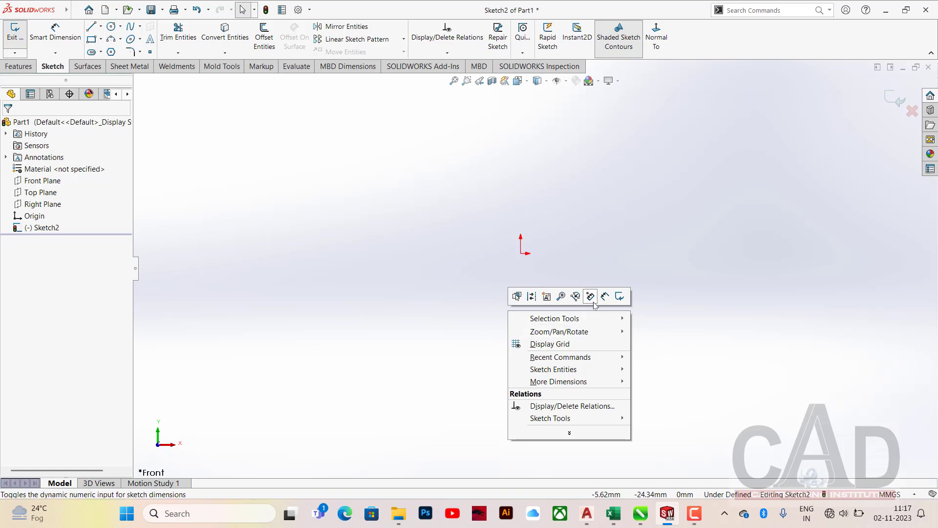
pyautogui.click(679, 348)
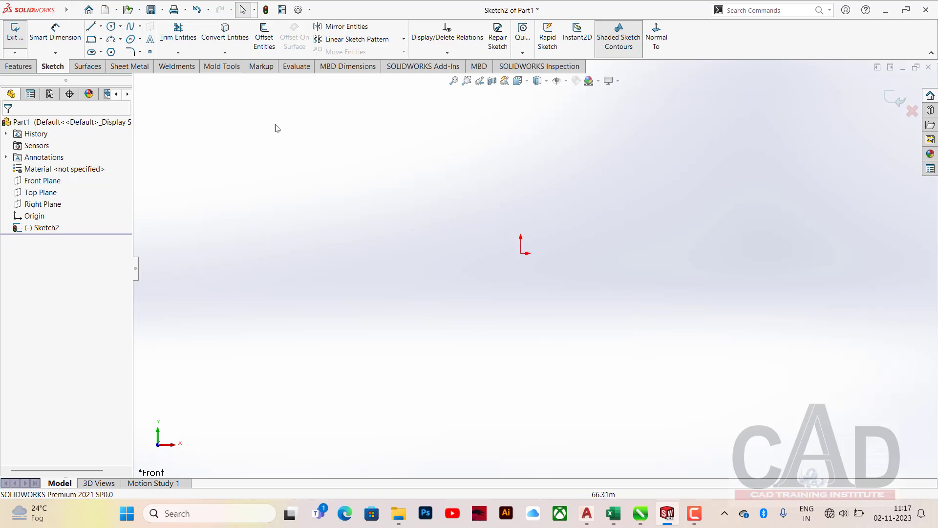
# Draw a 50 mm vertical line downward beside the origin, followed by a 50 mm horizontal line to the right from its lower end.
pyautogui.click(91, 26)
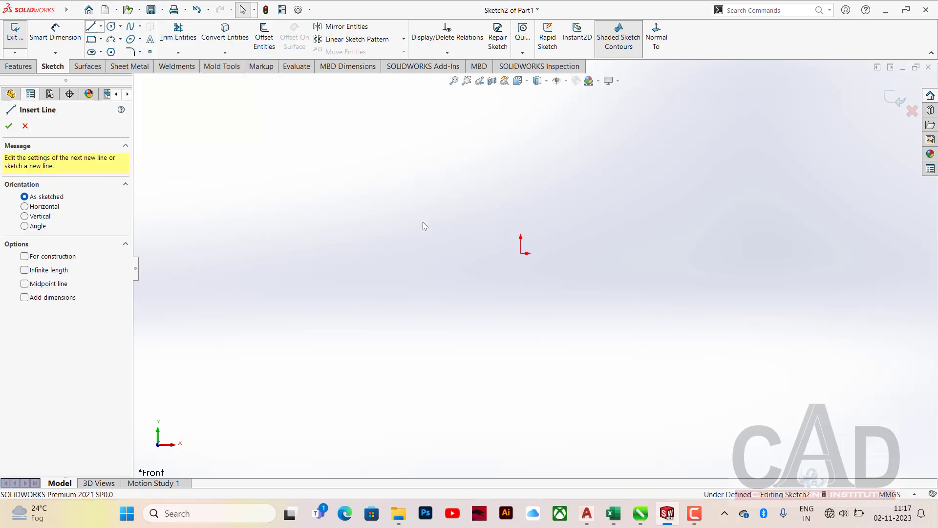
pyautogui.click(473, 212)
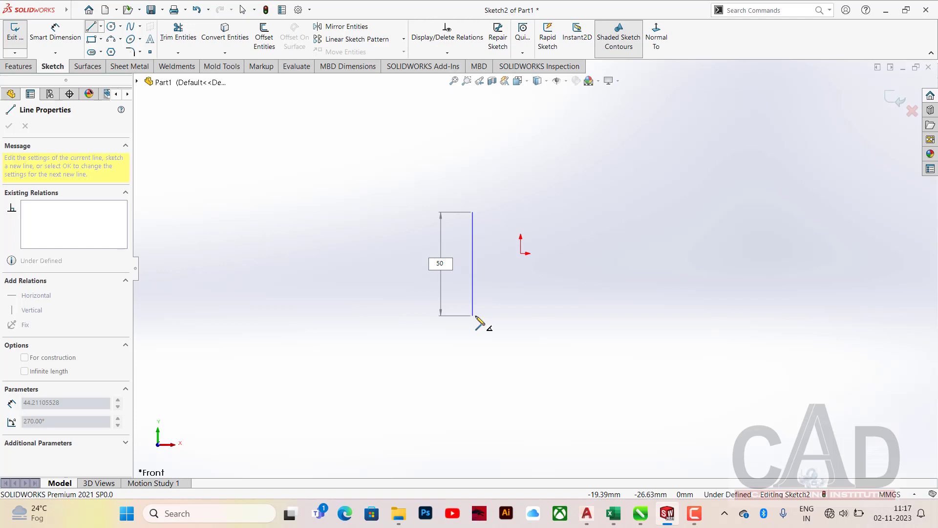
pyautogui.click(473, 329)
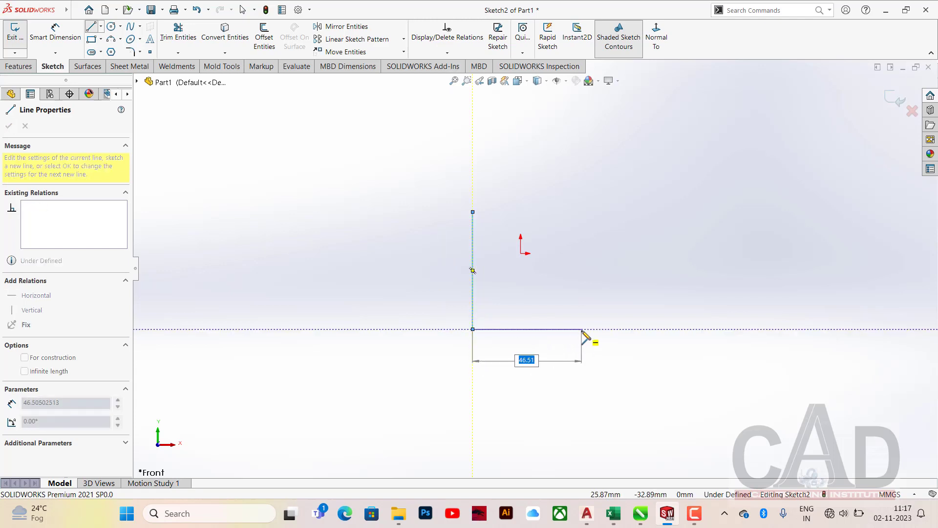
pyautogui.write('50')
pyautogui.press('Return')
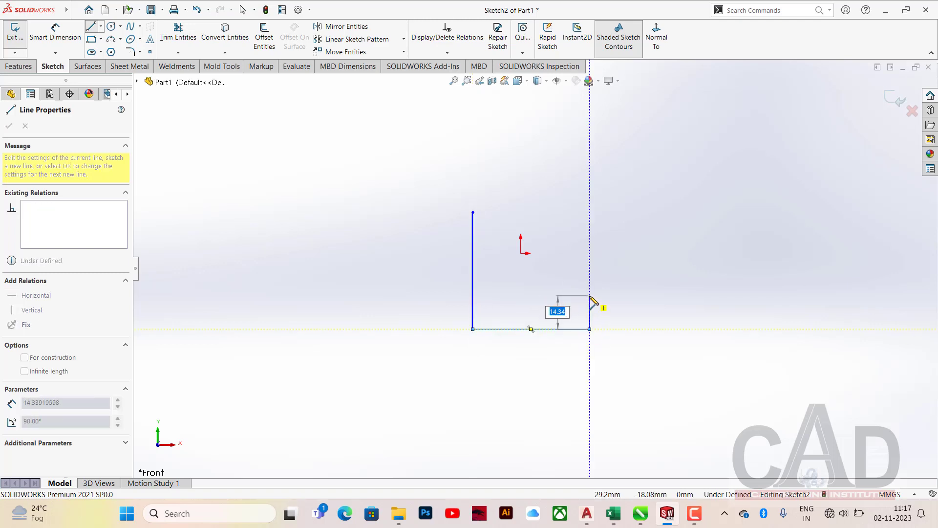
# Continue the lines 10 mm up, 40 mm left and 40 mm up, close the L-profile at its start point and end the Line tool.
pyautogui.write('10')
pyautogui.press('Return')
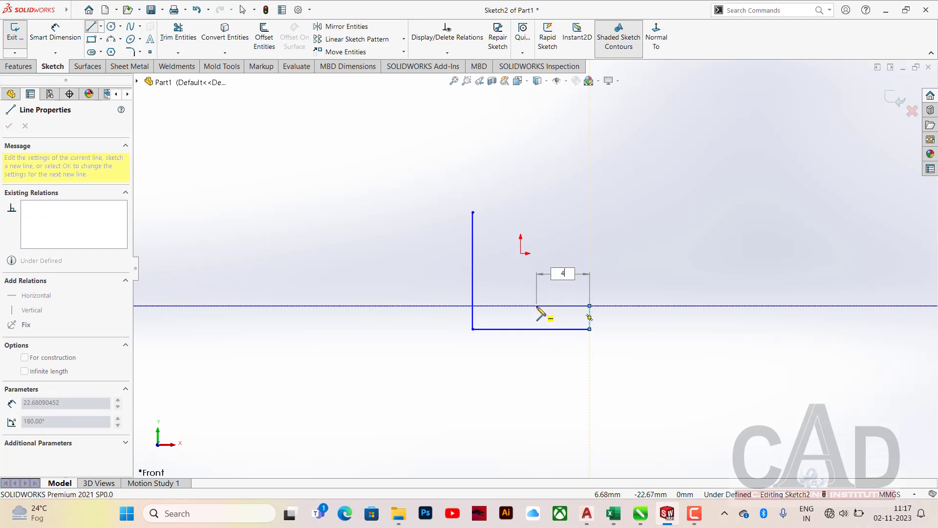
pyautogui.write('40')
pyautogui.press('Return')
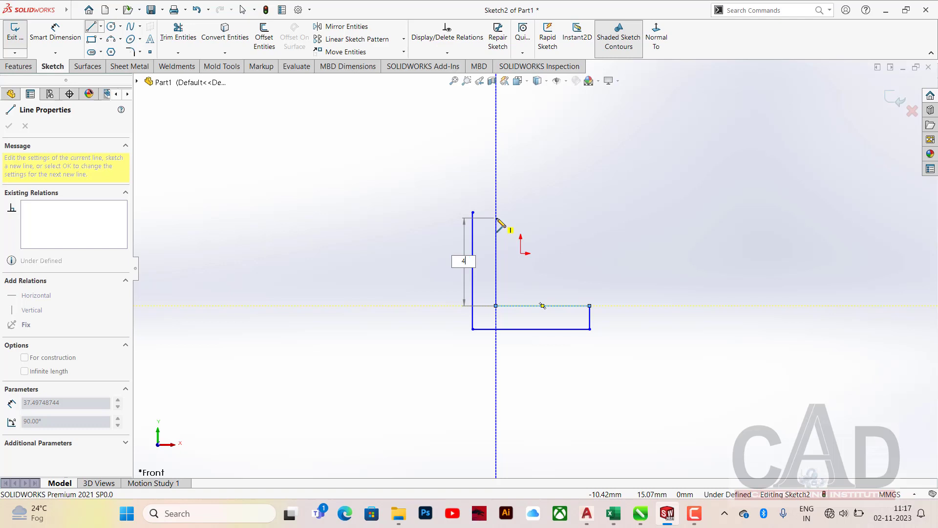
pyautogui.press('Return')
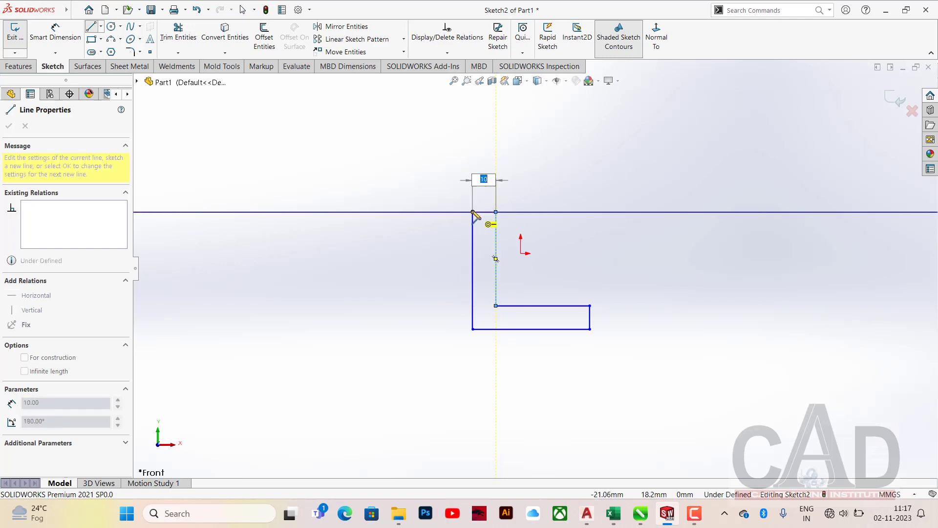
pyautogui.click(472, 212)
pyautogui.rightClick(449, 178)
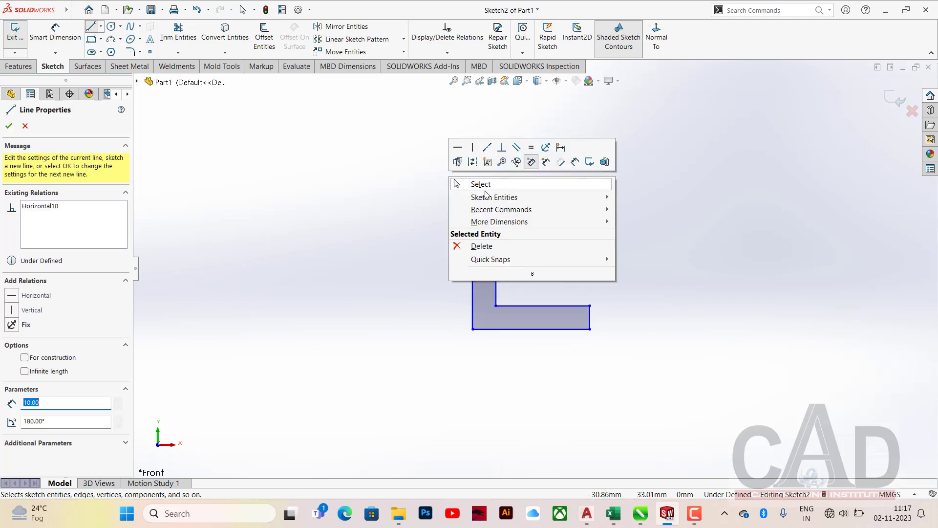
pyautogui.click(491, 191)
pyautogui.scroll(-2, 531, 257)
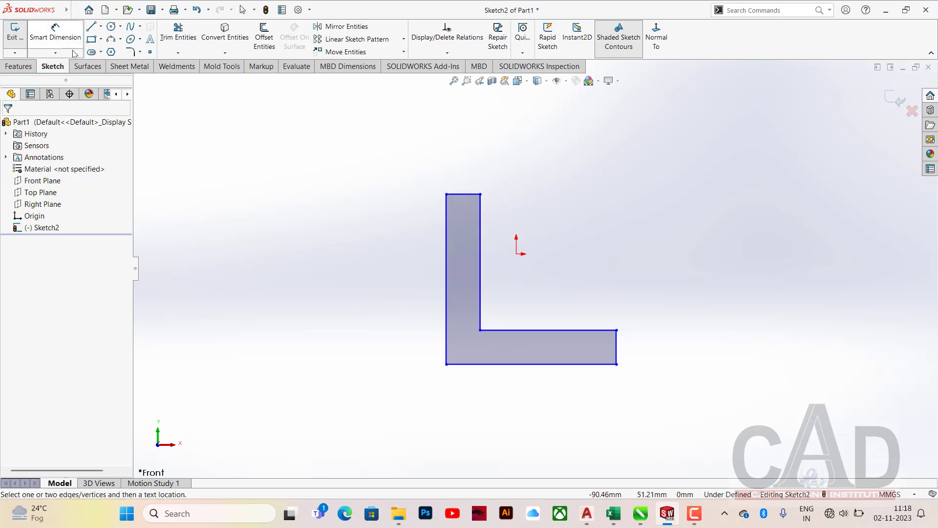
pyautogui.click(57, 35)
pyautogui.click(424, 292)
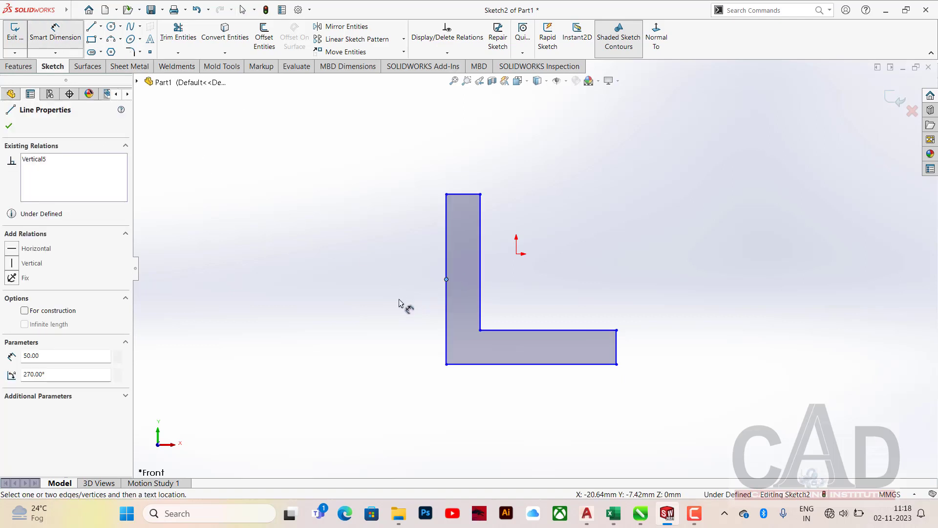
pyautogui.click(446, 279)
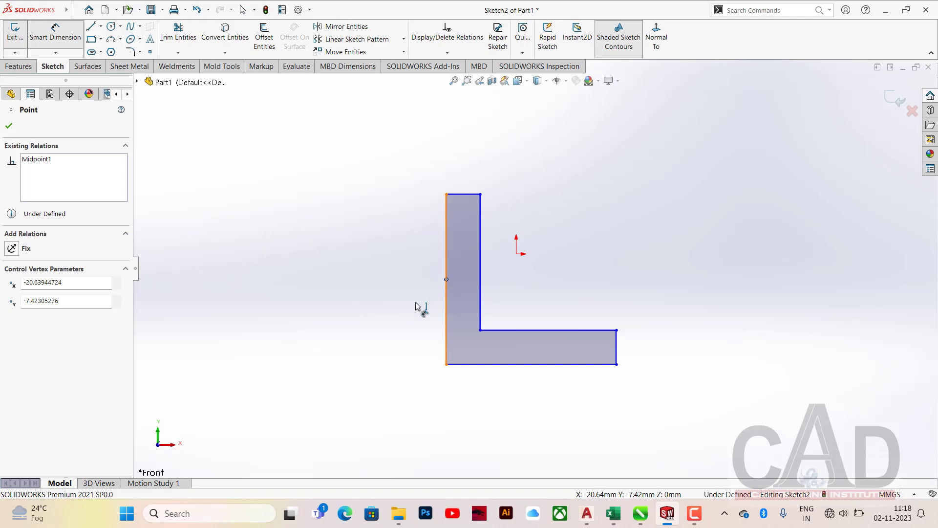
pyautogui.click(8, 126)
pyautogui.press('Escape')
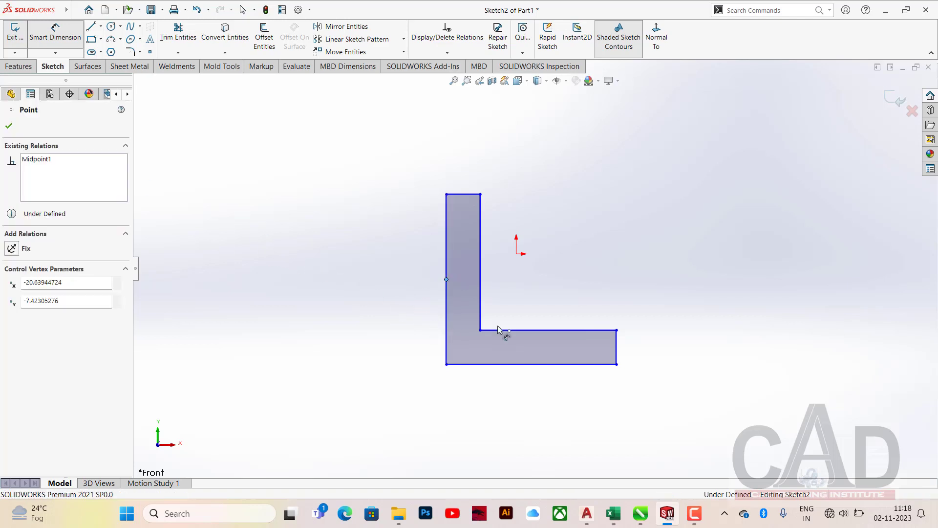
pyautogui.click(509, 330)
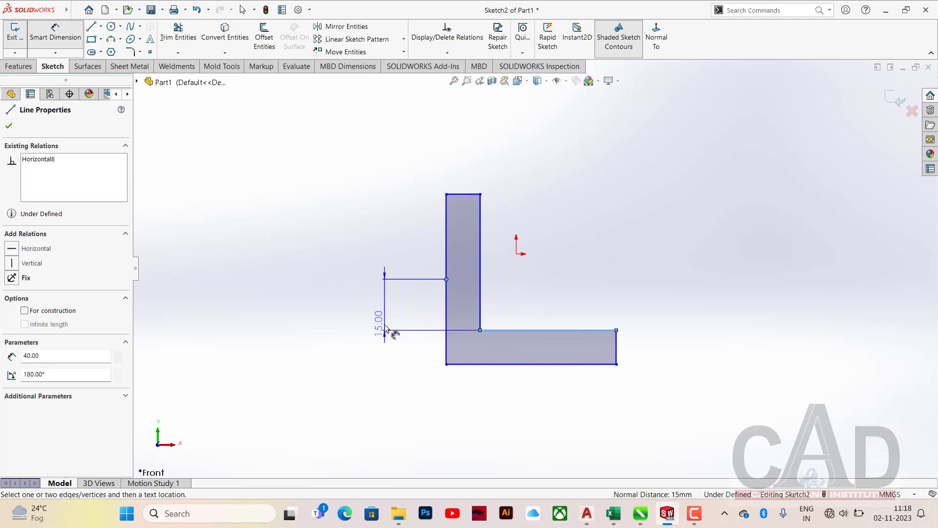
pyautogui.press('Escape')
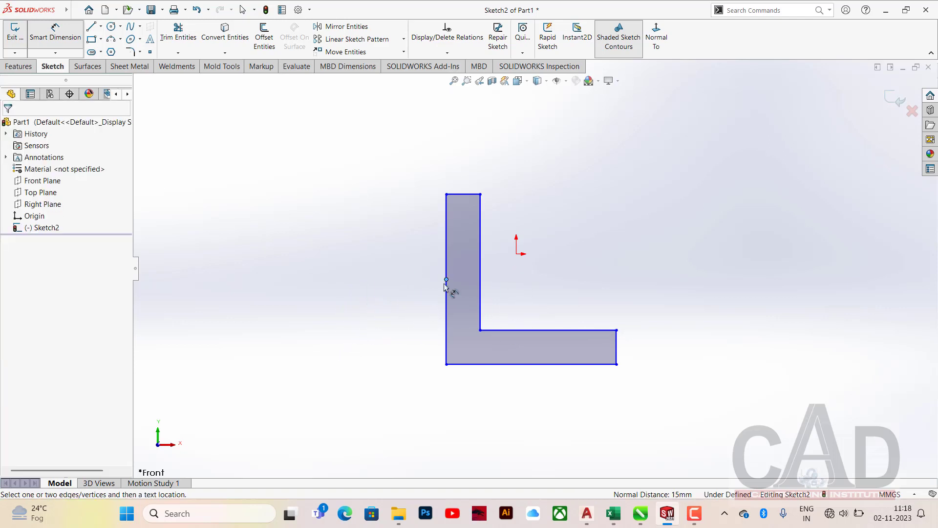
pyautogui.click(447, 280)
pyautogui.rightClick(307, 242)
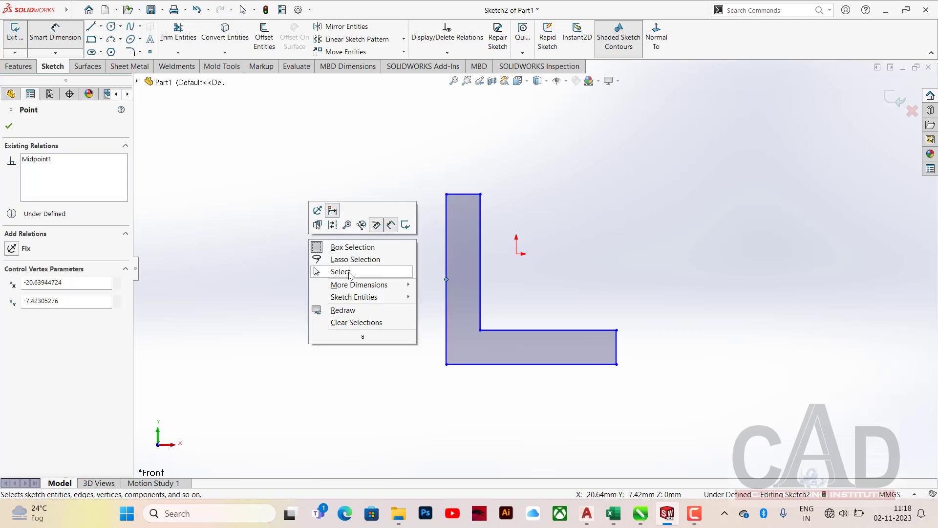
pyautogui.click(348, 272)
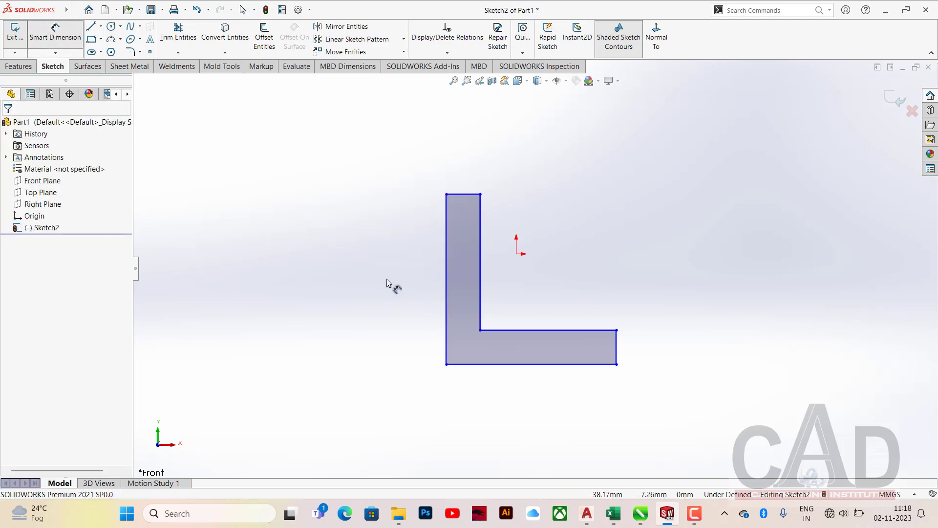
# Dimension the full height of the L-profile's outer vertical edge and the full length of its bottom edge.
pyautogui.click(446, 296)
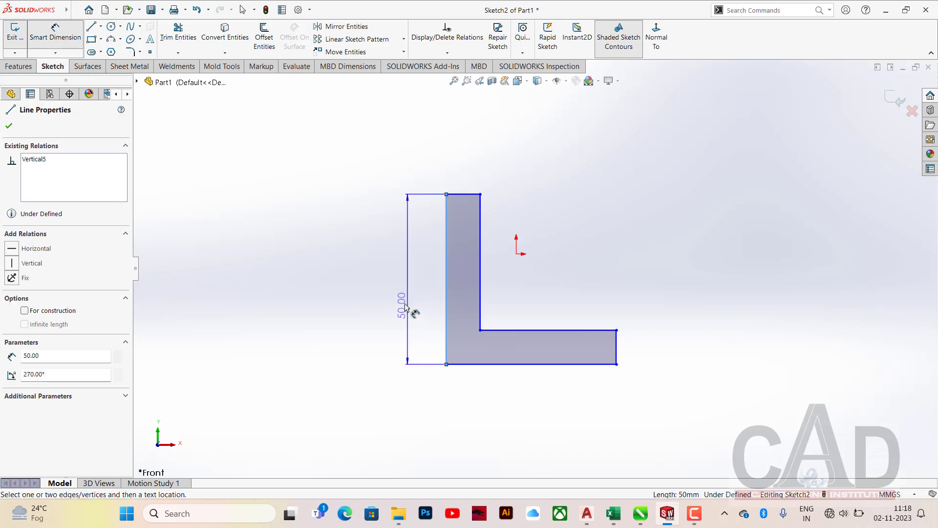
pyautogui.click(405, 307)
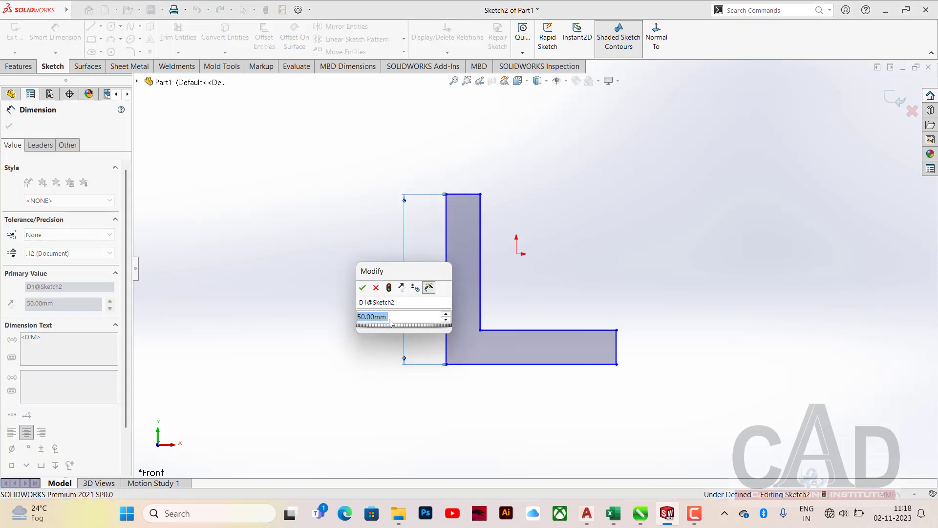
pyautogui.press('Return')
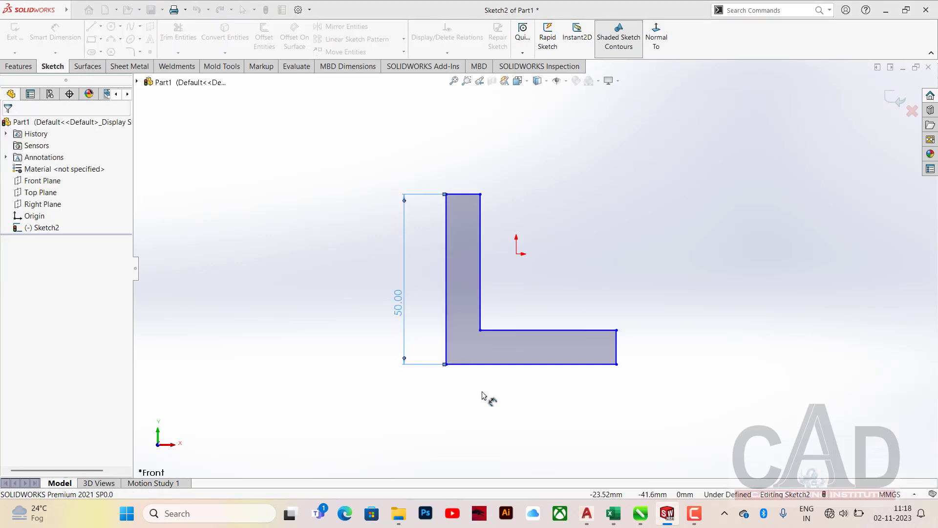
pyautogui.click(532, 366)
pyautogui.click(532, 396)
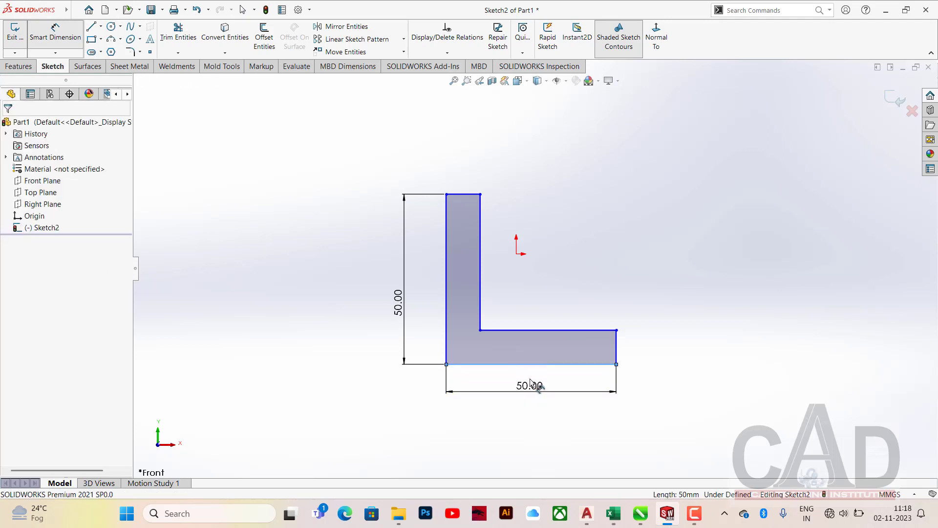
pyautogui.click(491, 374)
pyautogui.press('Escape')
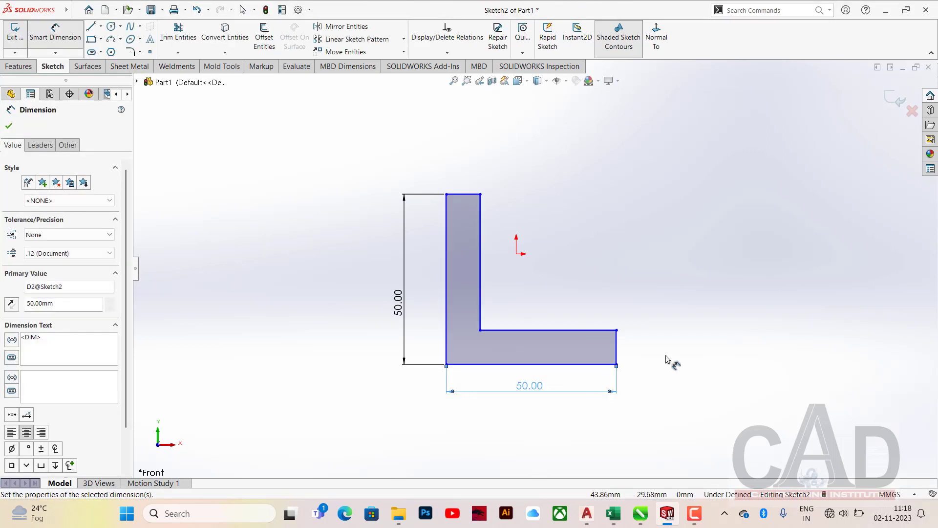
# Dimension the end edge of the L-profile's horizontal leg and that leg's inner horizontal edge.
pyautogui.click(621, 349)
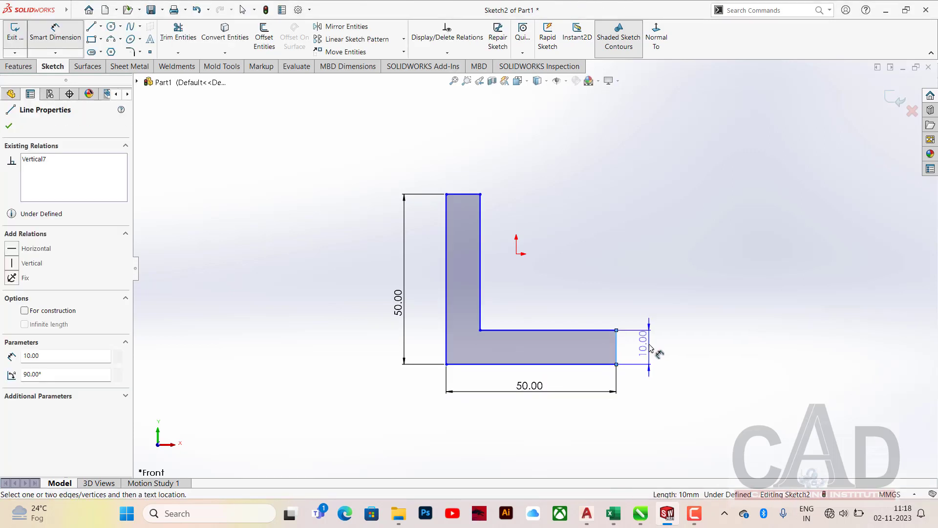
pyautogui.click(653, 369)
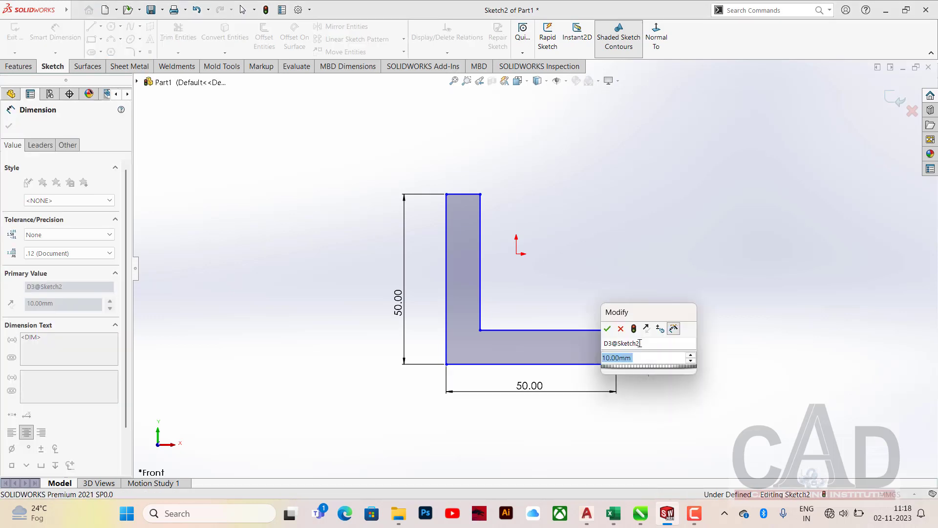
pyautogui.click(609, 330)
pyautogui.click(575, 330)
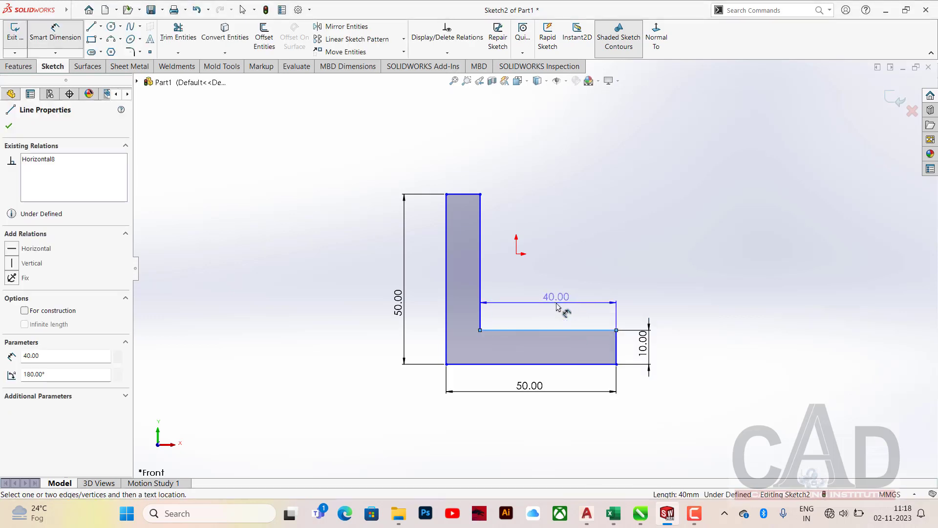
pyautogui.click(558, 307)
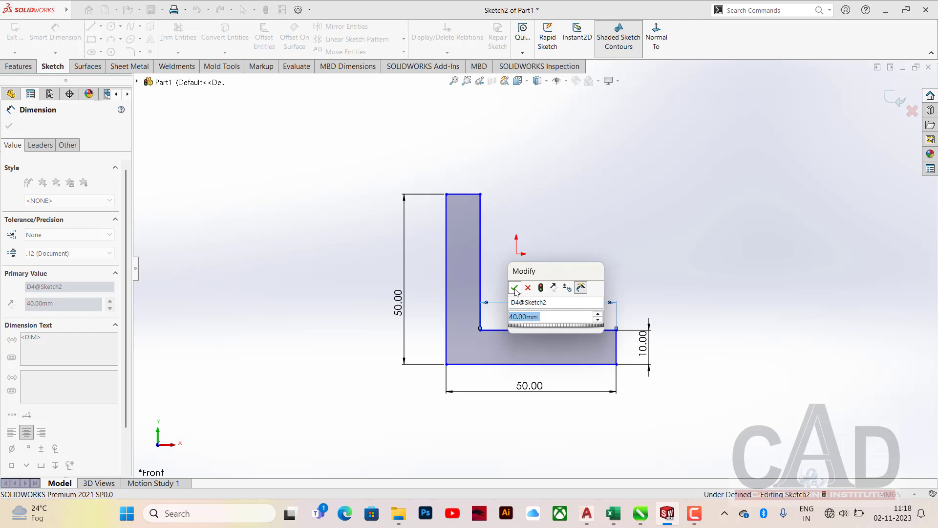
pyautogui.click(515, 288)
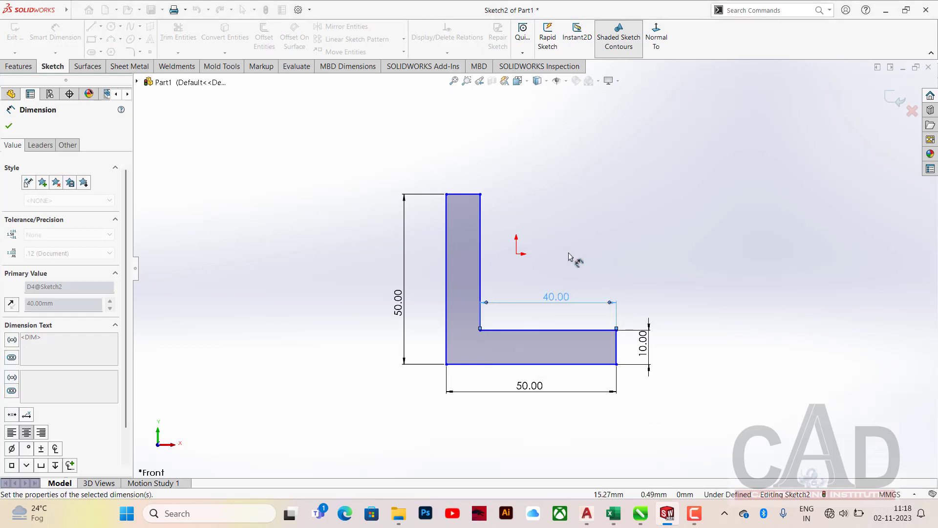
# Try to dimension the L-profile's inner vertical edge and the short top edge of its vertical leg.
pyautogui.click(482, 283)
pyautogui.click(522, 260)
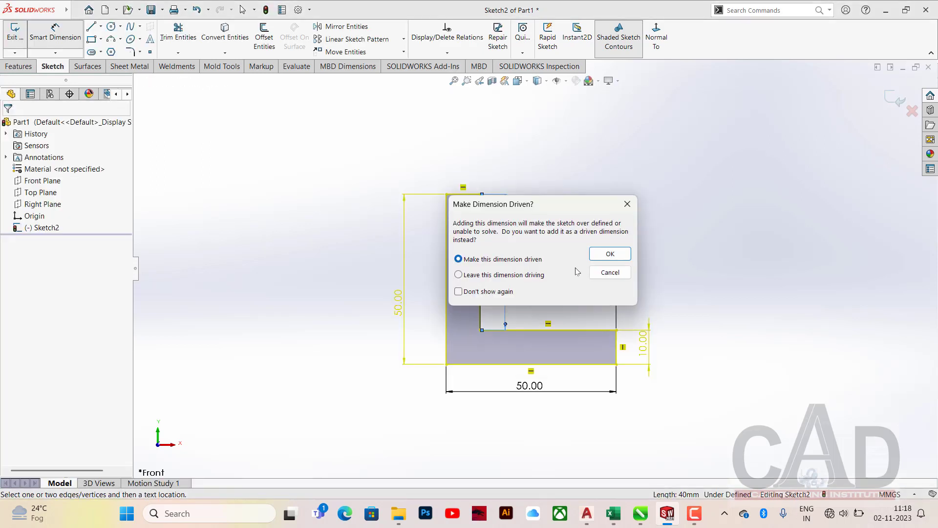
pyautogui.click(609, 272)
pyautogui.click(464, 194)
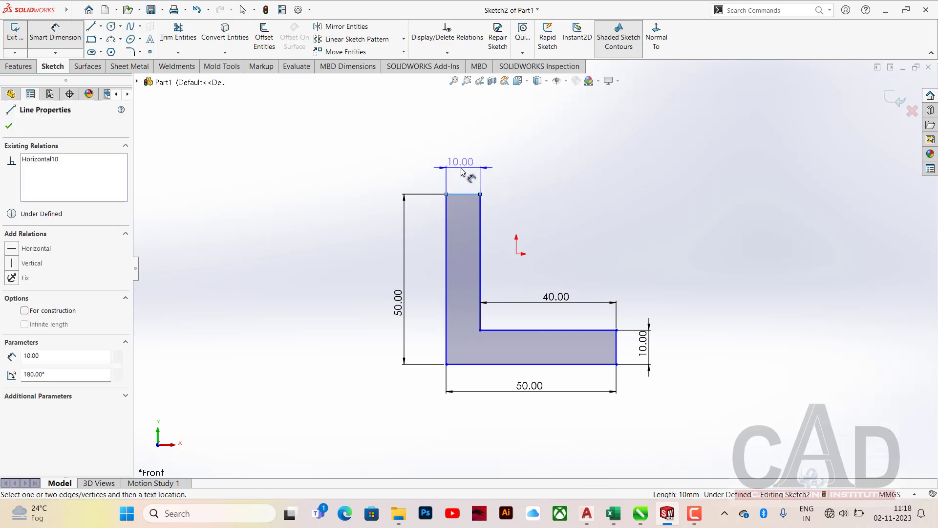
pyautogui.click(462, 171)
pyautogui.click(610, 272)
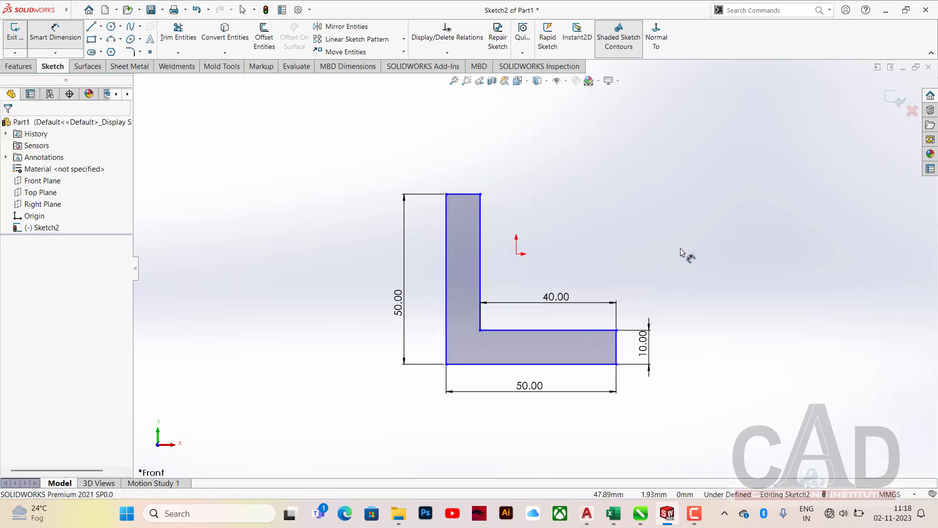
pyautogui.click(50, 26)
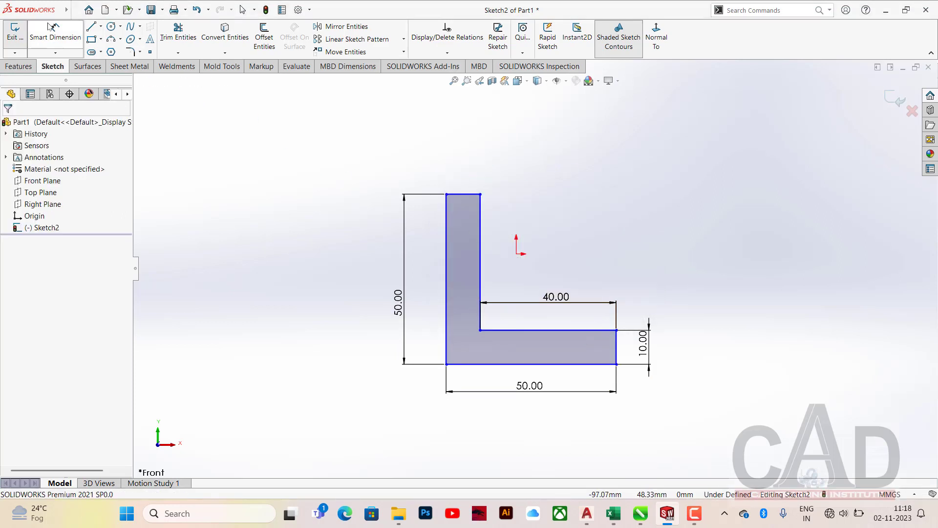
pyautogui.click(54, 30)
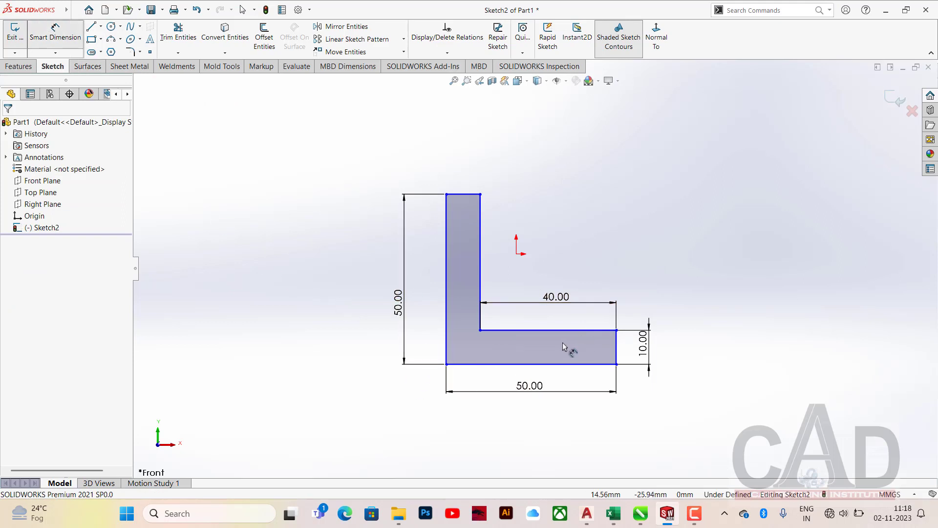
pyautogui.rightClick(549, 221)
pyautogui.click(574, 239)
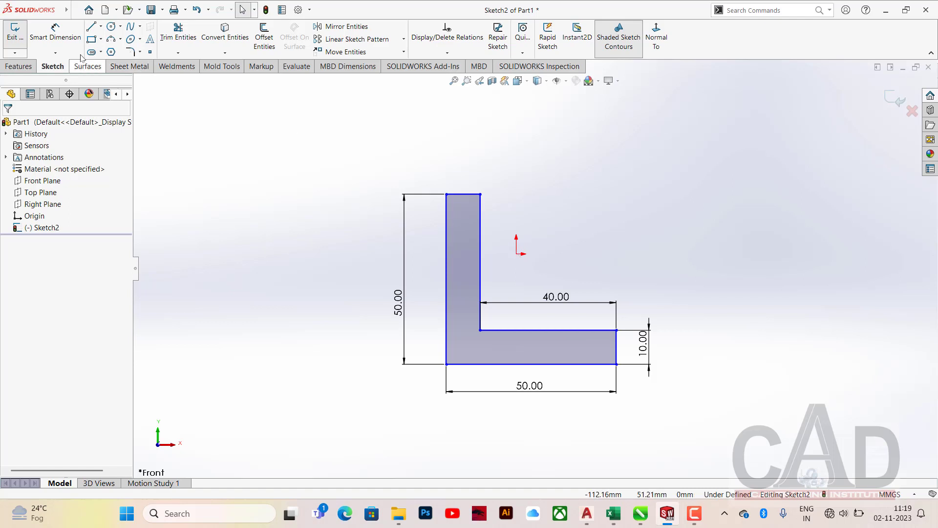
# Dimension the vertical distance from the origin to the L-profile's bottom edge and set it to 25 mm.
pyautogui.click(55, 32)
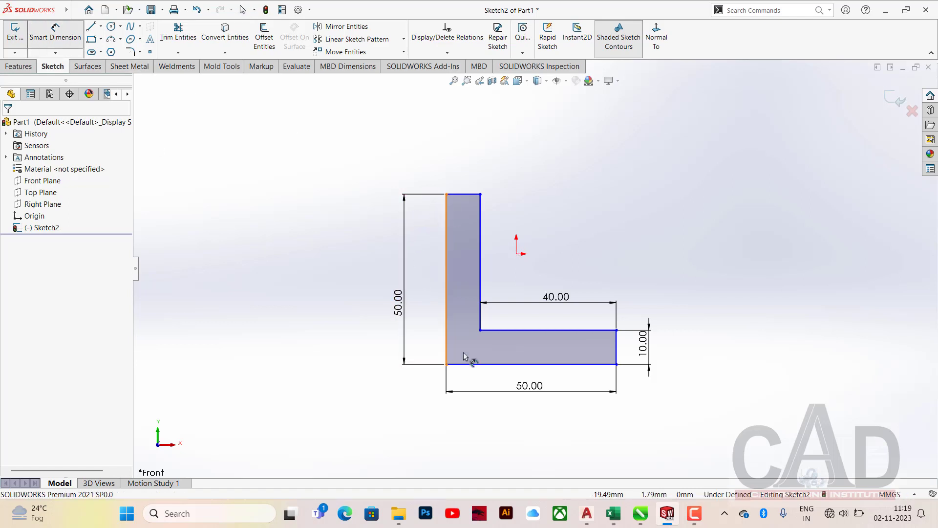
pyautogui.click(518, 254)
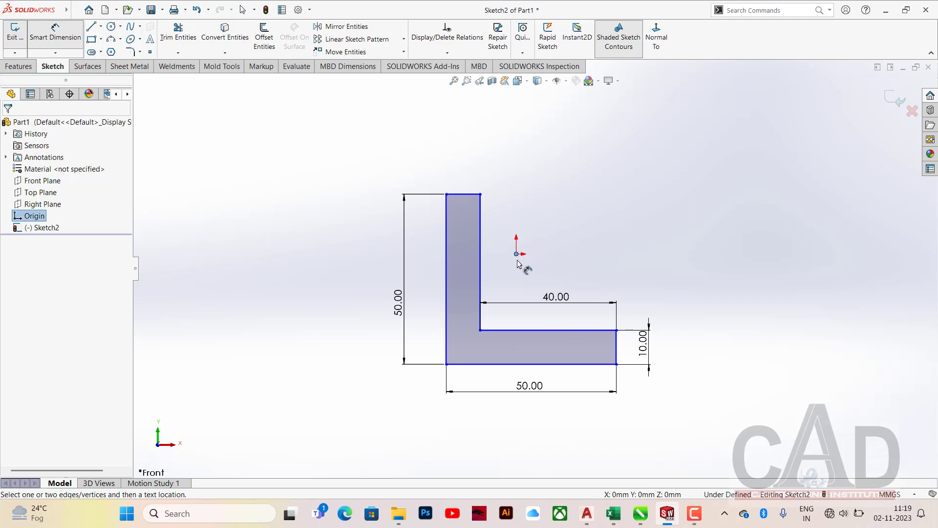
pyautogui.click(508, 365)
pyautogui.click(348, 319)
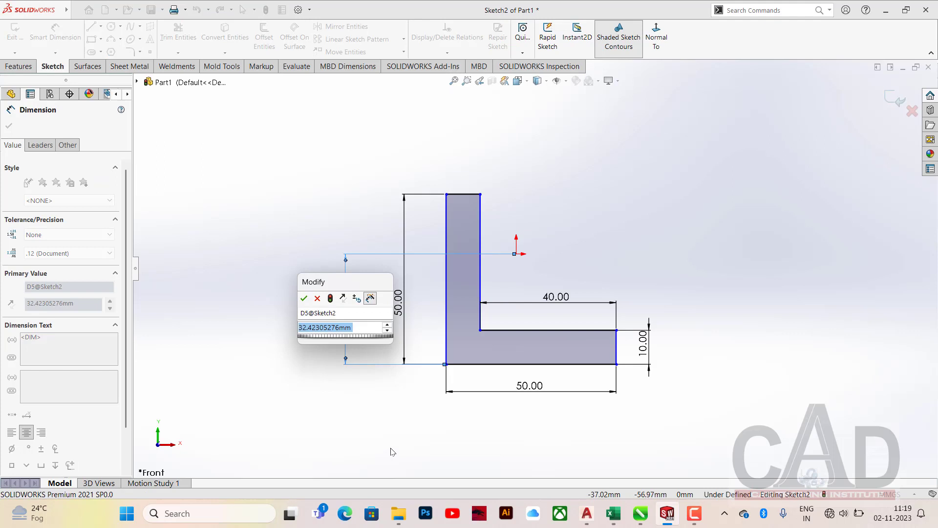
pyautogui.write('2')
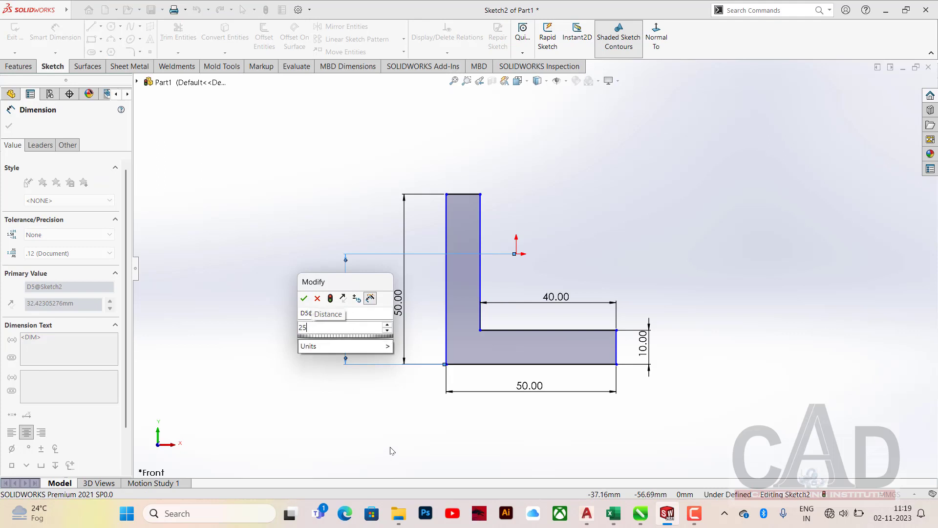
pyautogui.write('5')
pyautogui.press('Return')
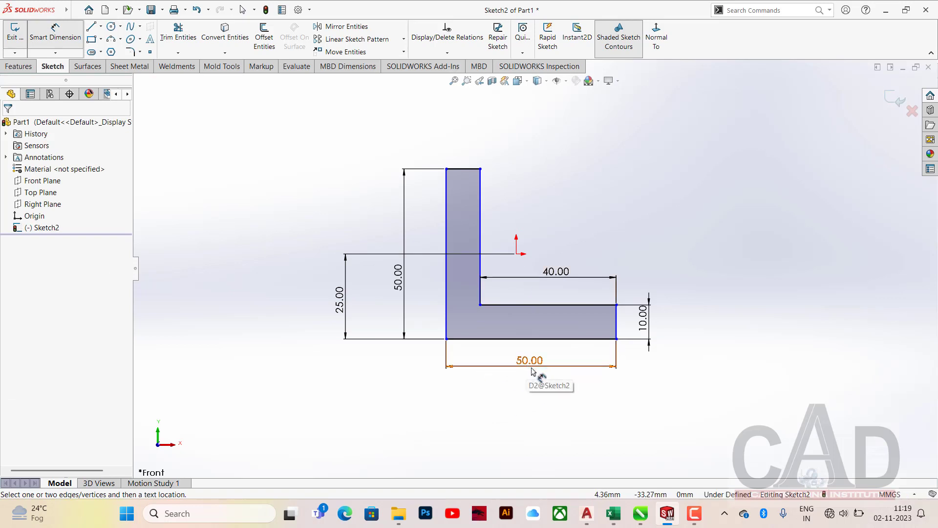
# Dimension the horizontal distance from the origin to the L-profile's outer vertical edge, set it to 25 mm and end dimensioning.
pyautogui.click(516, 255)
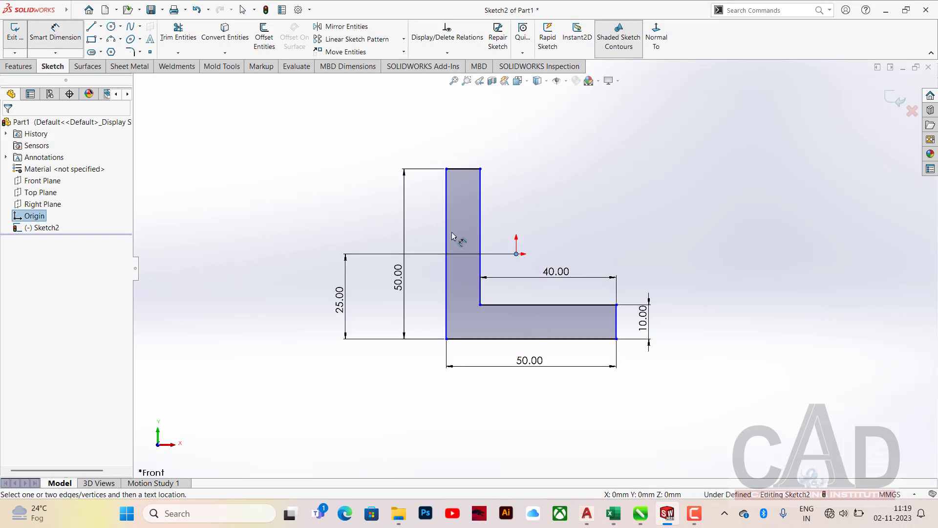
pyautogui.click(450, 238)
pyautogui.click(480, 130)
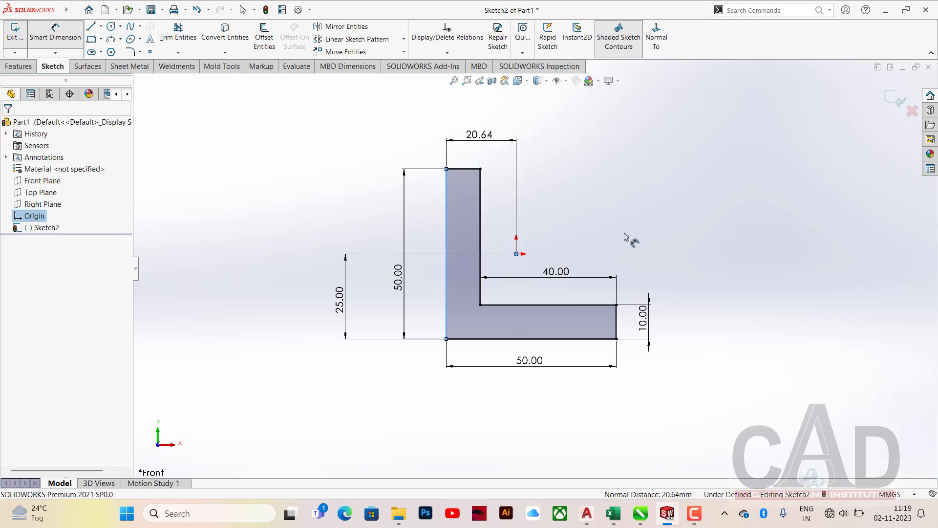
pyautogui.write('25')
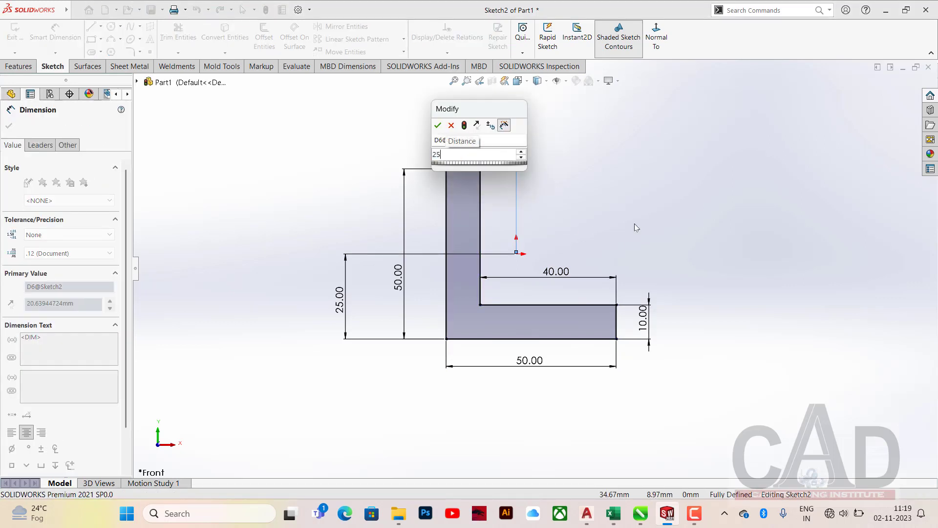
pyautogui.press('Return')
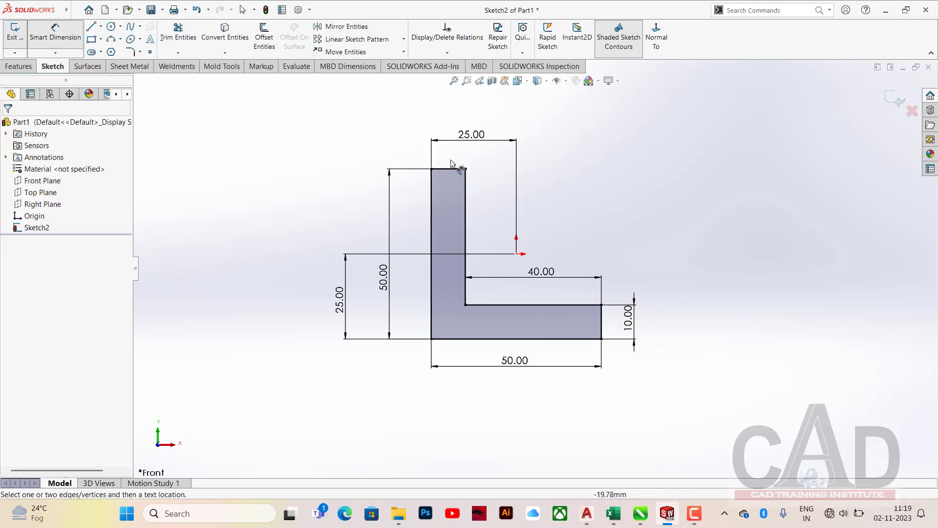
pyautogui.rightClick(602, 184)
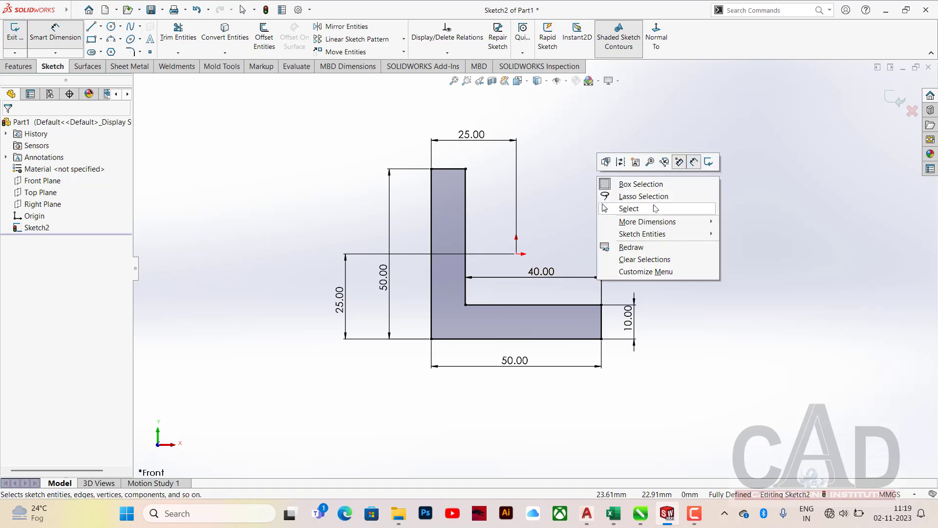
pyautogui.click(657, 215)
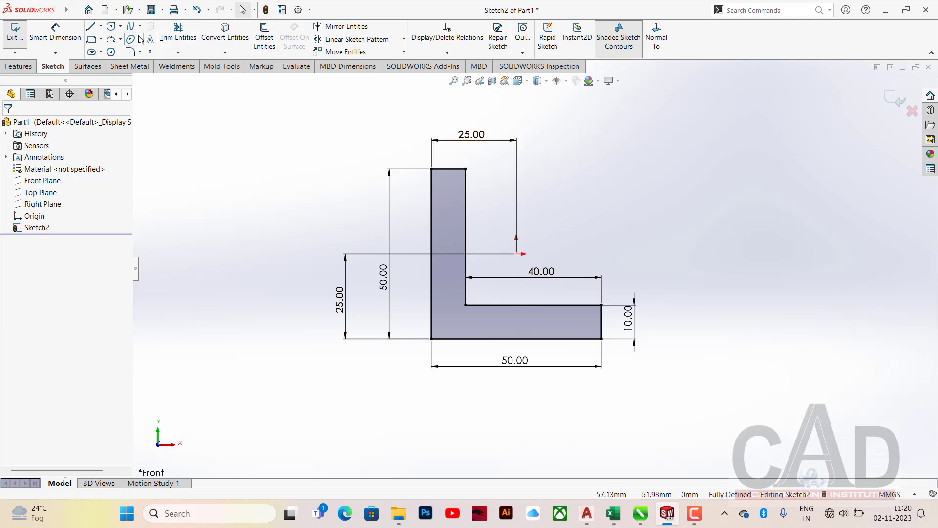
# Draw an open stepped line chain right of the L-profile: down, right, then down about 11 mm, and end the Line tool.
pyautogui.click(91, 25)
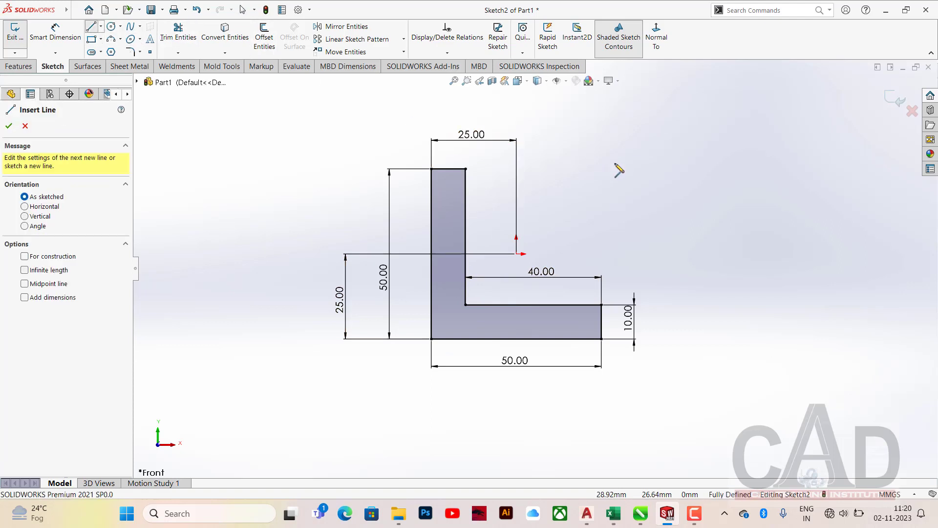
pyautogui.moveTo(615, 164); pyautogui.dragTo(615, 216)
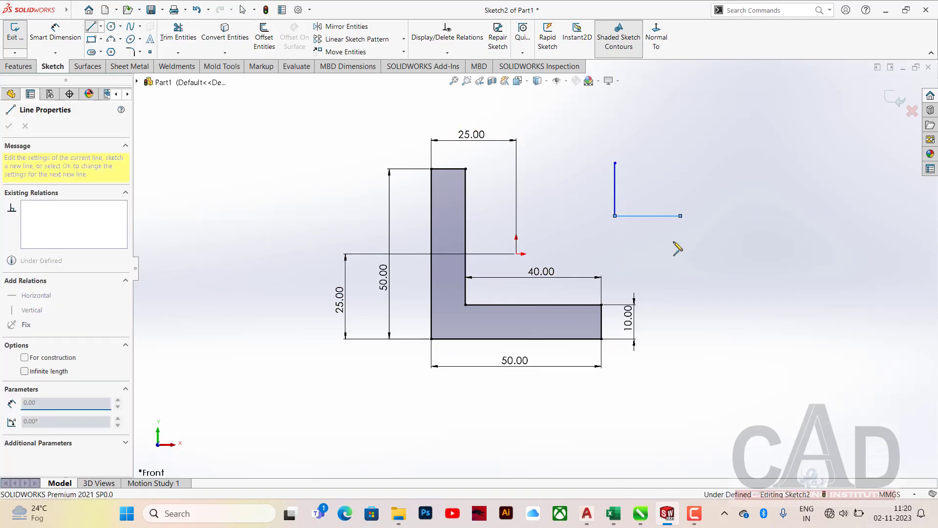
pyautogui.click(682, 255)
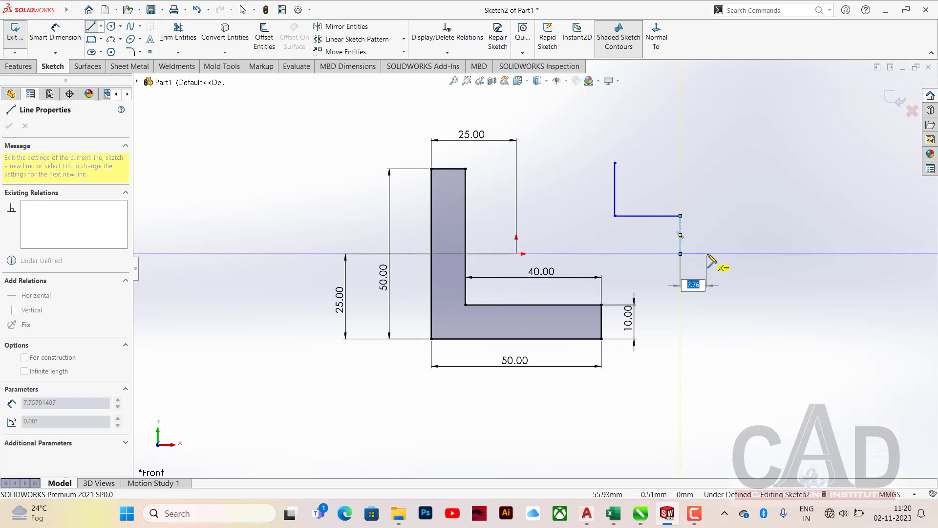
pyautogui.rightClick(719, 170)
pyautogui.click(756, 179)
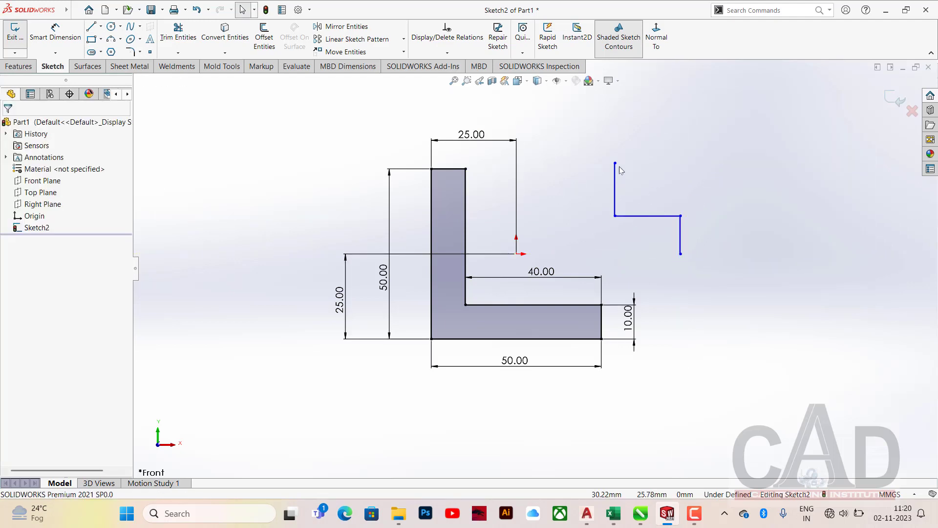
# Reshape the stepped line chain by moving its upper end point, its last vertical line outward and its horizontal line upward.
pyautogui.moveTo(616, 164)
pyautogui.mouseDown()
pyautogui.moveTo(616, 122)
pyautogui.moveTo(612, 160)
pyautogui.mouseUp()
pyautogui.moveTo(681, 243); pyautogui.dragTo(692, 274)
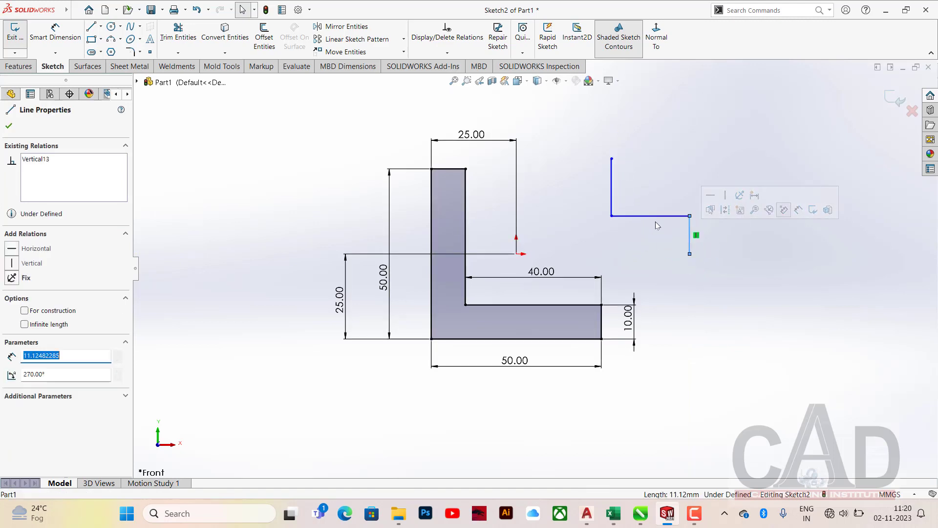
pyautogui.moveTo(654, 216); pyautogui.dragTo(644, 219)
pyautogui.click(644, 250)
# Dimension the lengths of the stepped line chain's upper and lower vertical lines, keeping their drawn values.
pyautogui.click(56, 32)
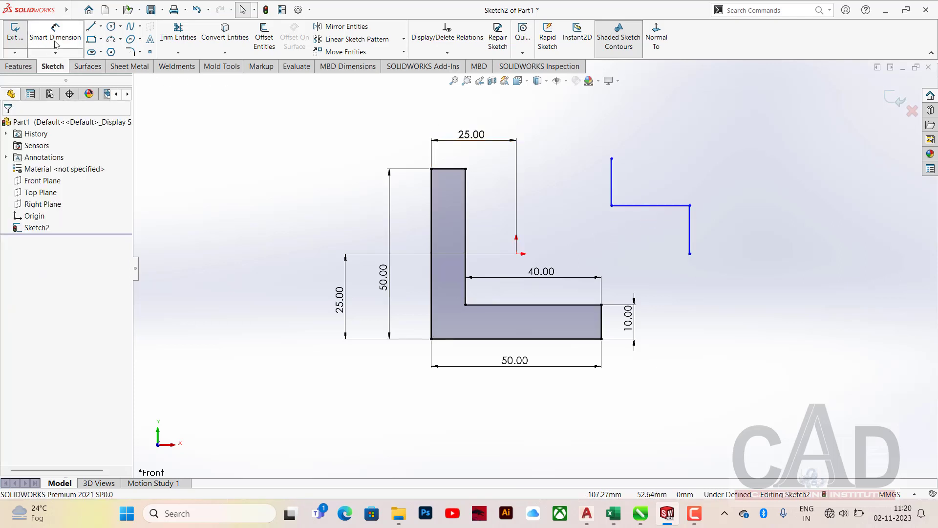
pyautogui.click(612, 189)
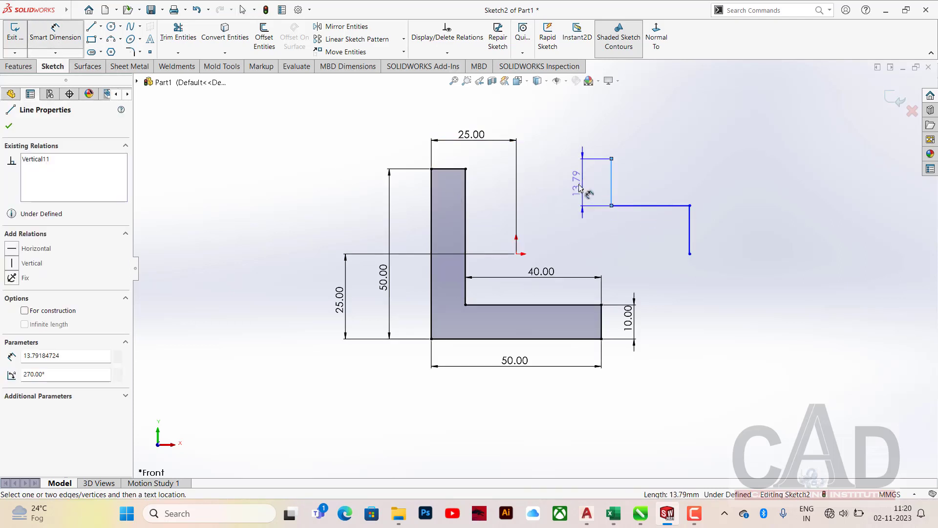
pyautogui.click(573, 185)
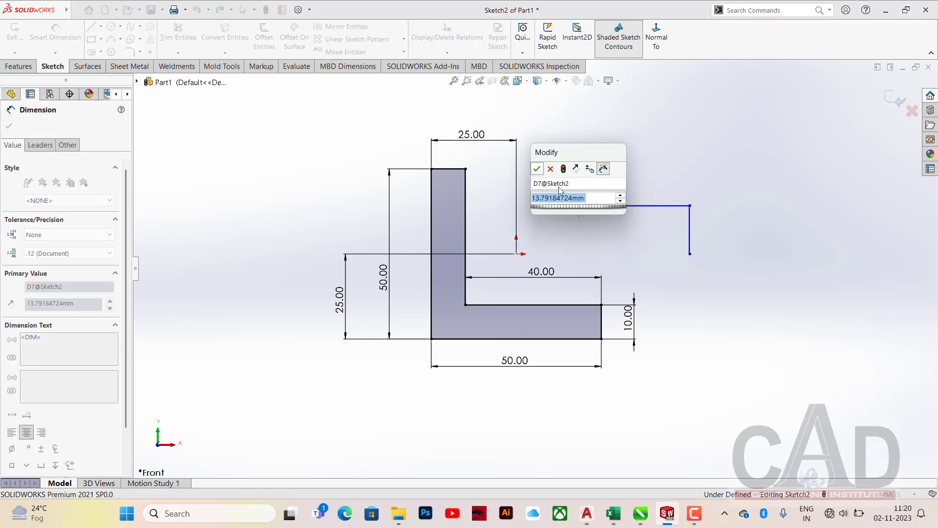
pyautogui.press('Return')
pyautogui.click(690, 236)
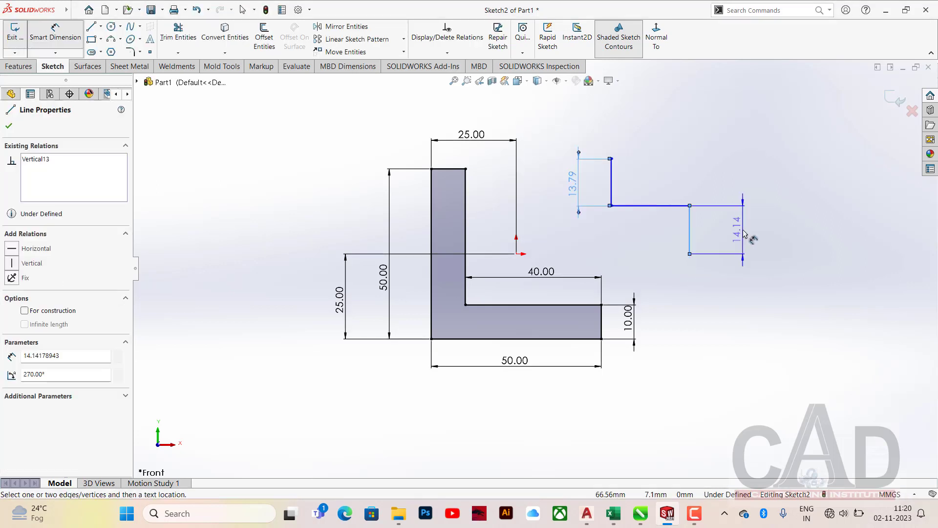
pyautogui.click(744, 234)
pyautogui.press('Return')
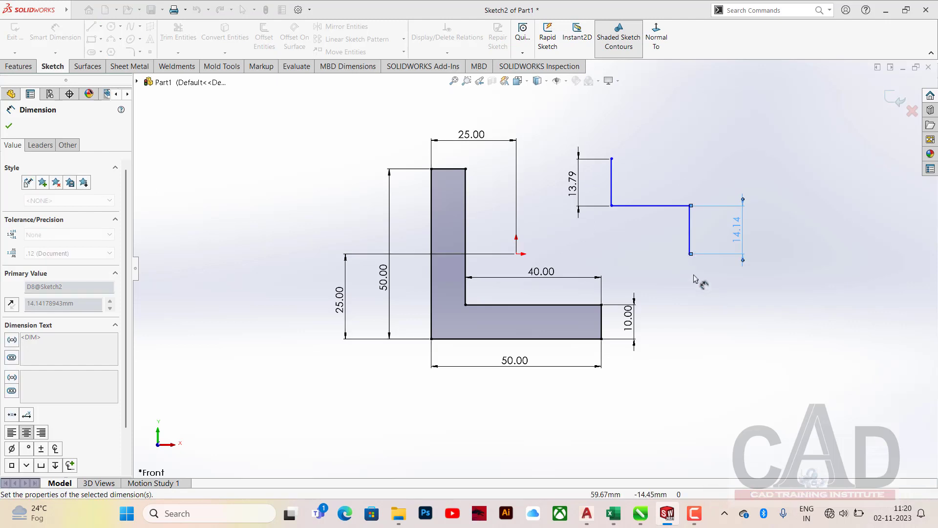
# Dimension the length of the chain's horizontal line at its drawn value and end dimensioning.
pyautogui.click(657, 205)
pyautogui.click(651, 197)
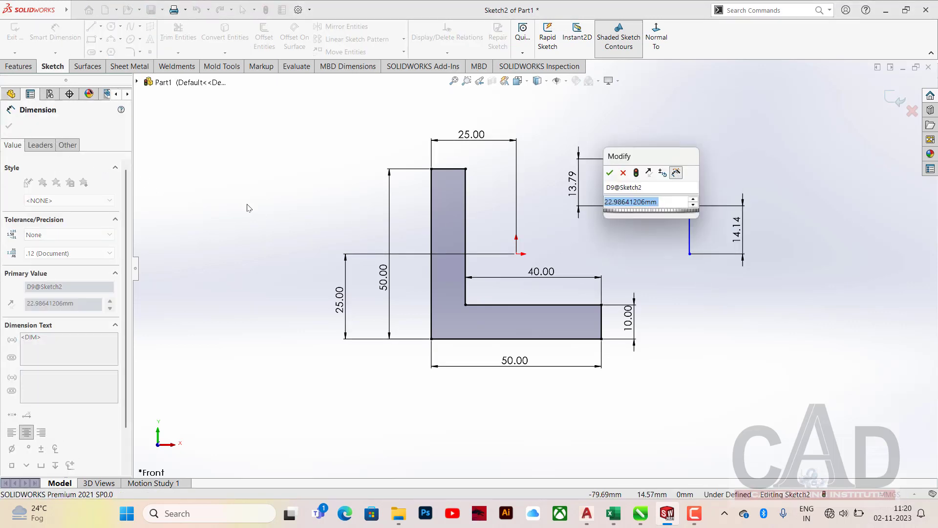
pyautogui.click(614, 174)
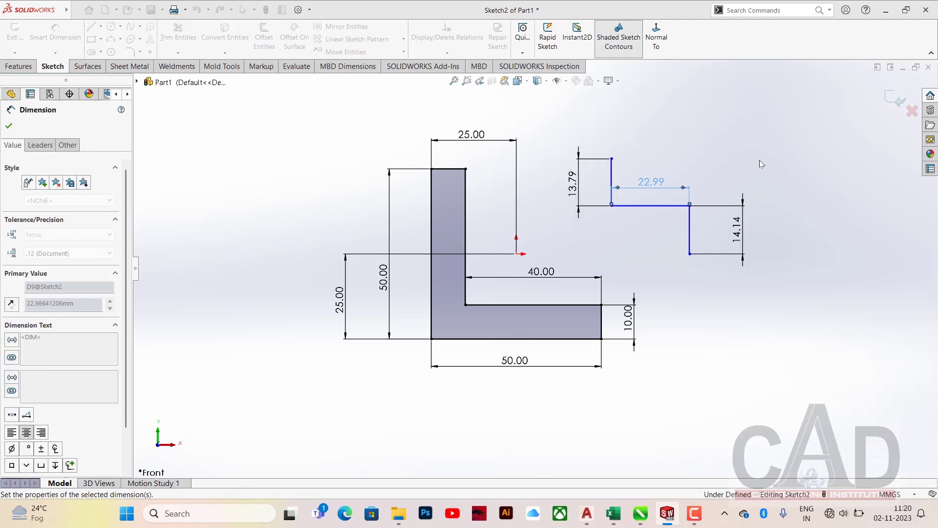
pyautogui.click(720, 134)
pyautogui.rightClick(718, 132)
pyautogui.click(775, 166)
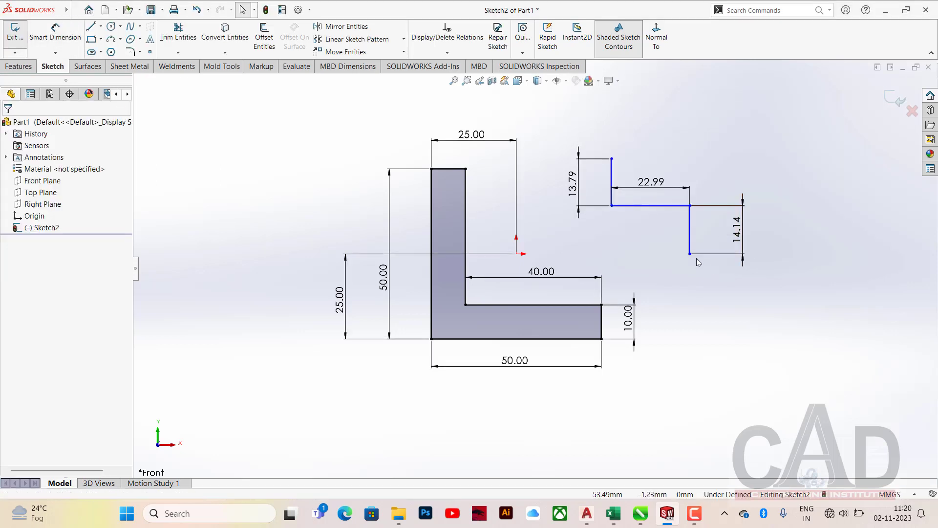
# Move the dimensioned line chain down and outward by its lower end point, then back up by its outer corner.
pyautogui.moveTo(690, 256)
pyautogui.mouseDown()
pyautogui.moveTo(700, 310)
pyautogui.moveTo(779, 337)
pyautogui.moveTo(753, 278)
pyautogui.moveTo(800, 350)
pyautogui.moveTo(823, 312)
pyautogui.moveTo(793, 362)
pyautogui.moveTo(823, 353)
pyautogui.moveTo(788, 356)
pyautogui.moveTo(792, 377)
pyautogui.mouseUp()
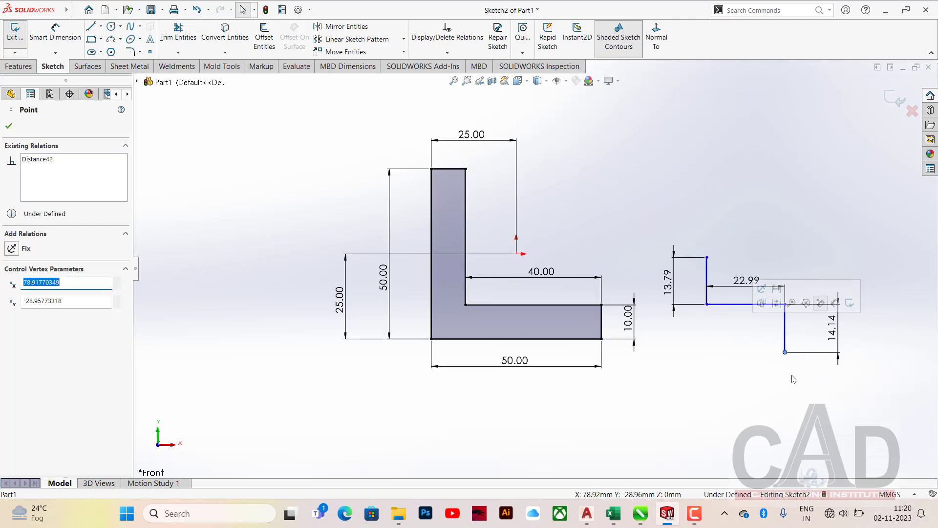
pyautogui.moveTo(787, 306); pyautogui.dragTo(763, 225)
pyautogui.click(763, 352)
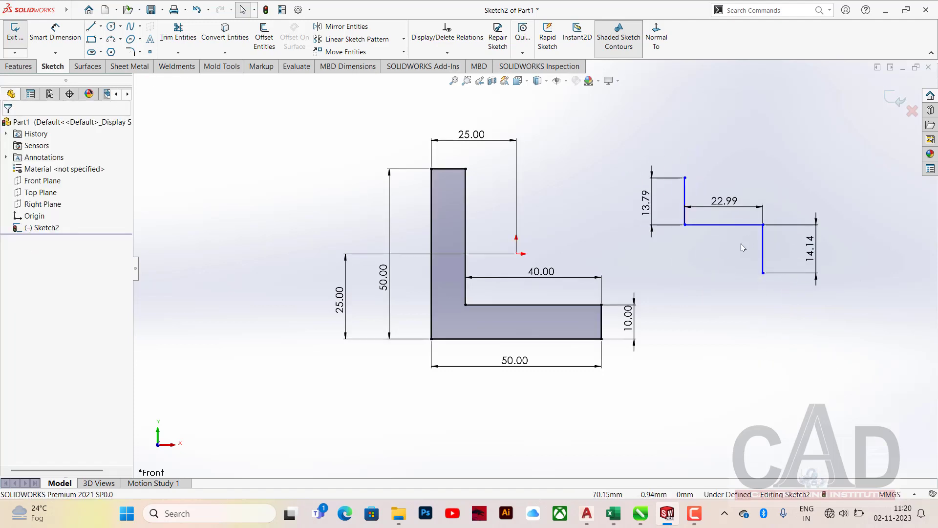
# Dimension the horizontal distance from the origin to the chain's lower vertical line, keeping its current value.
pyautogui.click(55, 34)
pyautogui.click(516, 254)
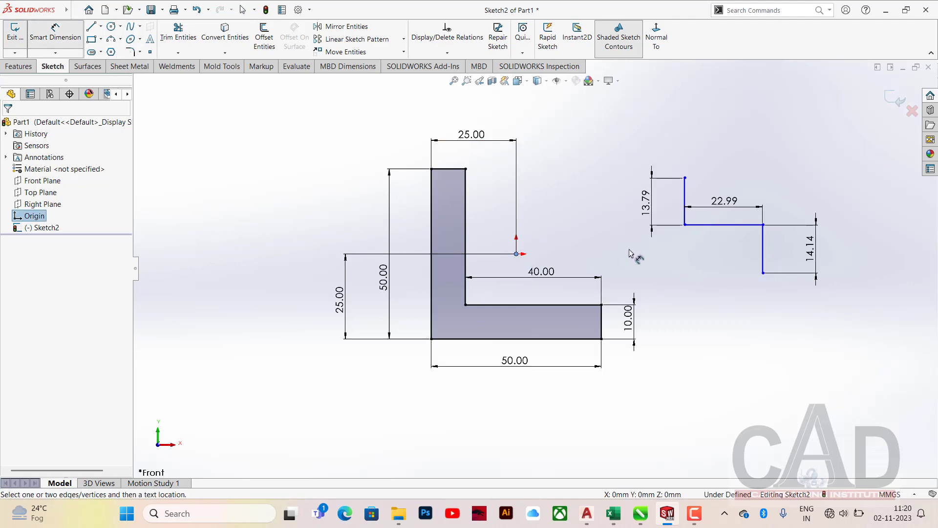
pyautogui.click(763, 257)
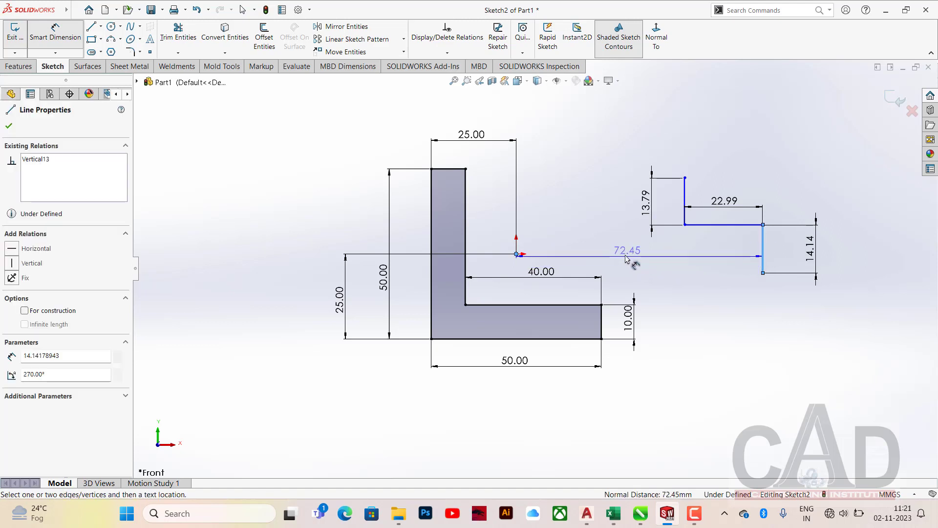
pyautogui.click(622, 259)
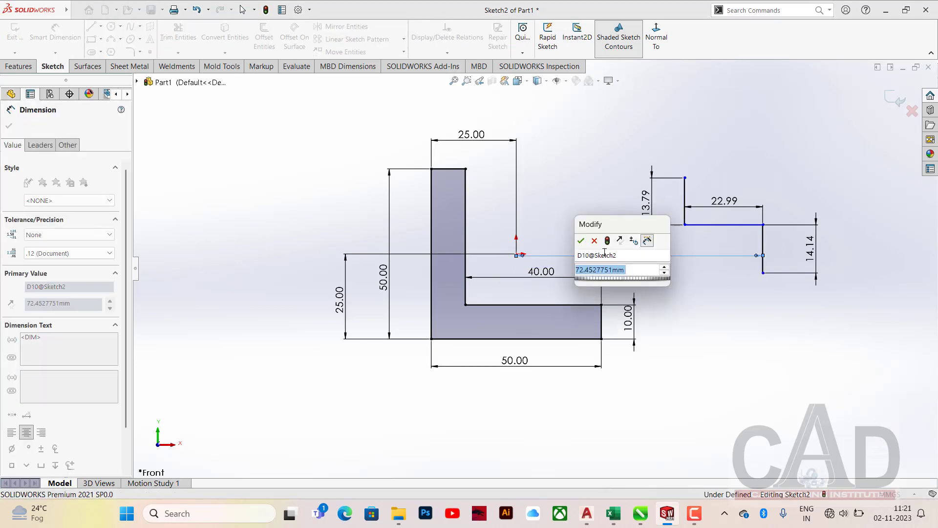
pyautogui.click(581, 242)
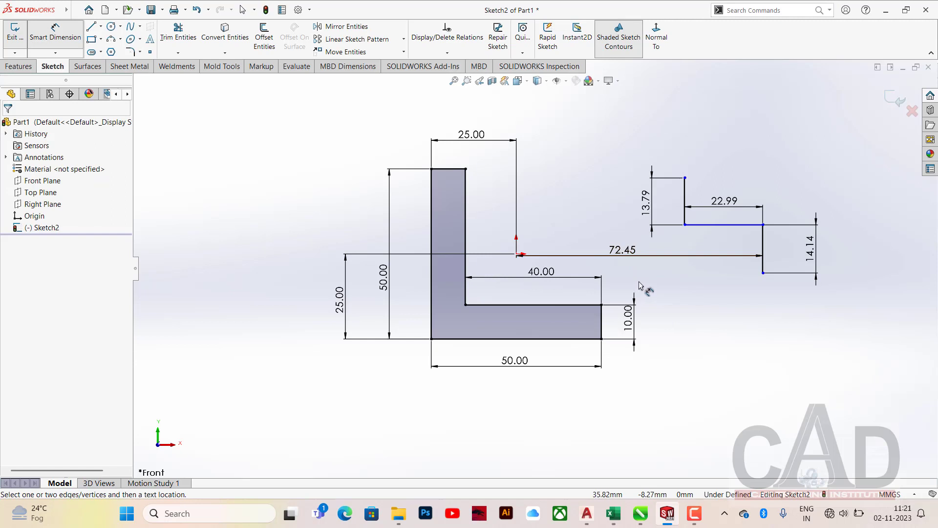
# Dimension the vertical distance from the origin to the chain's upper end point at its current value and end dimensioning.
pyautogui.click(517, 255)
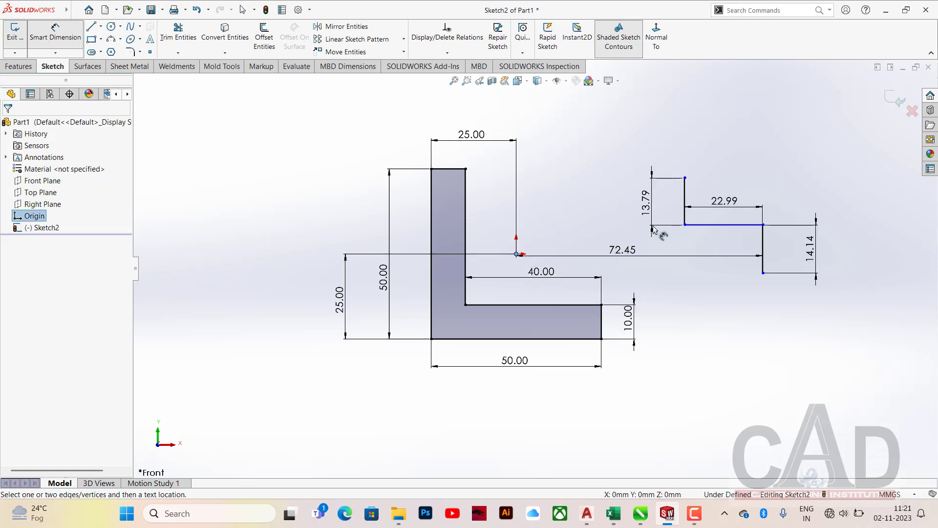
pyautogui.click(685, 179)
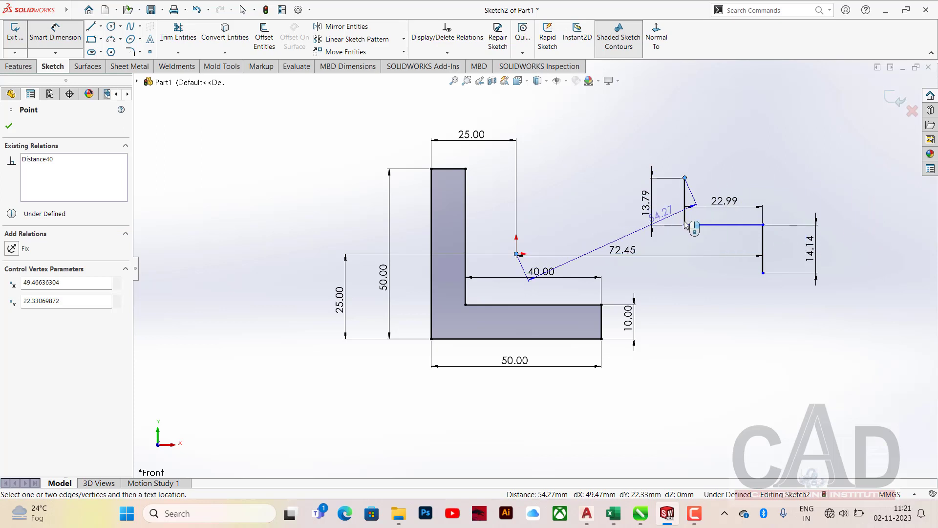
pyautogui.click(866, 220)
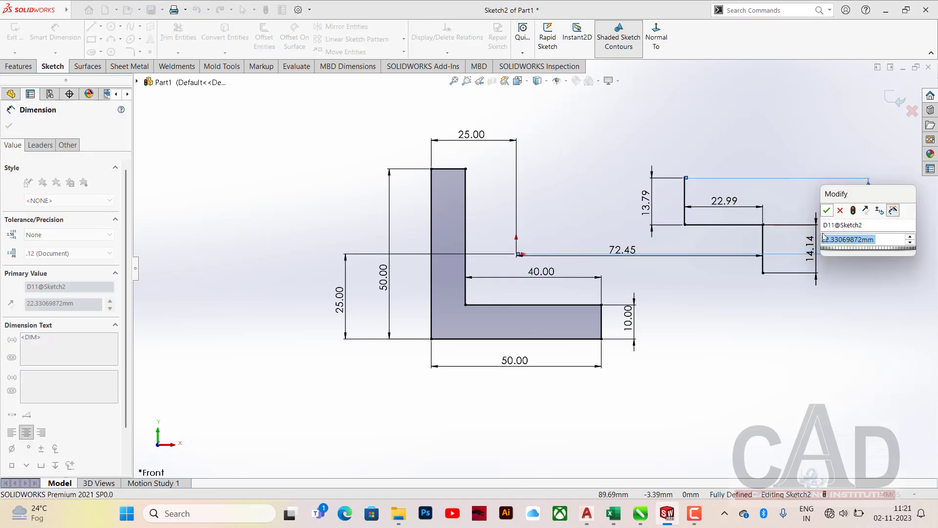
pyautogui.press('Return')
pyautogui.press('Escape')
pyautogui.rightClick(710, 112)
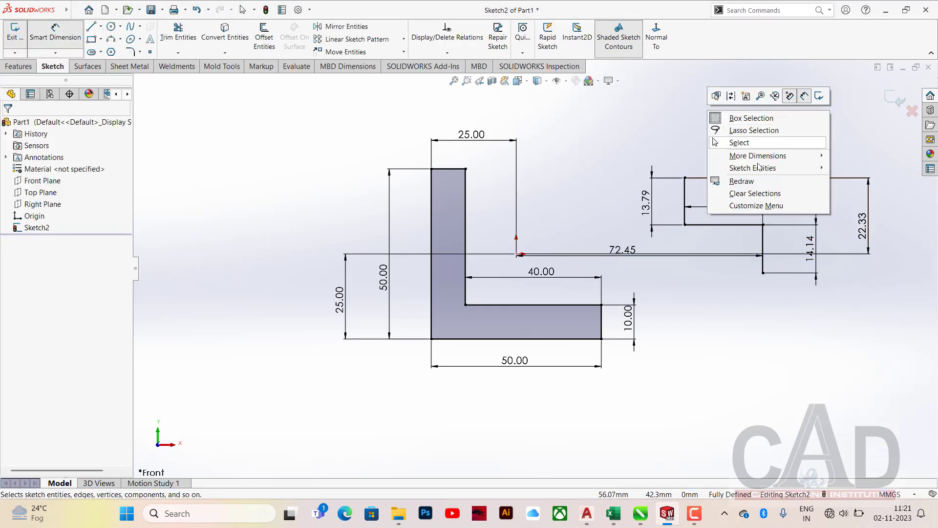
pyautogui.click(739, 142)
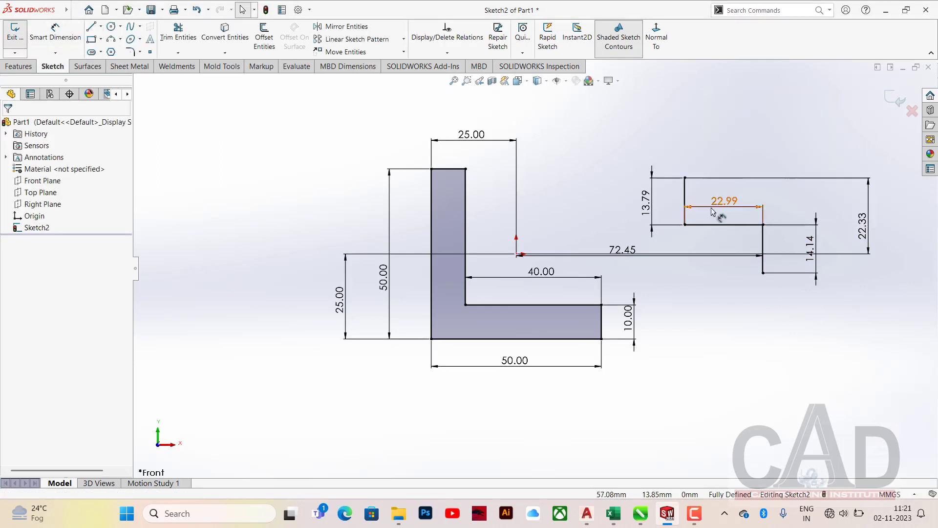
# Check the definition status of the chain's upper end point and horizontal line.
pyautogui.click(686, 179)
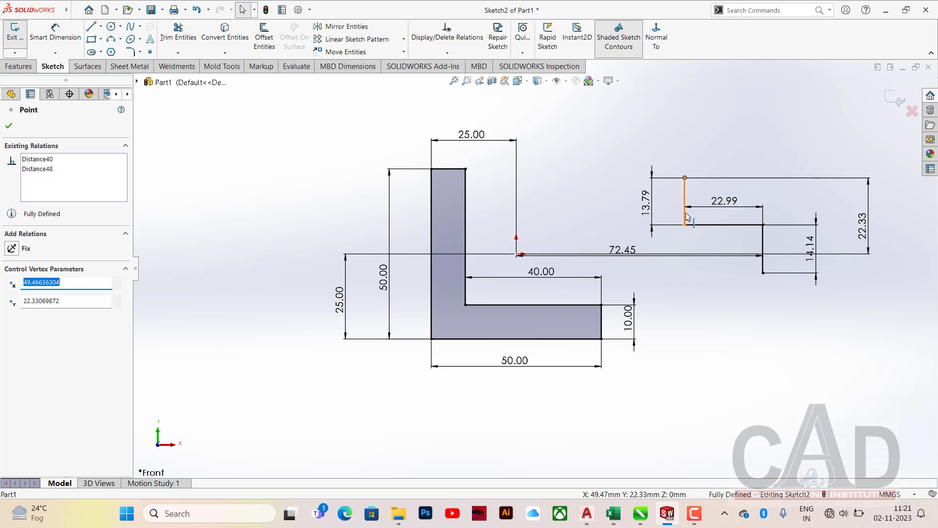
pyautogui.click(728, 226)
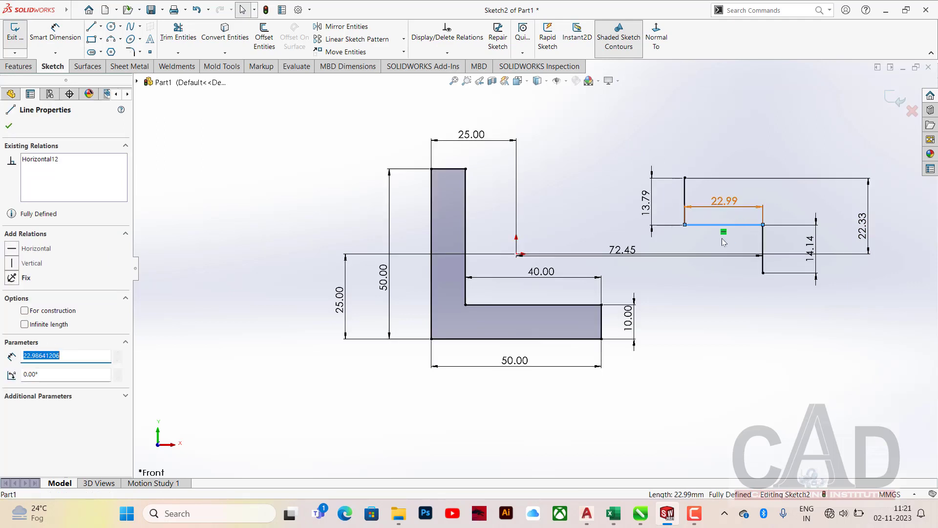
pyautogui.click(733, 312)
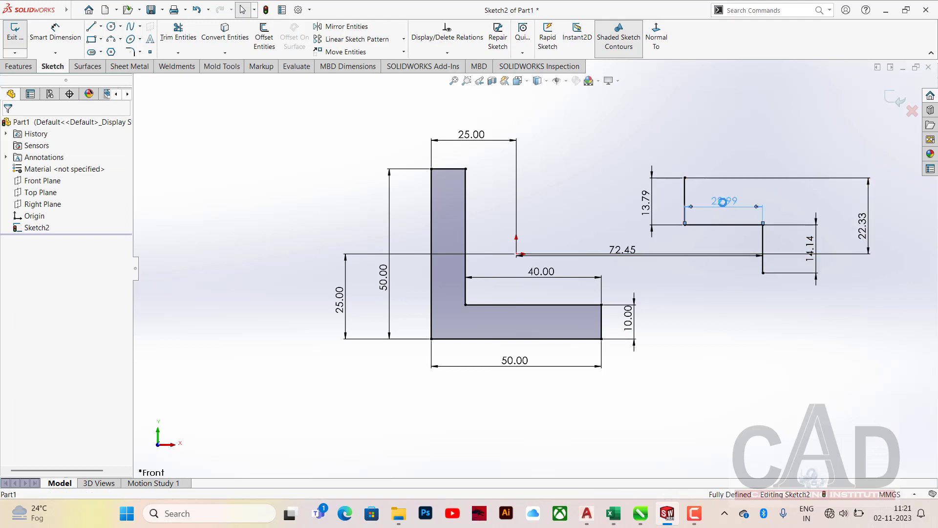
# Set the length of the chain's horizontal line to 30 mm.
pyautogui.doubleClick(725, 206)
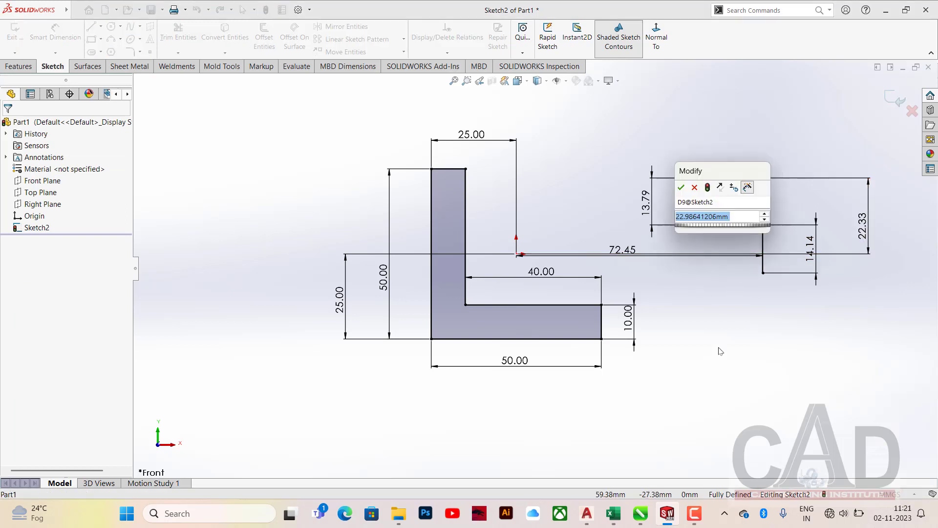
pyautogui.write('3')
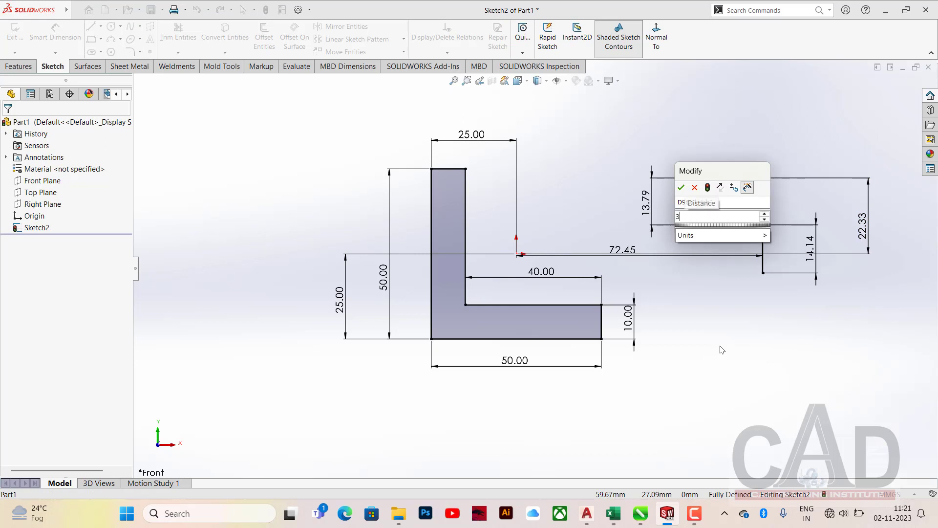
pyautogui.write('0')
pyautogui.press('Return')
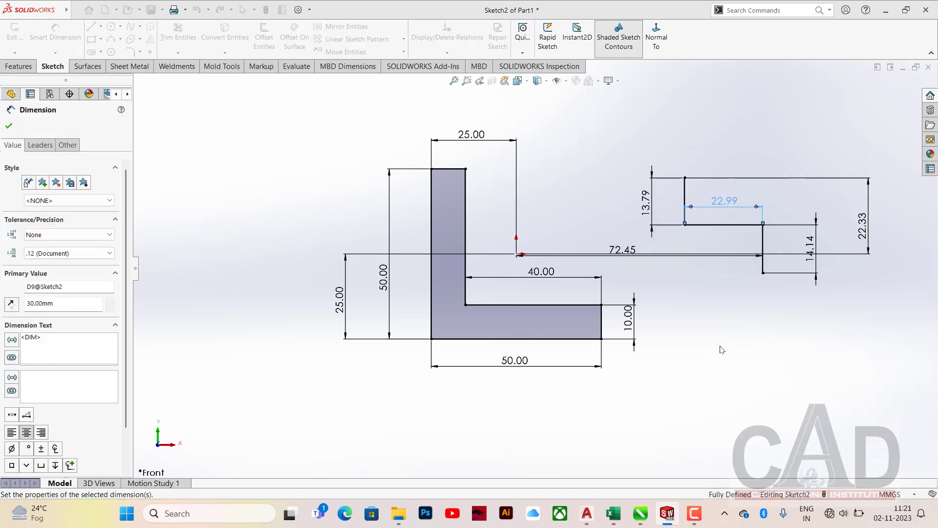
pyautogui.click(717, 186)
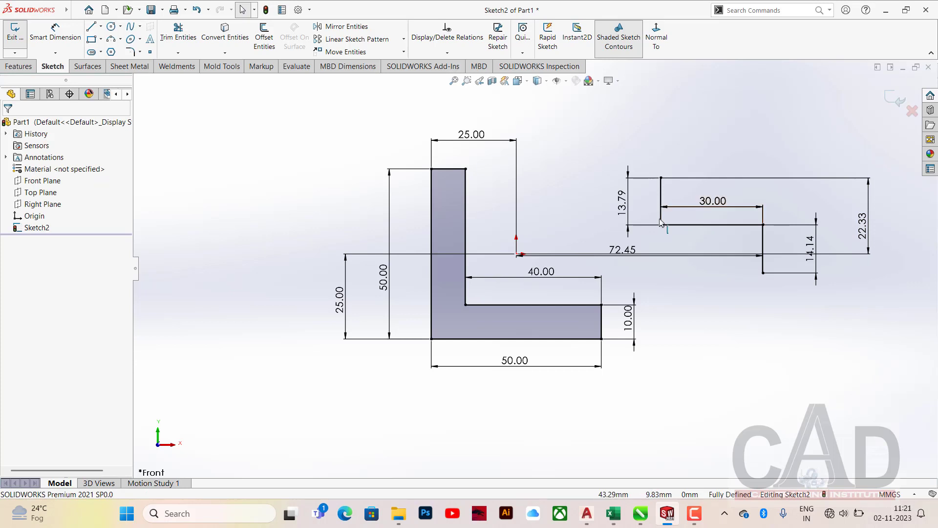
# Set the length of the chain's upper vertical line to 15 mm.
pyautogui.doubleClick(622, 207)
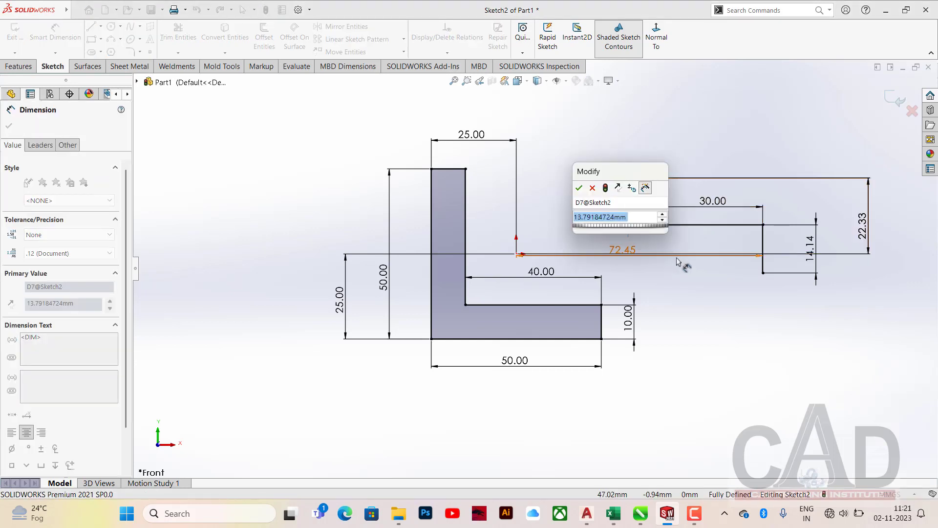
pyautogui.write('15')
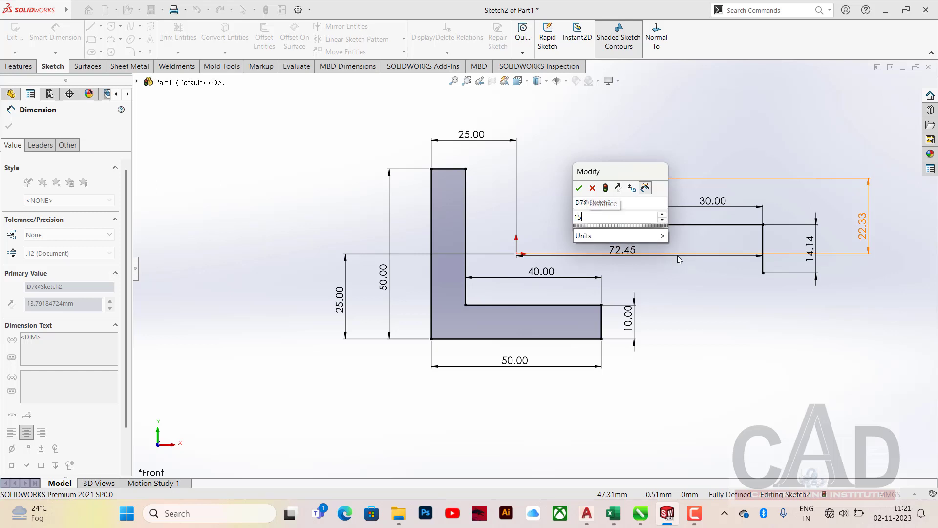
pyautogui.press('Return')
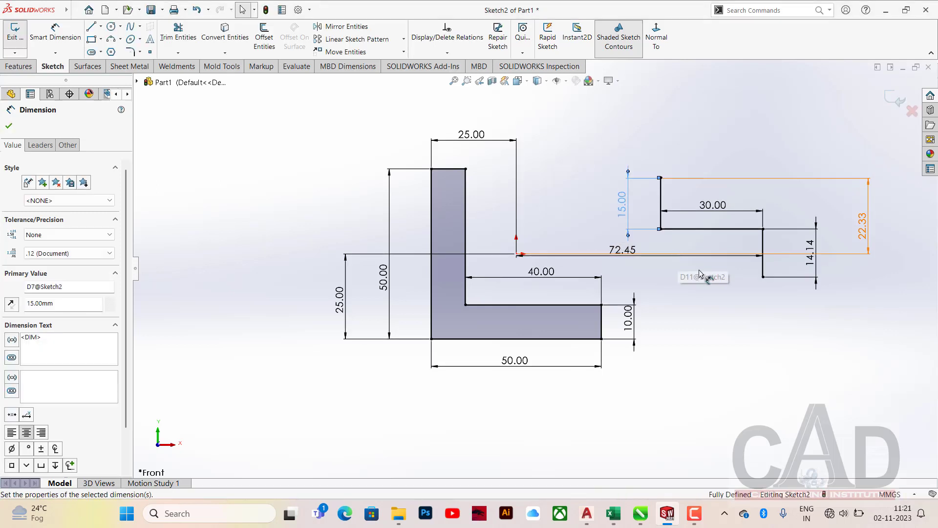
pyautogui.click(730, 305)
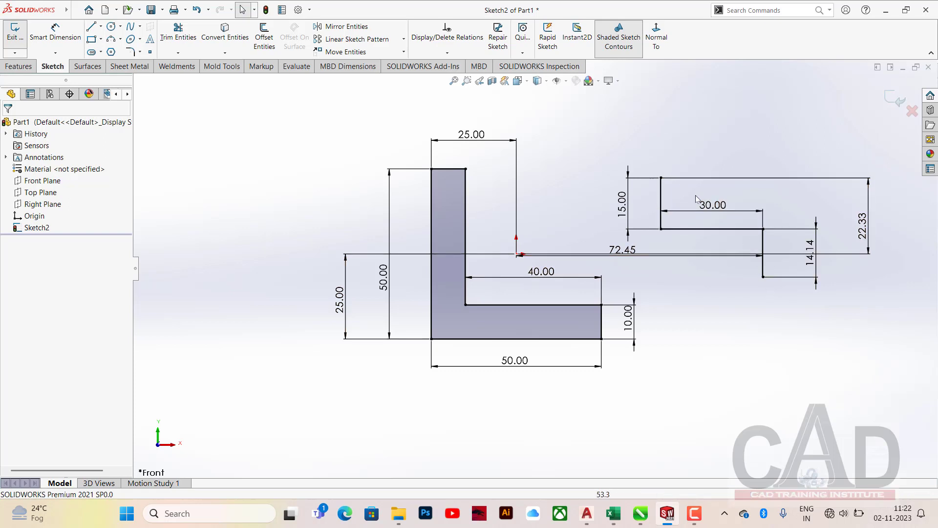
# Turn on the display of sketch relations for all lines in the sketch.
pyautogui.rightClick(596, 155)
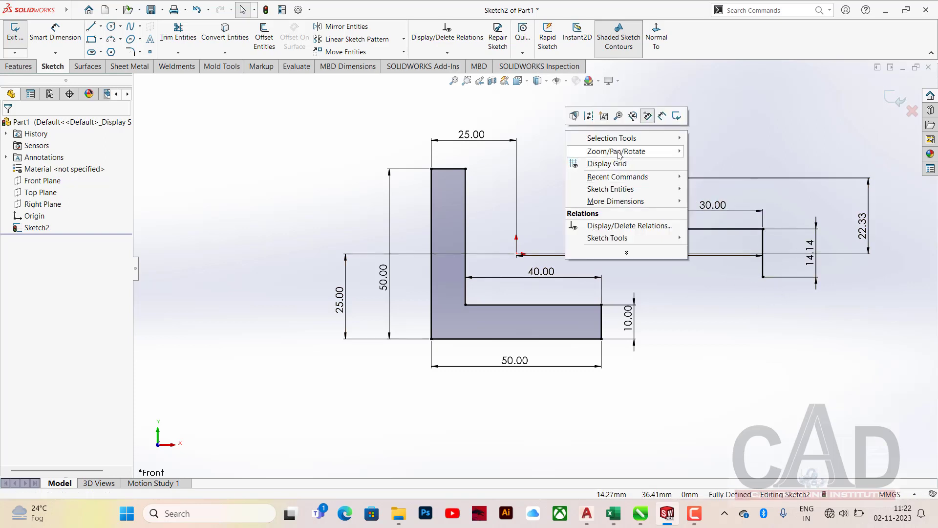
pyautogui.click(548, 149)
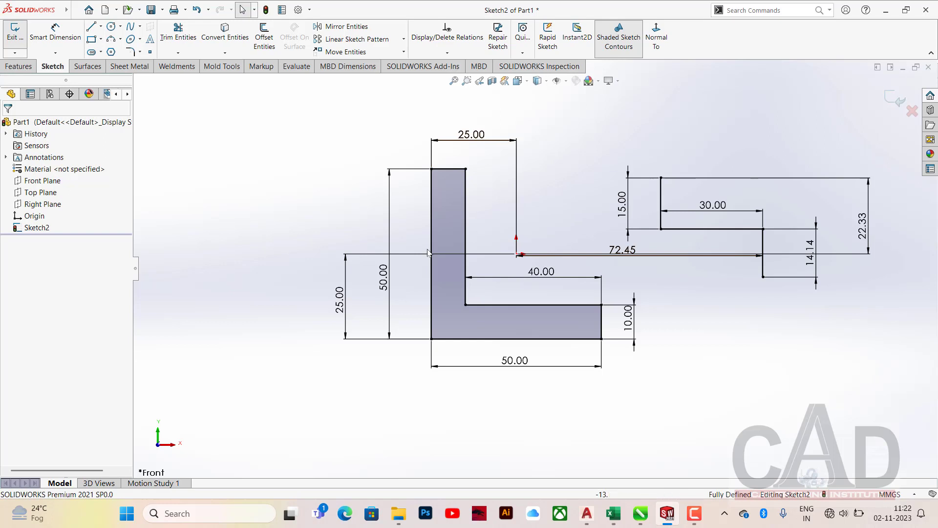
pyautogui.rightClick(272, 229)
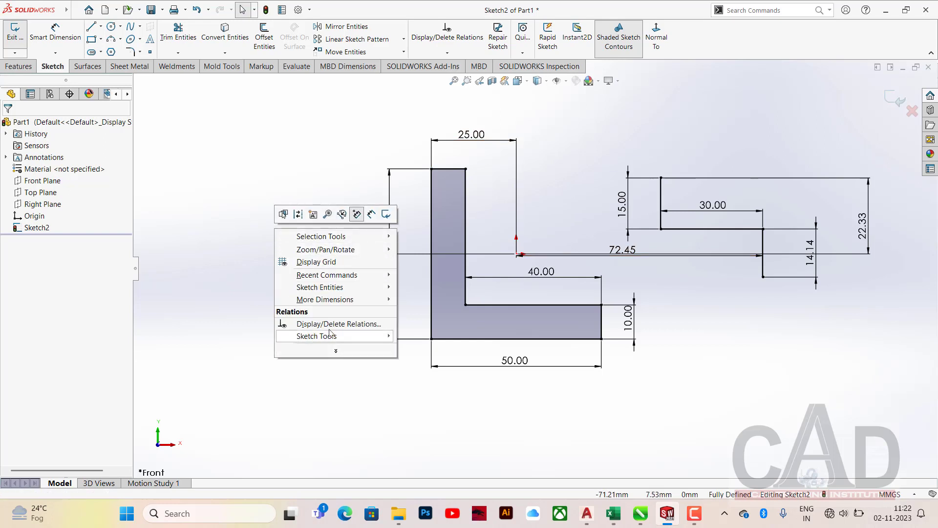
pyautogui.moveTo(337, 292)
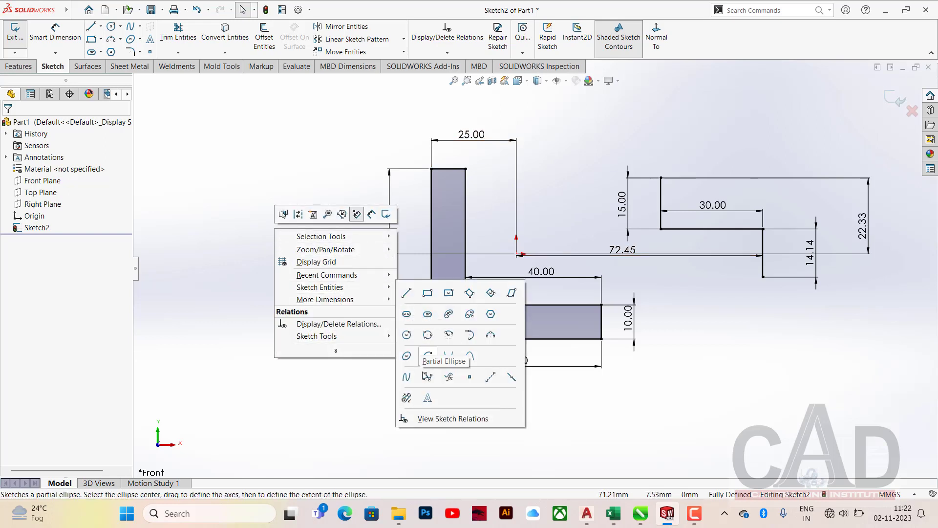
pyautogui.click(451, 419)
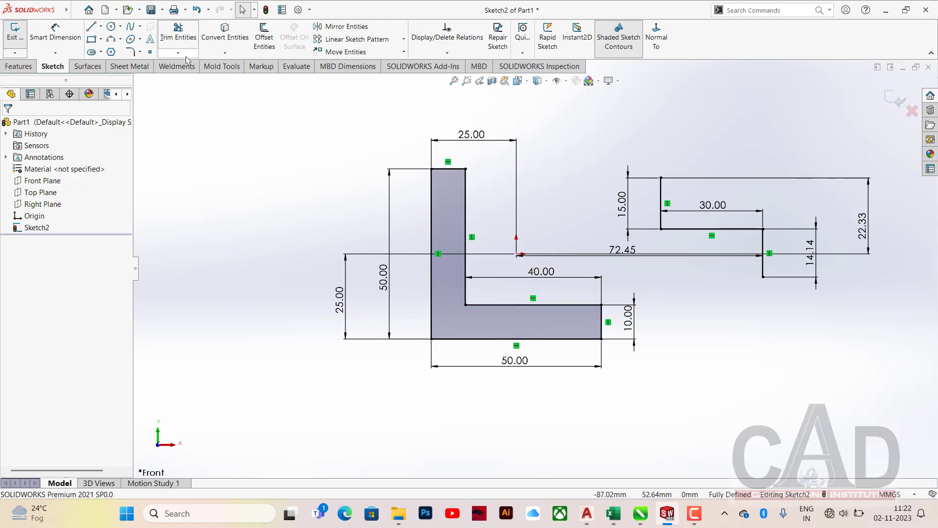
# Sketch a horizontal line below the L-profile and stretch it to a length of about 47 mm.
pyautogui.click(609, 397)
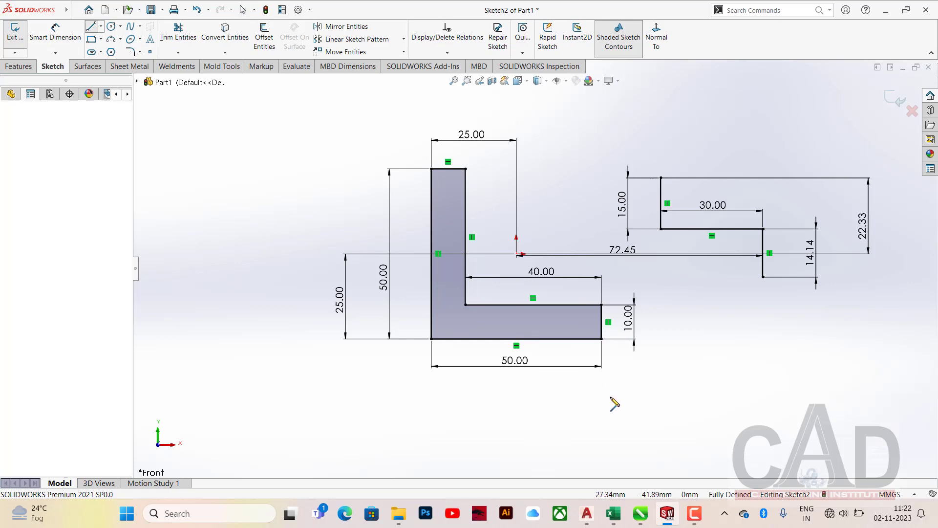
pyautogui.click(661, 397)
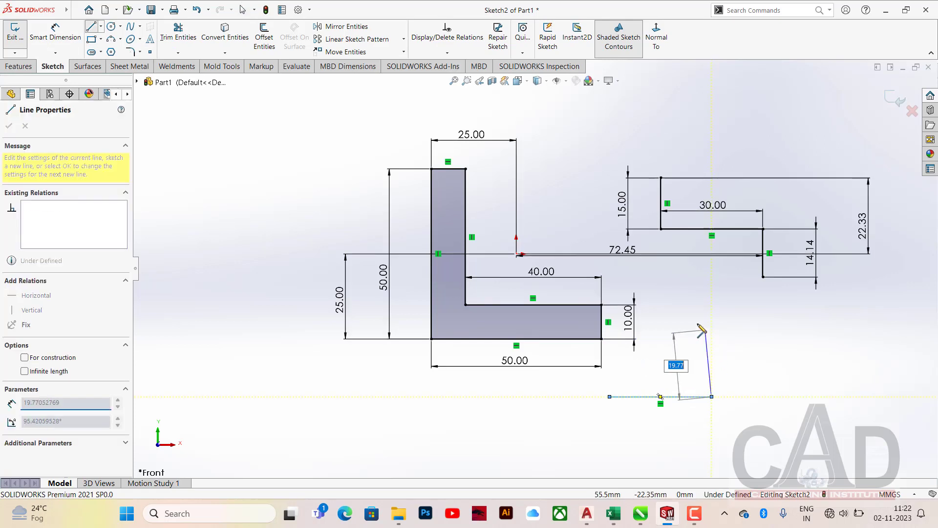
pyautogui.rightClick(700, 325)
pyautogui.click(731, 332)
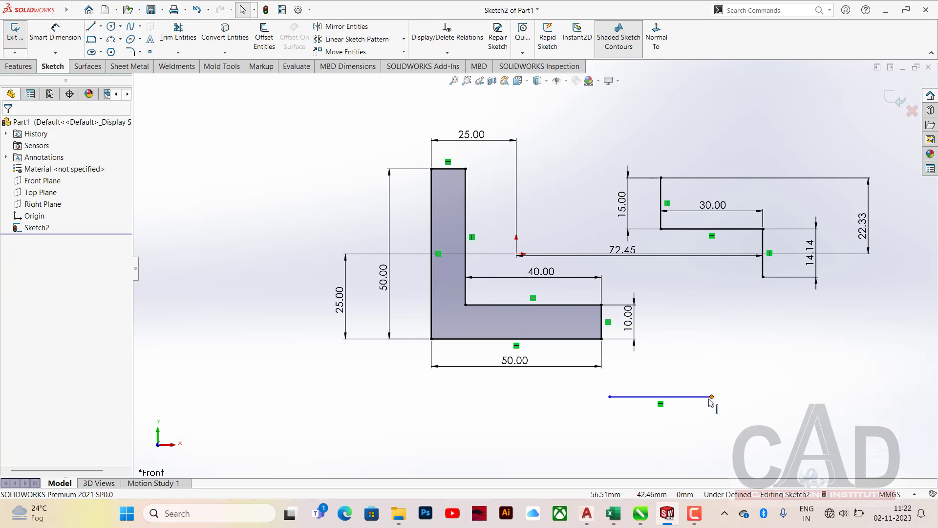
pyautogui.moveTo(712, 396); pyautogui.dragTo(769, 412)
pyautogui.moveTo(707, 413)
pyautogui.mouseDown()
pyautogui.moveTo(711, 366)
pyautogui.moveTo(700, 406)
pyautogui.mouseUp()
pyautogui.click(743, 440)
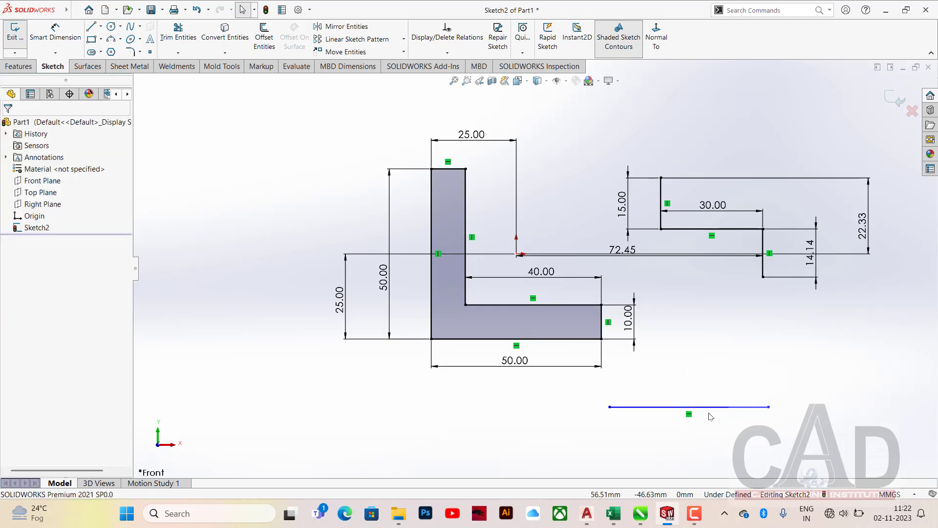
# Try a Vertical relation on the new horizontal line and delete the line's relations.
pyautogui.click(713, 408)
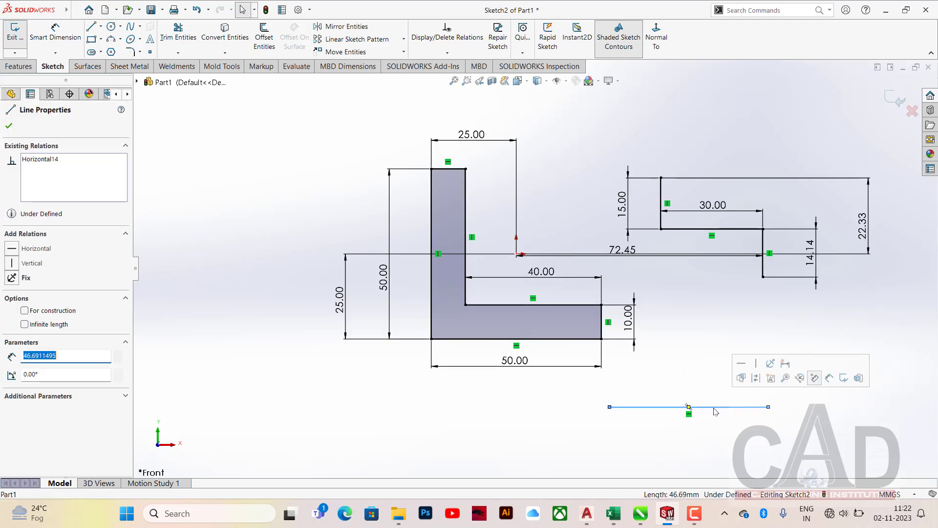
pyautogui.click(756, 365)
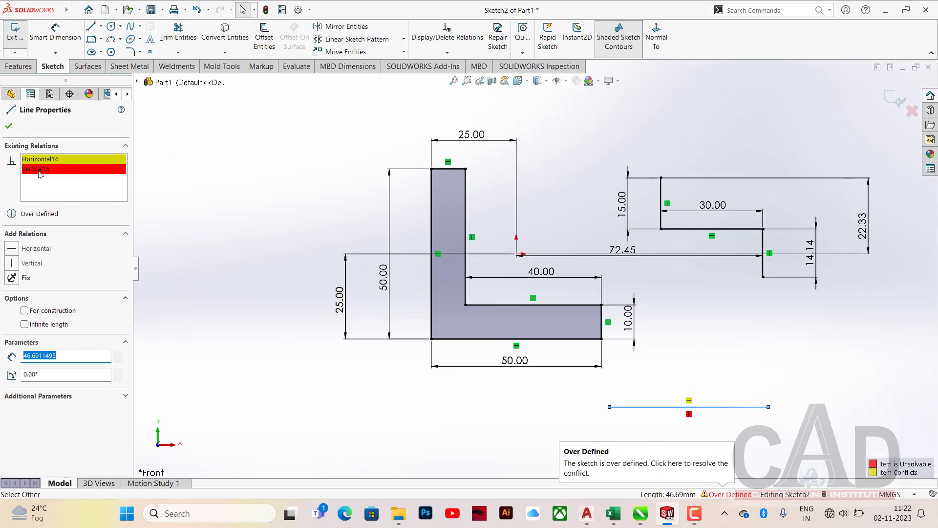
pyautogui.rightClick(41, 175)
pyautogui.click(71, 180)
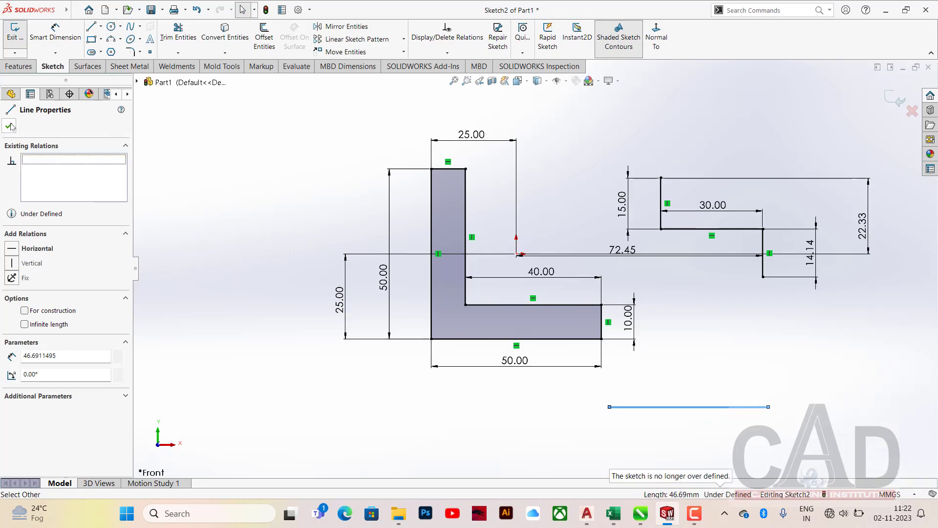
pyautogui.click(10, 126)
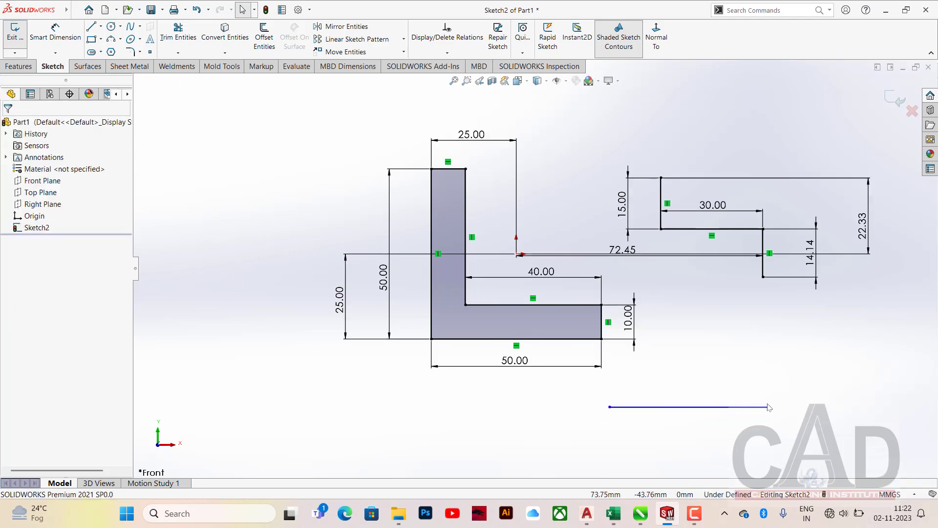
# Swing the line's free end down until the line stands vertical, and extend its upper end slightly upward.
pyautogui.moveTo(768, 408); pyautogui.dragTo(611, 463)
pyautogui.click(620, 443)
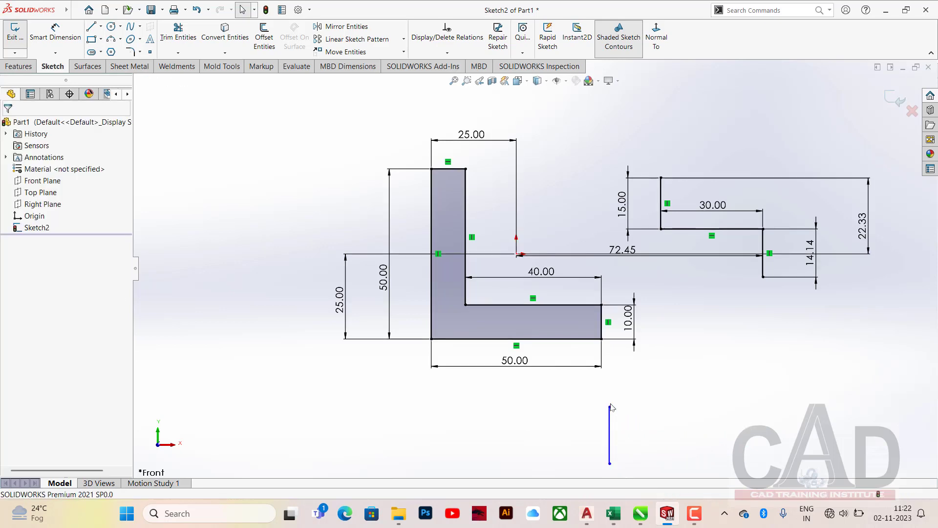
pyautogui.moveTo(610, 408); pyautogui.dragTo(610, 384)
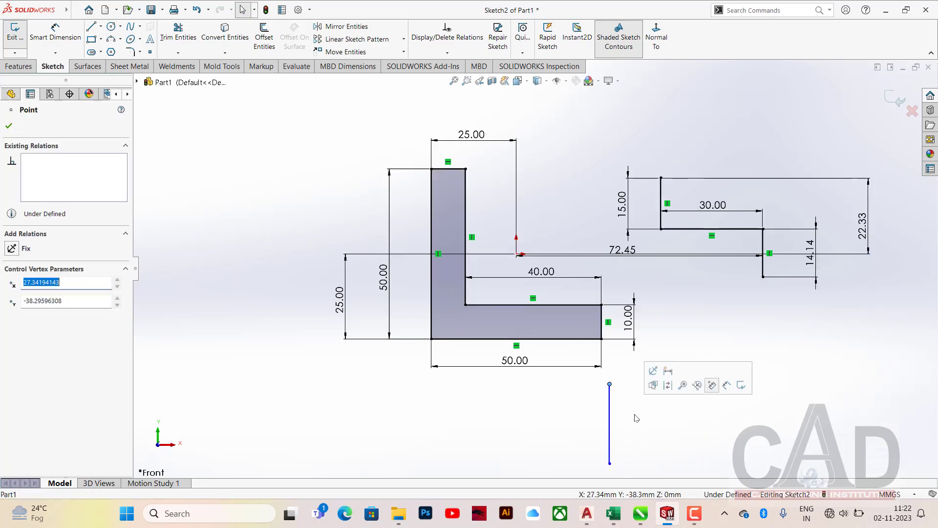
pyautogui.click(637, 416)
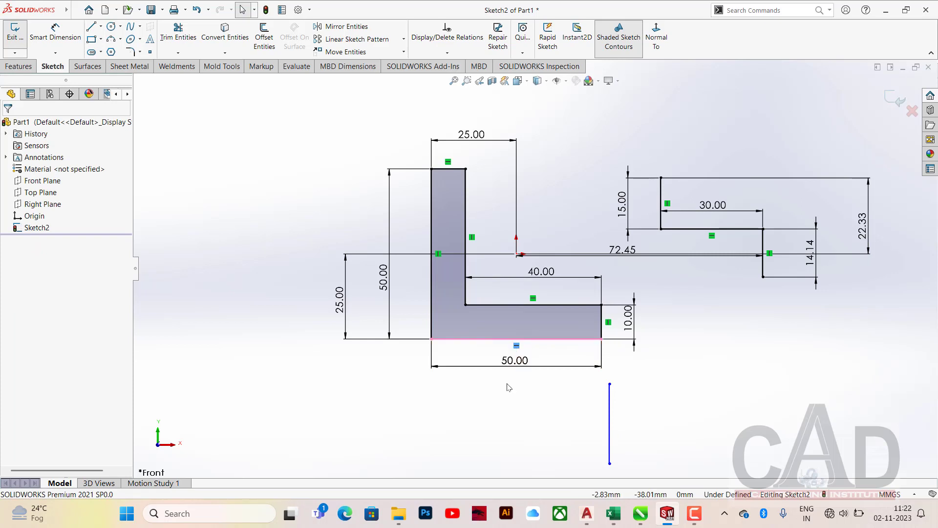
# Delete the horizontal relation of the L-profile's 50 mm bottom edge.
pyautogui.press('Delete')
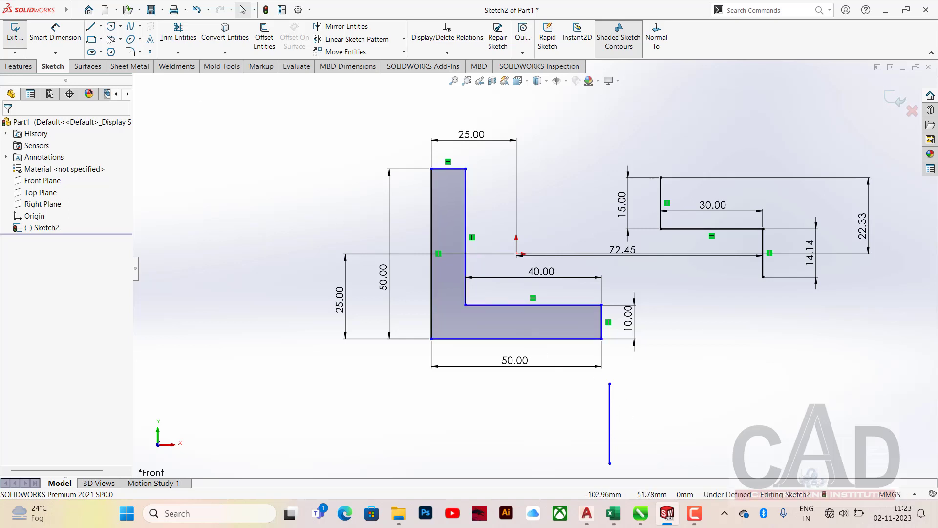
# Sketch a horizontal line about 26.6 mm long below the stepped chain and delete its horizontal relation.
pyautogui.press('l')
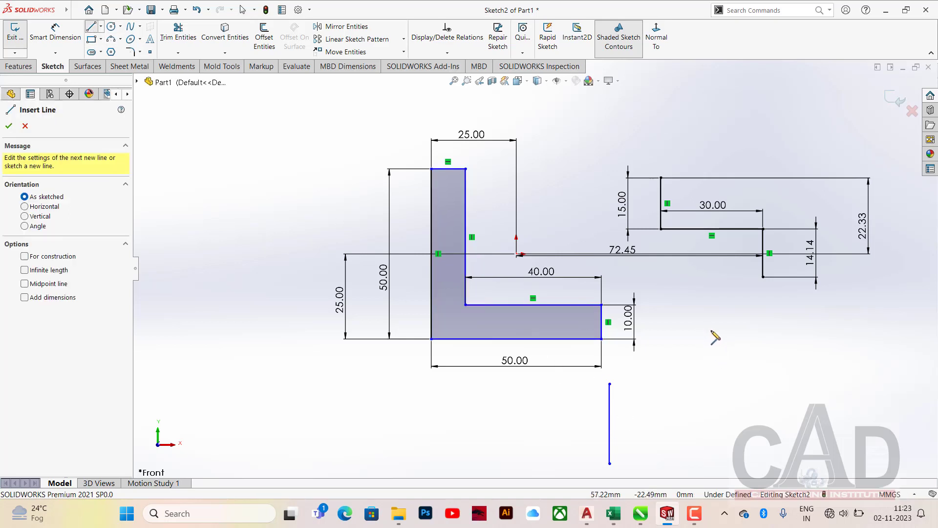
pyautogui.click(711, 331)
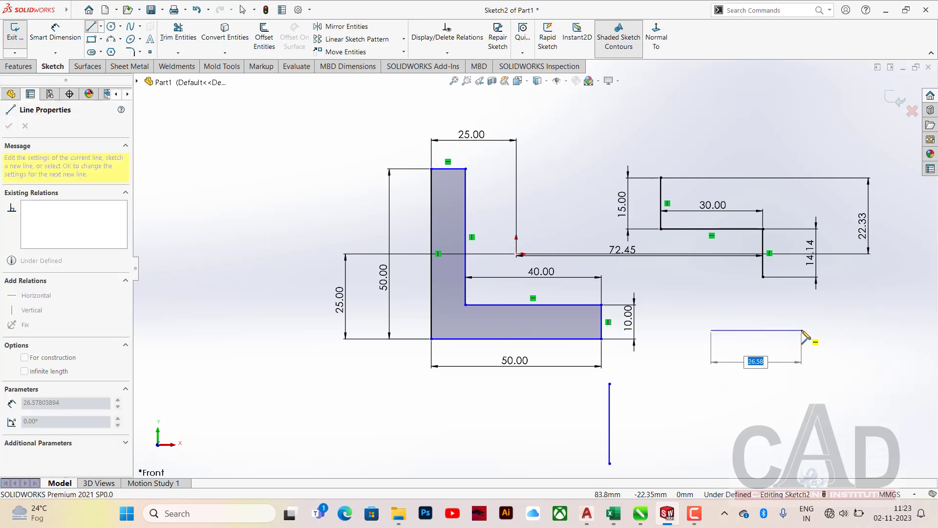
pyautogui.rightClick(757, 305)
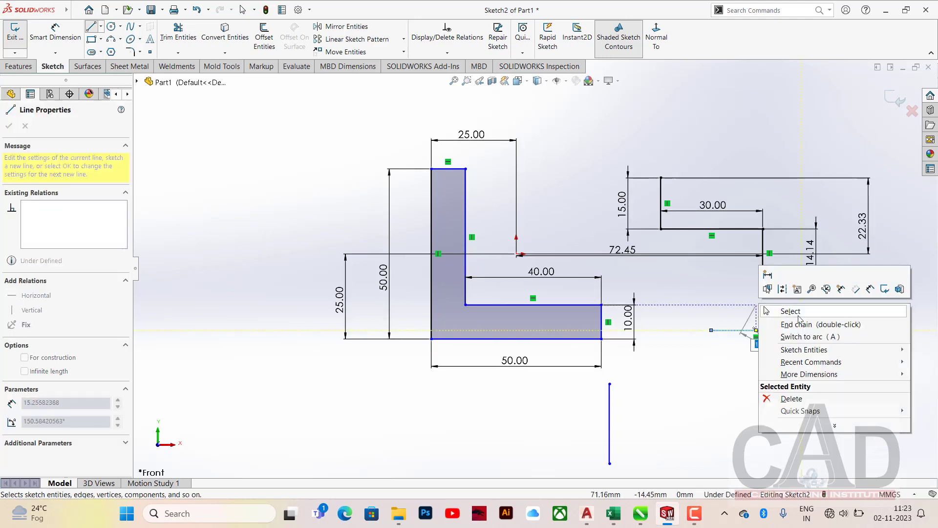
pyautogui.click(797, 316)
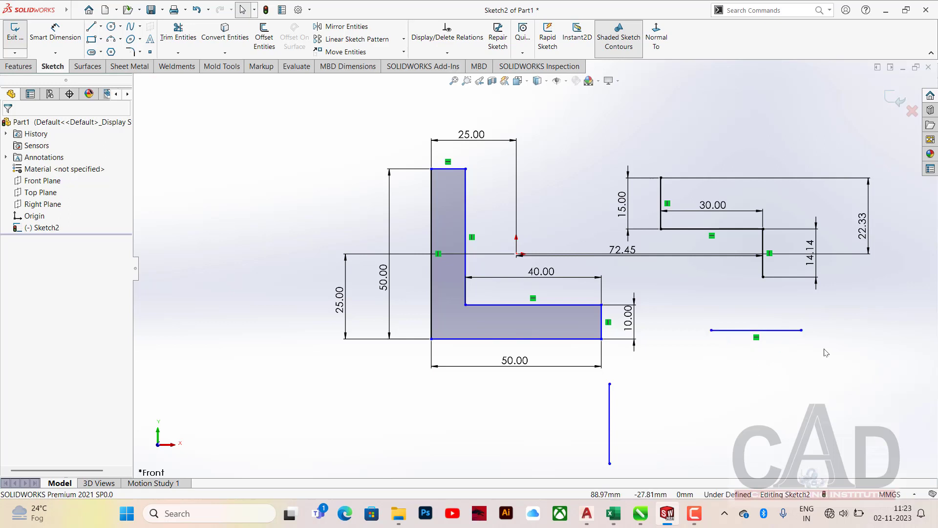
pyautogui.click(757, 338)
pyautogui.press('Delete')
# Reposition the line below the chain's lower end as a vertical line and shorten it slightly from its upper end.
pyautogui.moveTo(802, 331); pyautogui.dragTo(712, 425)
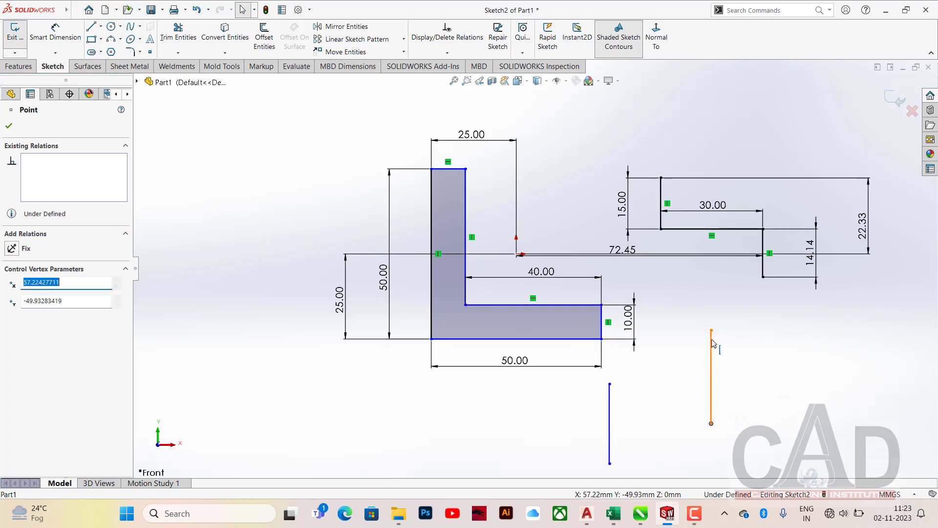
pyautogui.moveTo(714, 373); pyautogui.dragTo(771, 374)
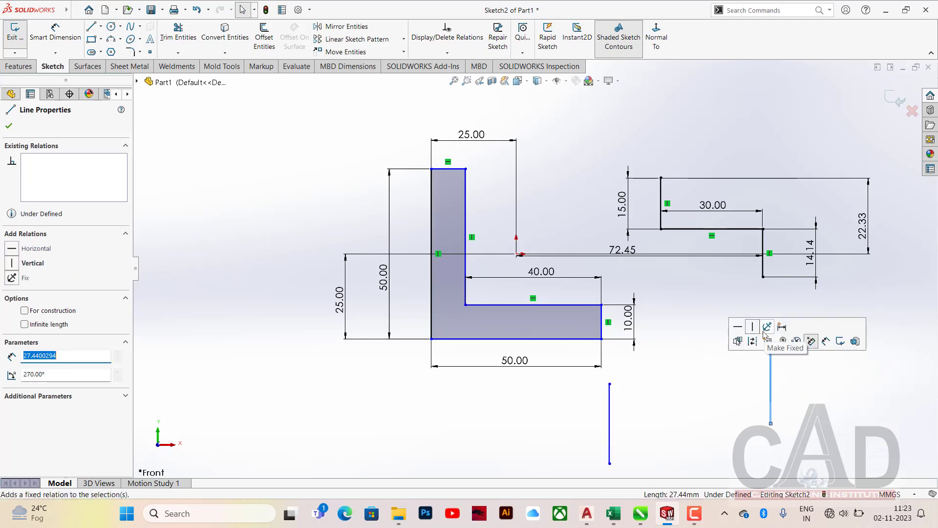
pyautogui.click(737, 409)
pyautogui.moveTo(771, 331)
pyautogui.mouseDown()
pyautogui.moveTo(772, 376)
pyautogui.moveTo(771, 339)
pyautogui.mouseUp()
pyautogui.click(733, 393)
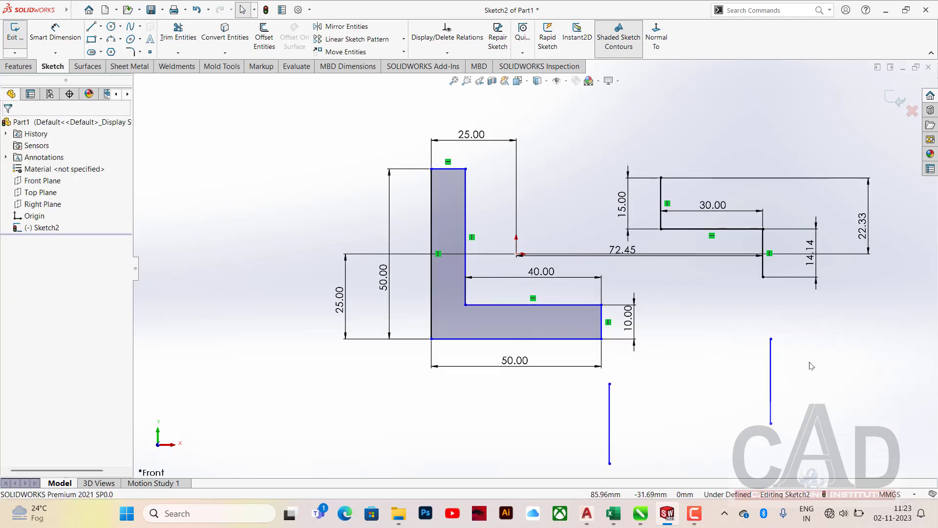
# Delete the separate vertical line directly below the L-profile's lower right corner.
pyautogui.moveTo(631, 372); pyautogui.dragTo(591, 469)
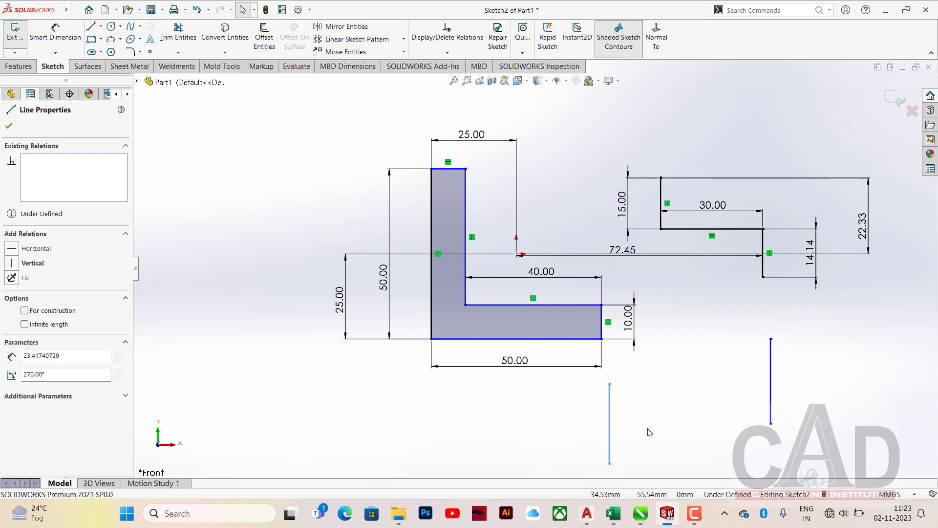
pyautogui.press('Delete')
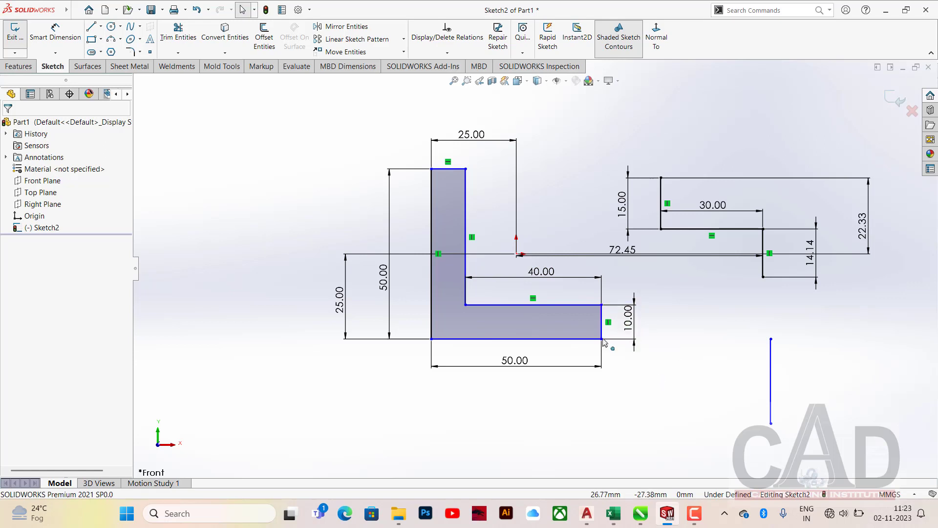
# Add an Equal relation between the L-profile's 10 mm end edge and the separate vertical line.
pyautogui.click(601, 323)
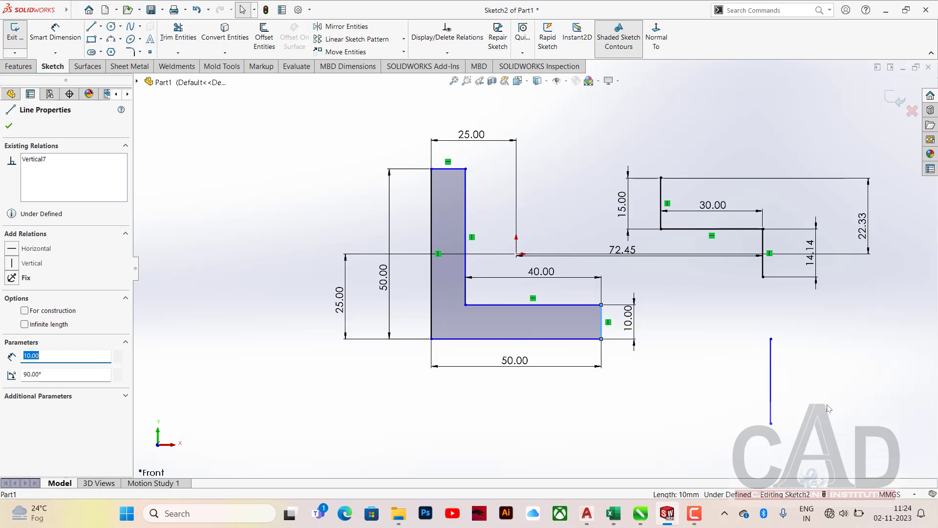
pyautogui.keyDown('ctrl'); pyautogui.click(771, 383); pyautogui.keyUp('ctrl')
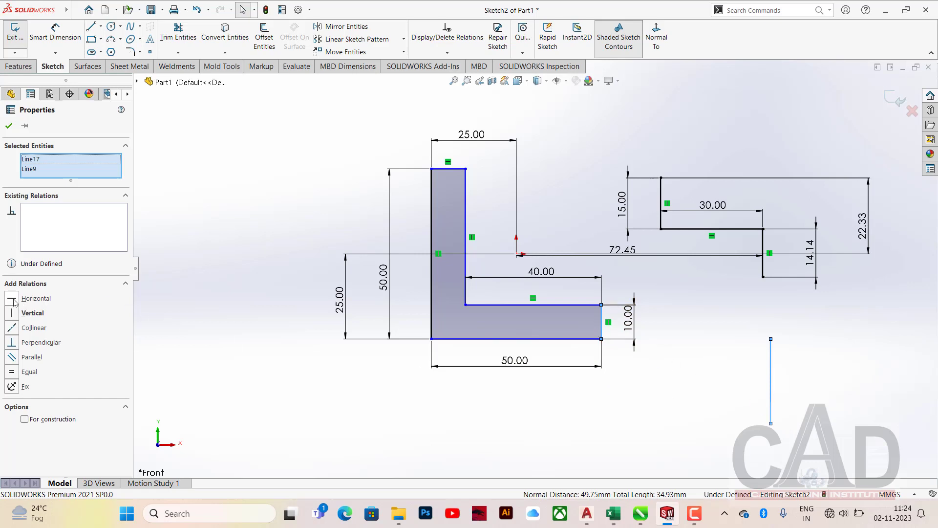
pyautogui.click(12, 372)
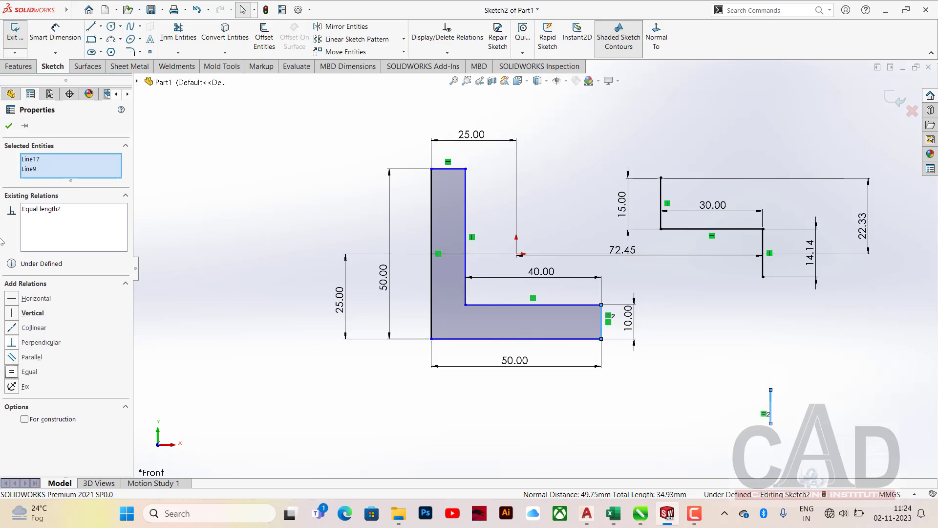
pyautogui.click(9, 126)
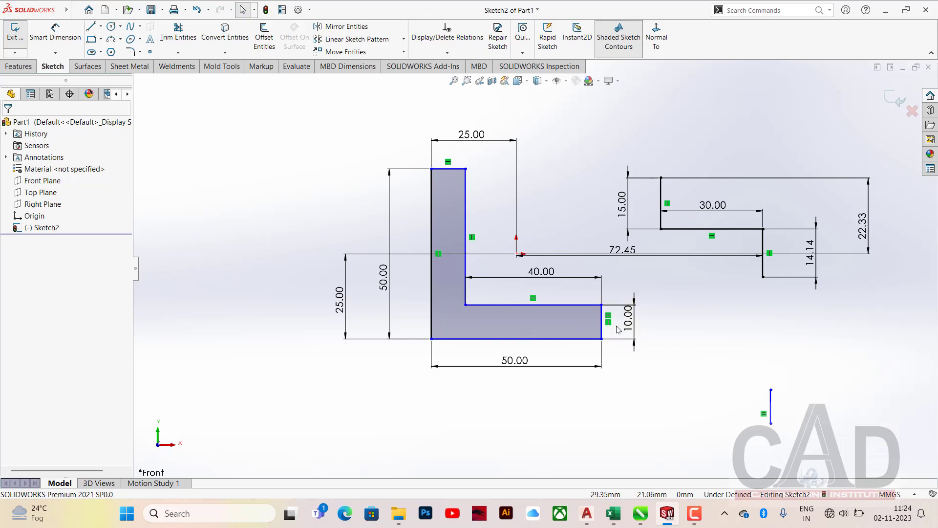
# Try to dimension the length of the separate vertical line and decline adding the dimension.
pyautogui.click(53, 32)
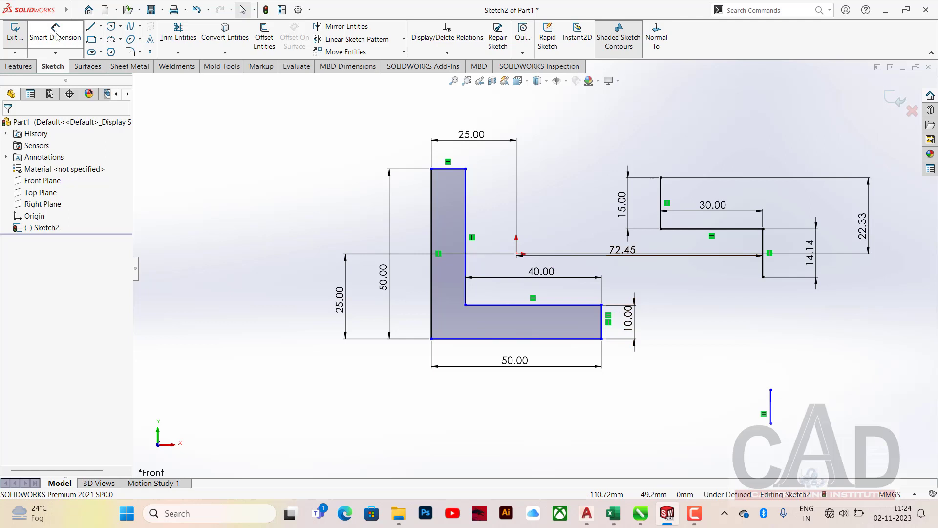
pyautogui.click(773, 411)
pyautogui.click(792, 396)
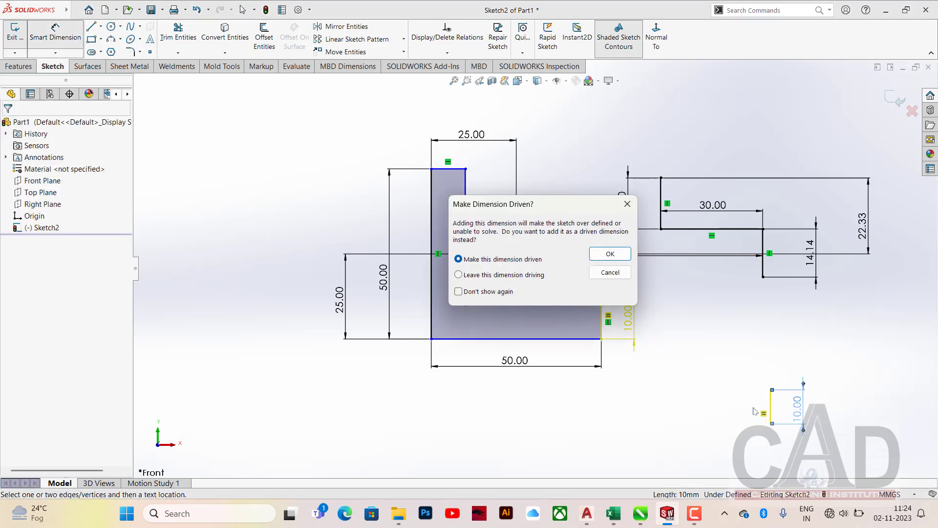
pyautogui.click(610, 272)
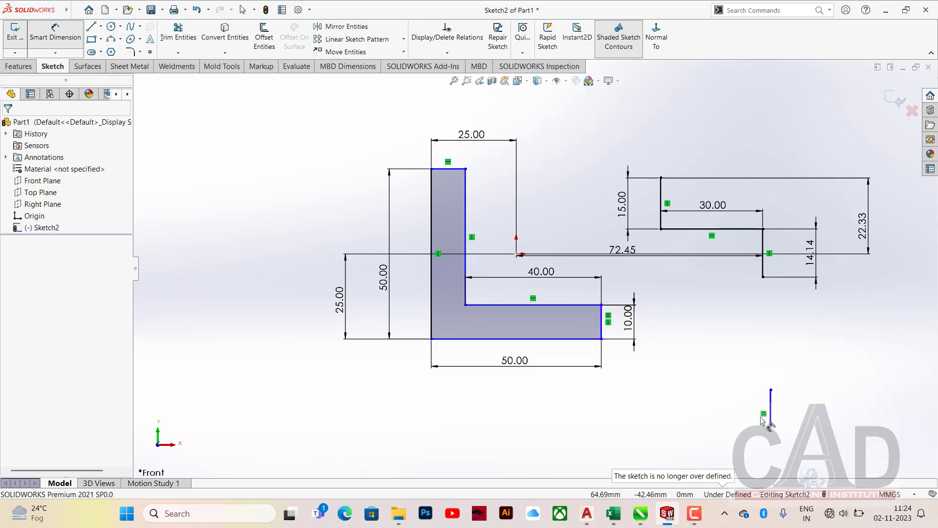
pyautogui.rightClick(700, 329)
pyautogui.click(757, 363)
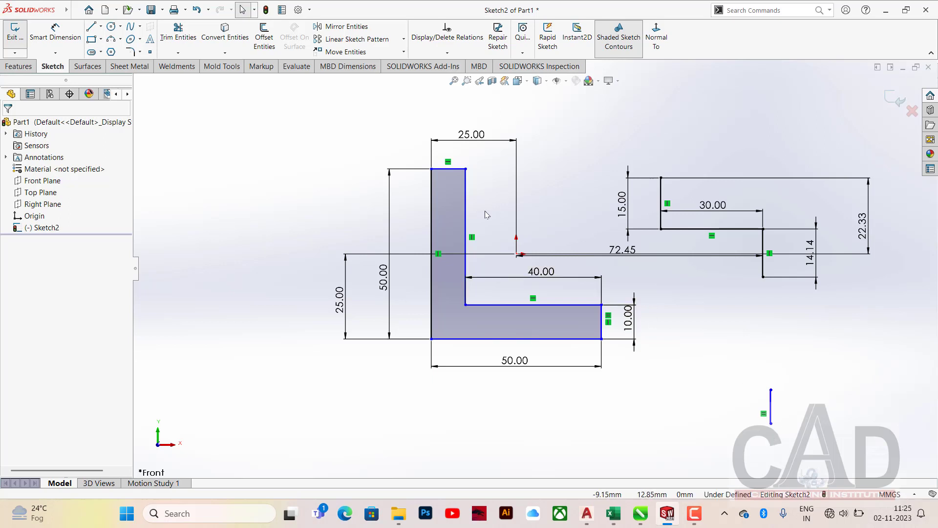
# Dimension the vertical distance between the stepped chain's lower end point and the separate line's upper end point.
pyautogui.click(62, 42)
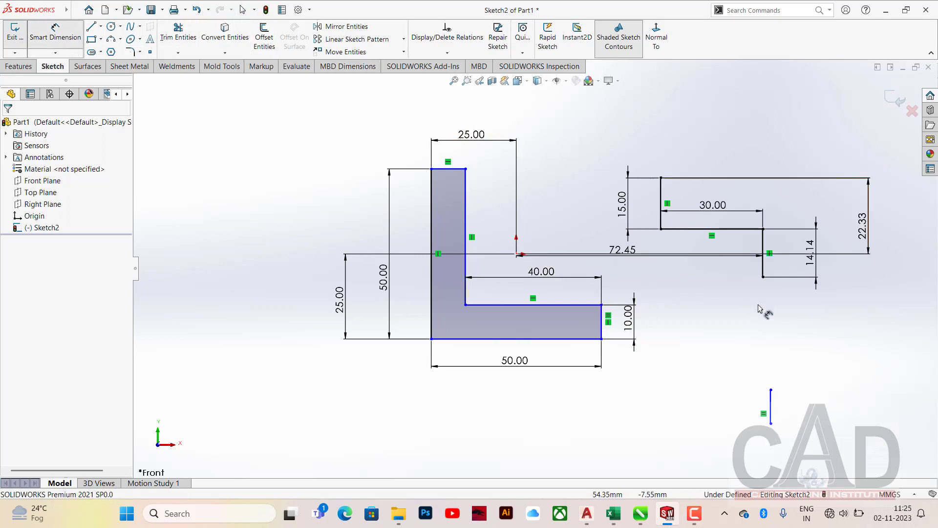
pyautogui.click(763, 277)
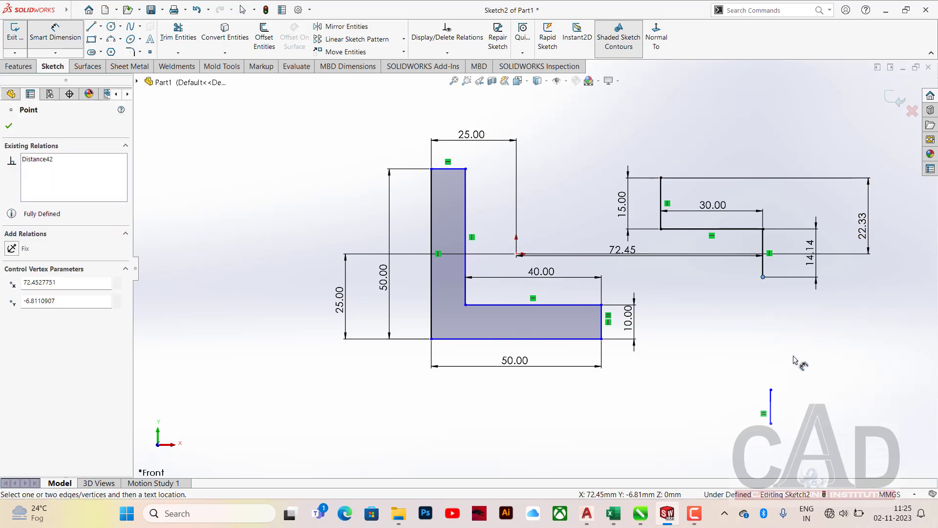
pyautogui.click(772, 390)
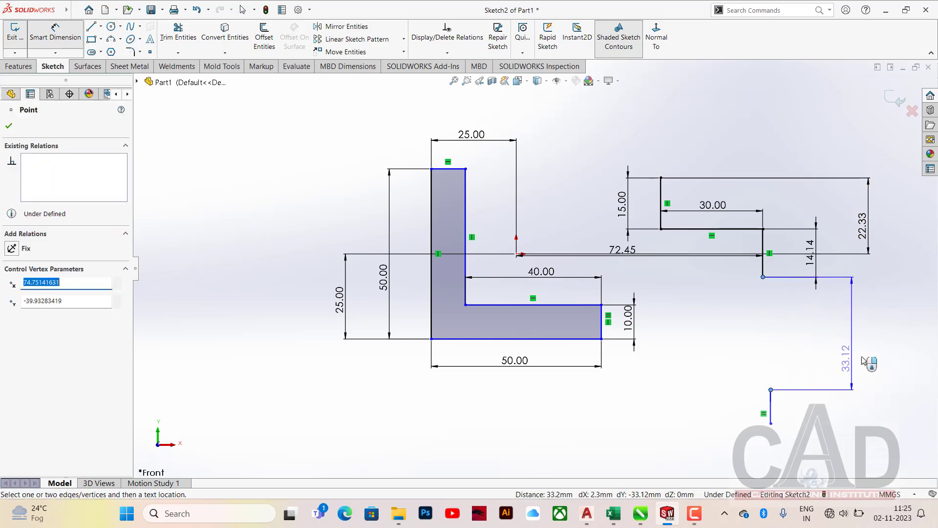
pyautogui.click(873, 368)
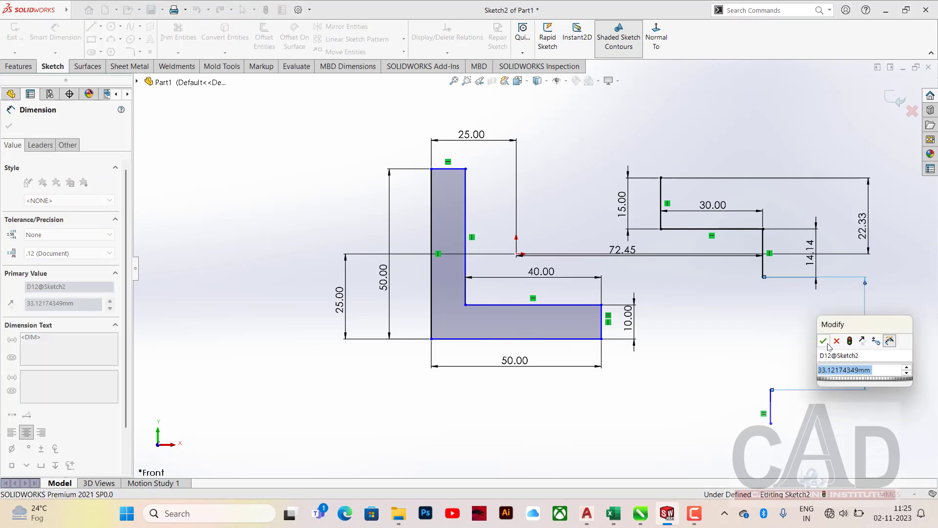
pyautogui.click(825, 341)
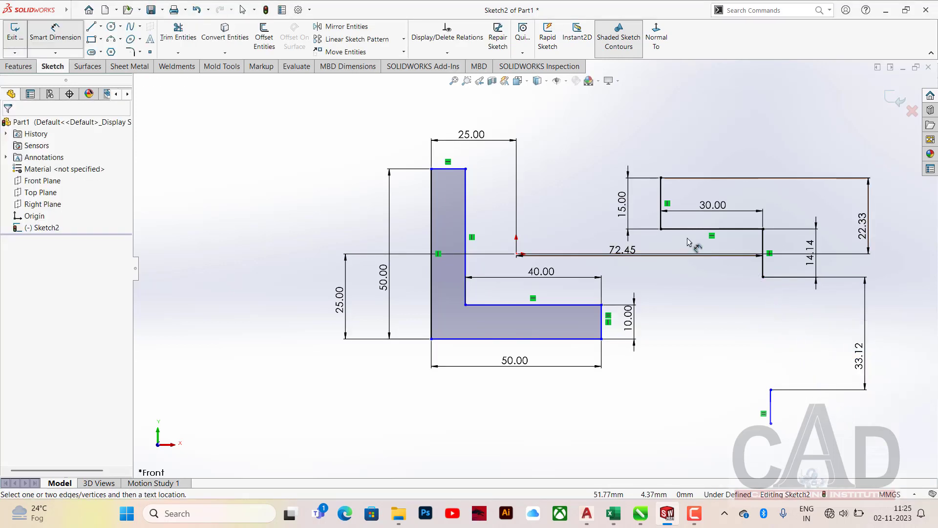
# Dimension the horizontal distance from the lower end of the chain's 15 mm line to the separate line, and leave the dimension tool.
pyautogui.click(662, 229)
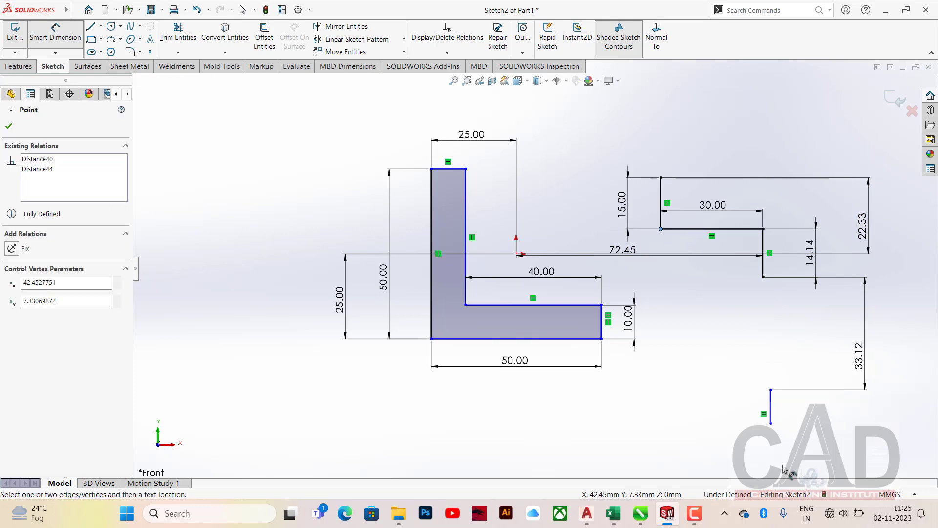
pyautogui.click(771, 413)
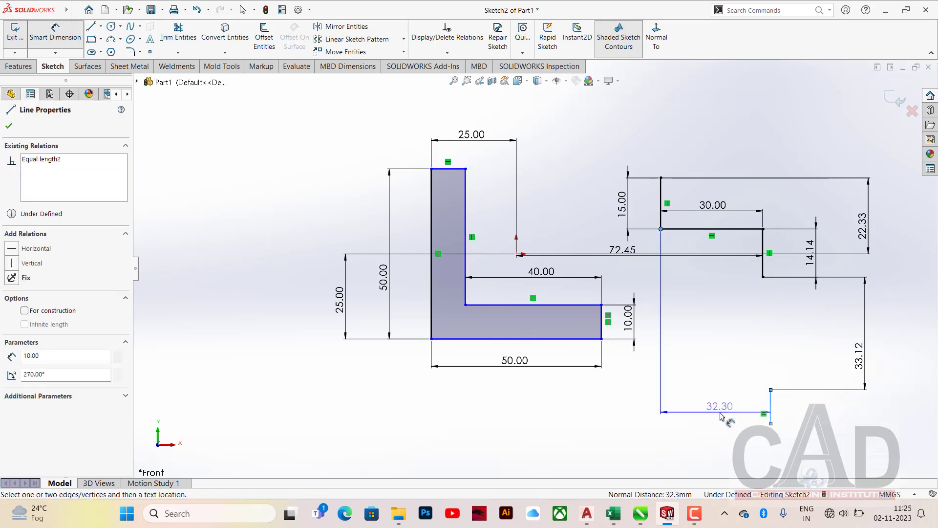
pyautogui.click(720, 422)
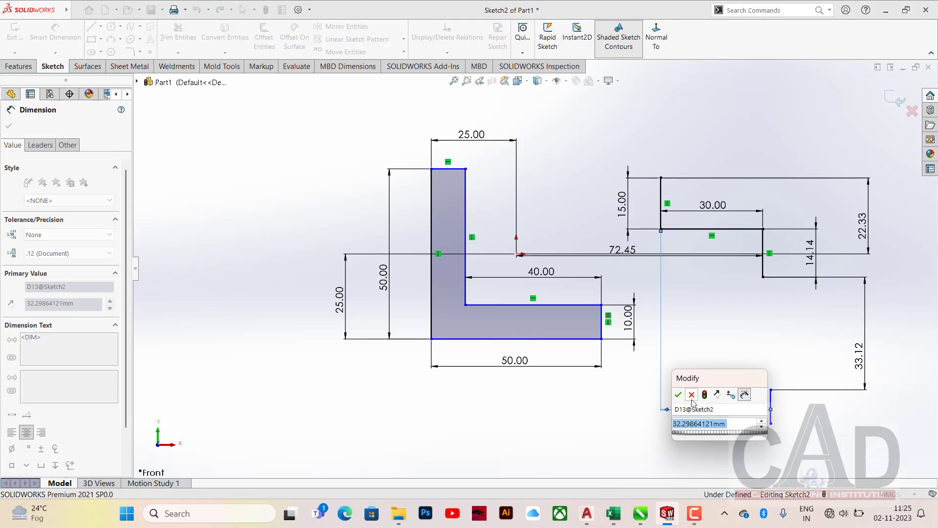
pyautogui.click(685, 398)
pyautogui.click(718, 362)
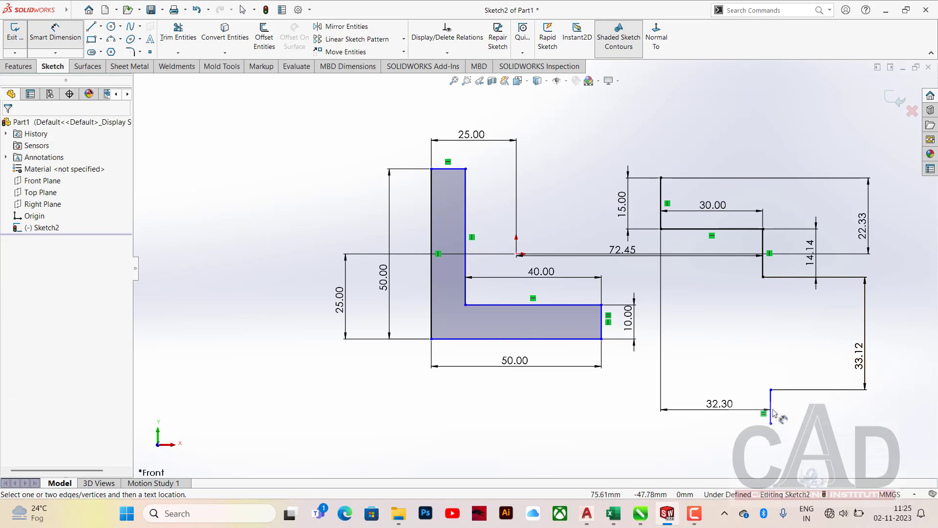
pyautogui.rightClick(729, 310)
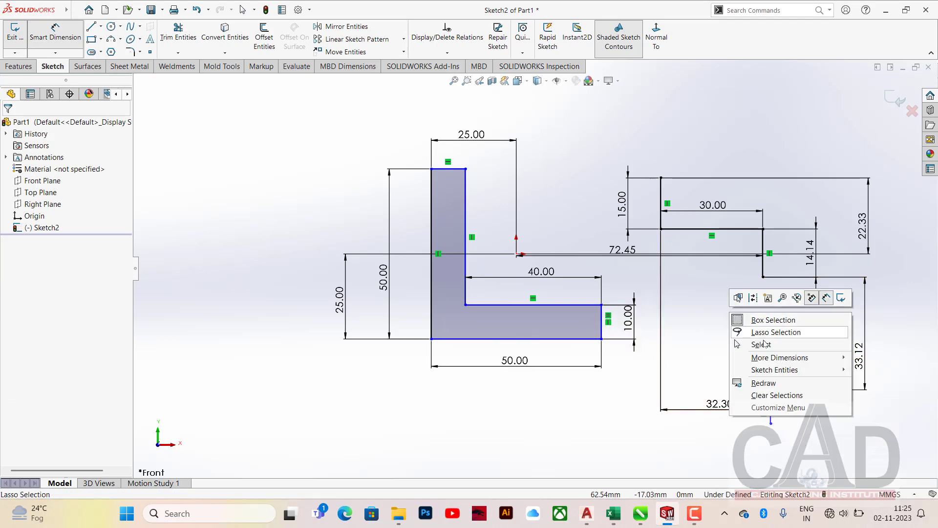
pyautogui.click(769, 345)
# Try a Collinear relation between the stepped chain's lower vertical line and the separate line, and delete that relation.
pyautogui.click(763, 273)
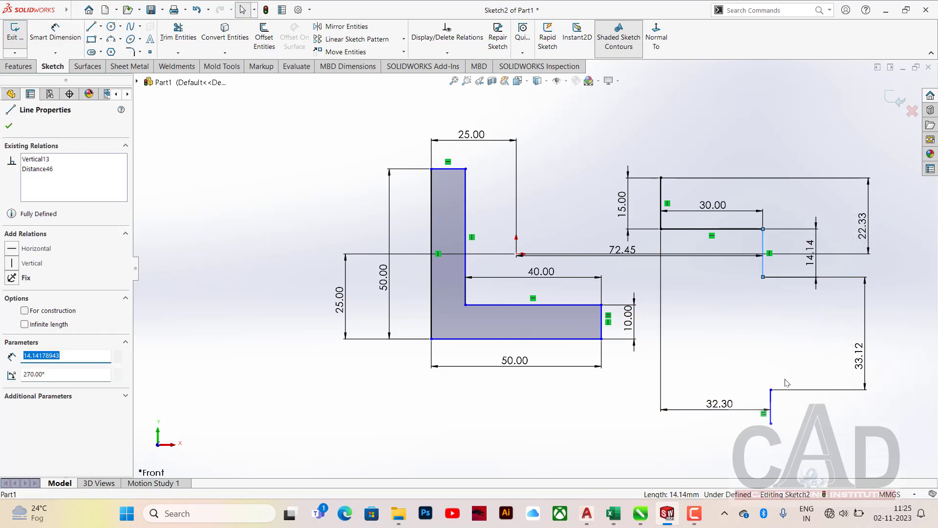
pyautogui.keyDown('ctrl'); pyautogui.click(771, 403); pyautogui.keyUp('ctrl')
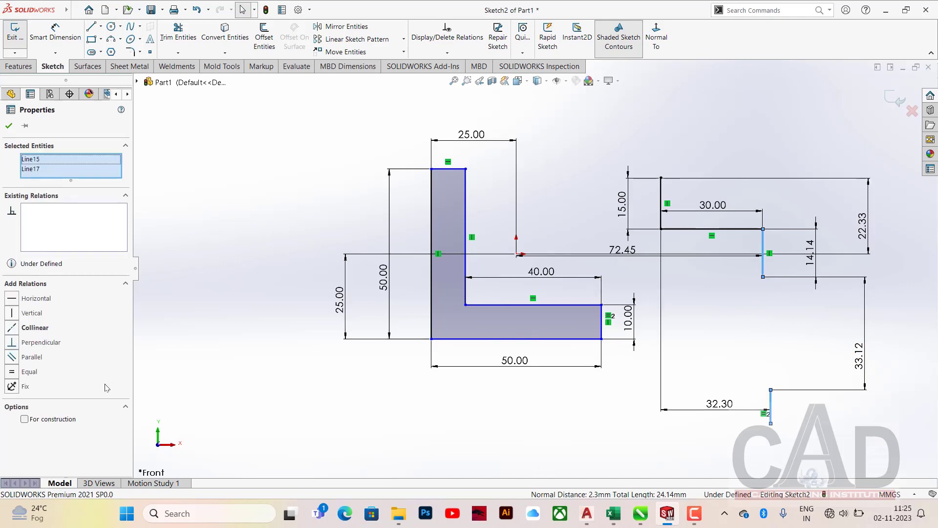
pyautogui.click(13, 327)
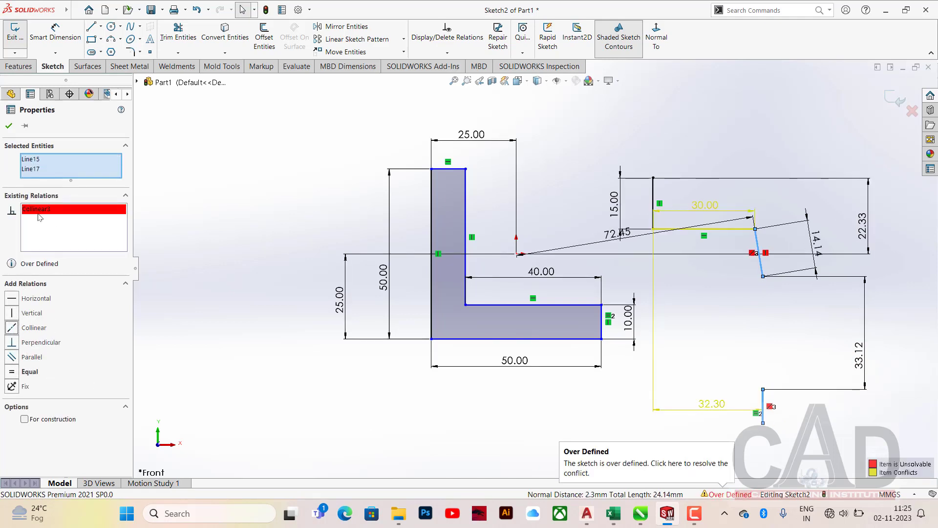
pyautogui.rightClick(35, 211)
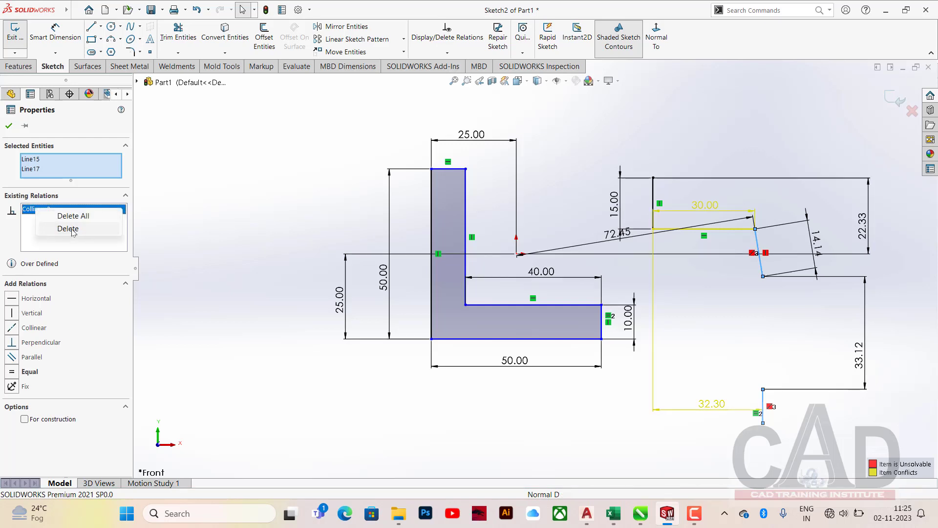
pyautogui.click(68, 227)
pyautogui.click(9, 126)
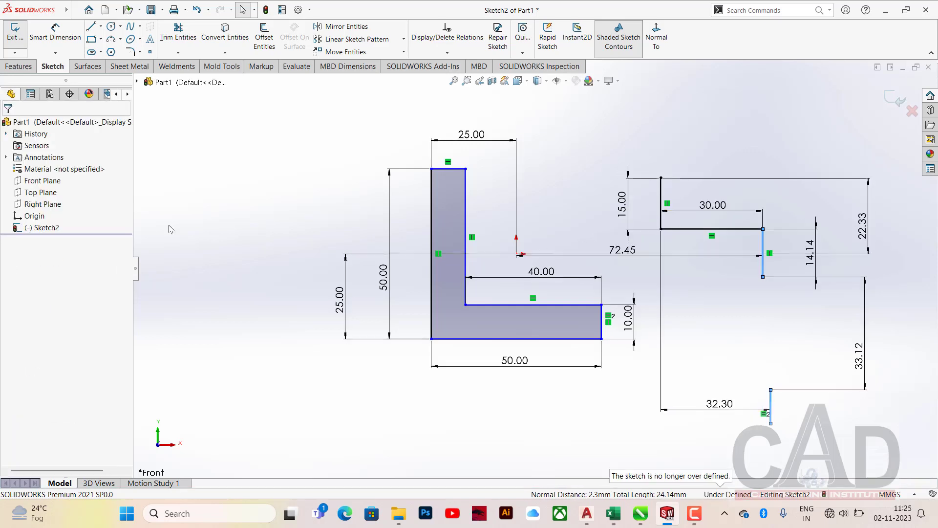
# Try again to make the separate line collinear with the stepped chain's lower vertical line.
pyautogui.click(717, 404)
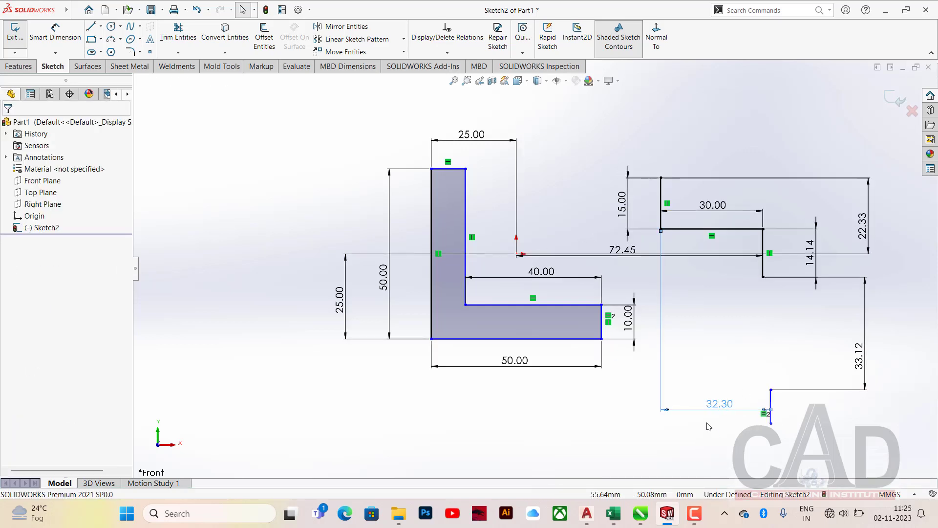
pyautogui.click(736, 341)
pyautogui.click(763, 264)
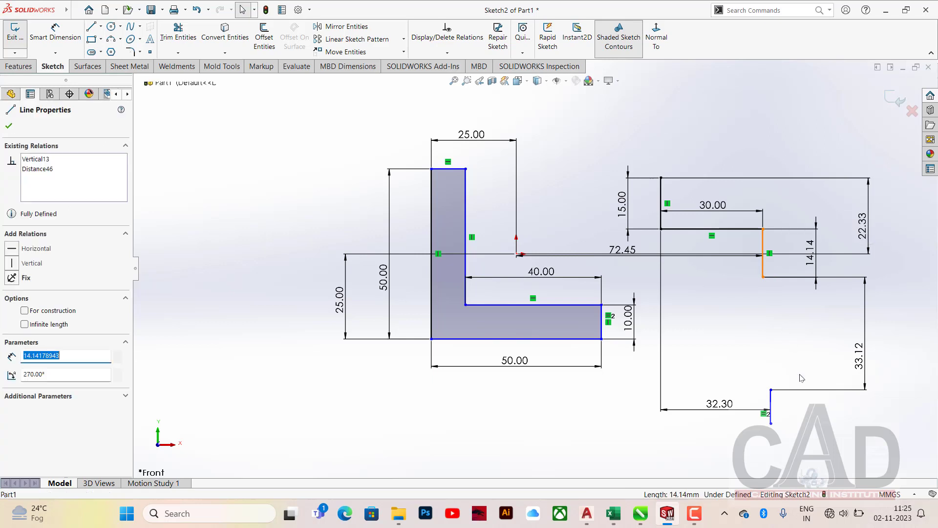
pyautogui.click(772, 404)
pyautogui.keyDown('ctrl'); pyautogui.click(771, 404); pyautogui.keyUp('ctrl')
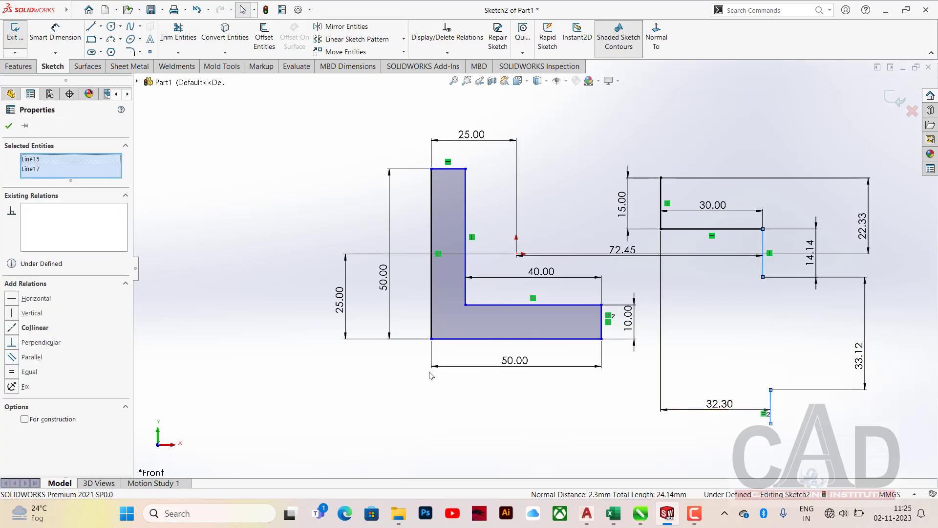
pyautogui.click(13, 328)
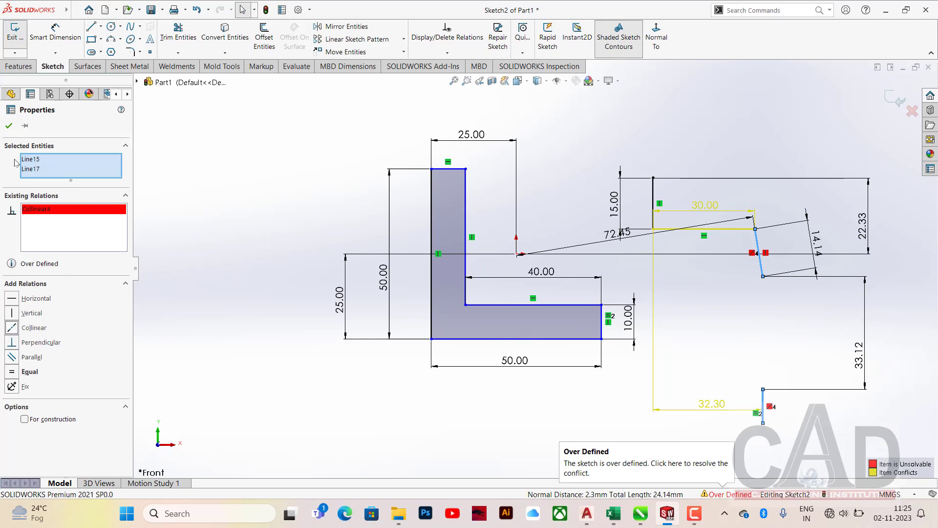
pyautogui.click(257, 237)
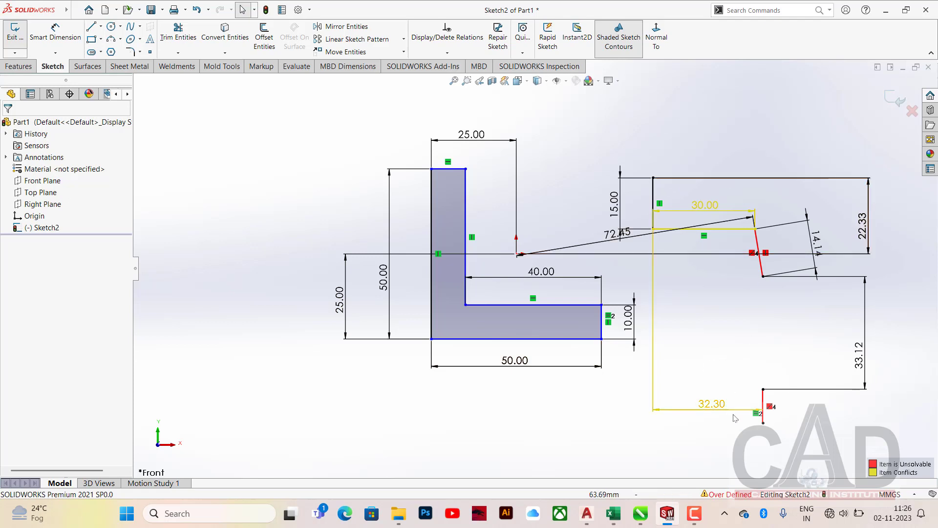
# Undo the Collinear relation attempts between the chain's lower vertical line and the separate line.
pyautogui.hotkey('ctrl', 'z')
pyautogui.hotkey('ctrl', 'z')
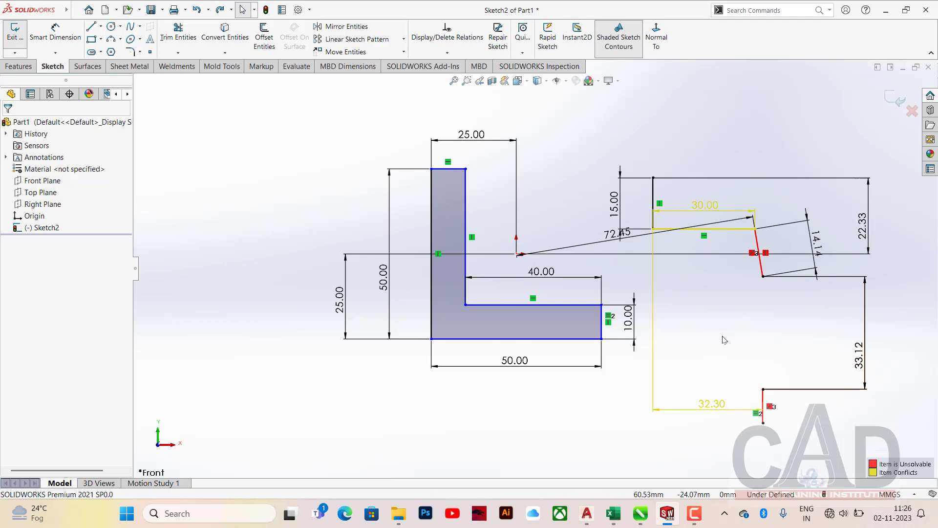
pyautogui.hotkey('ctrl', 'z')
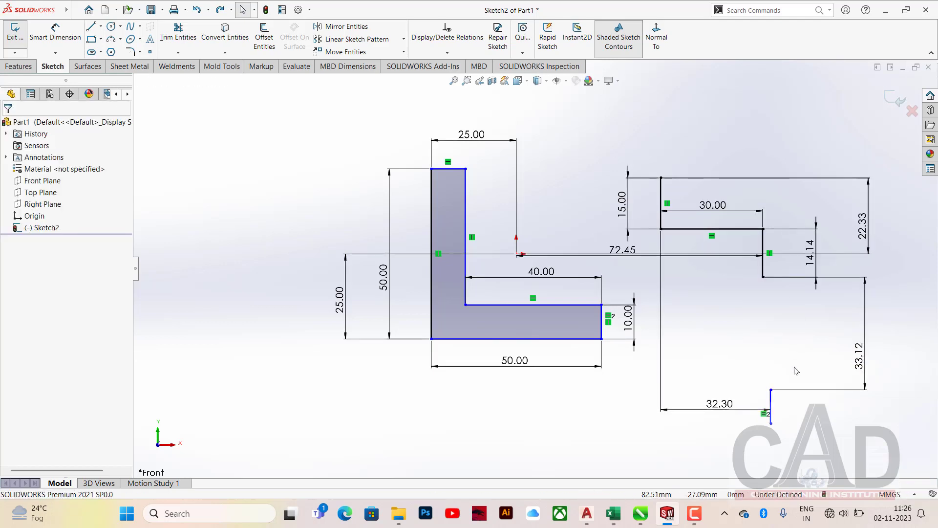
# Tilt the separate line by moving its upper end point sideways, and add a Vertical relation to the line.
pyautogui.click(770, 390)
pyautogui.moveTo(769, 335); pyautogui.dragTo(791, 339)
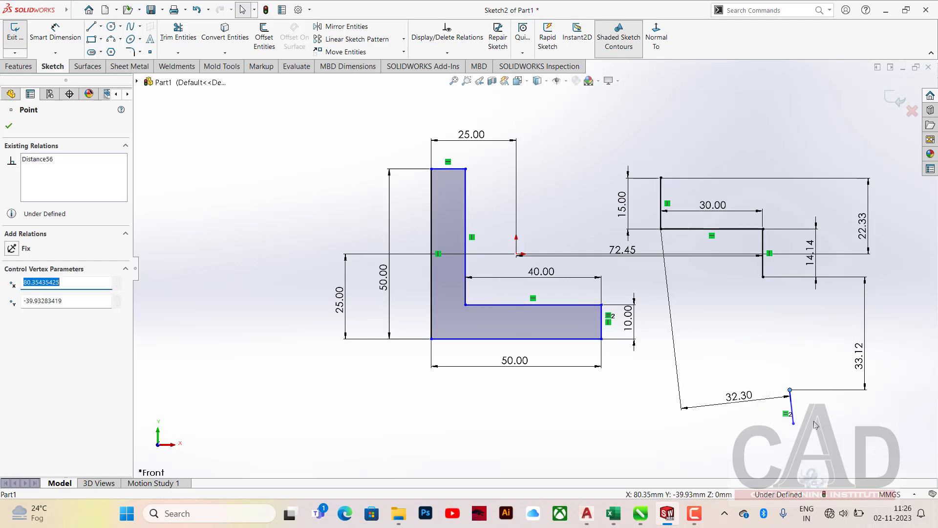
pyautogui.click(792, 408)
pyautogui.click(825, 366)
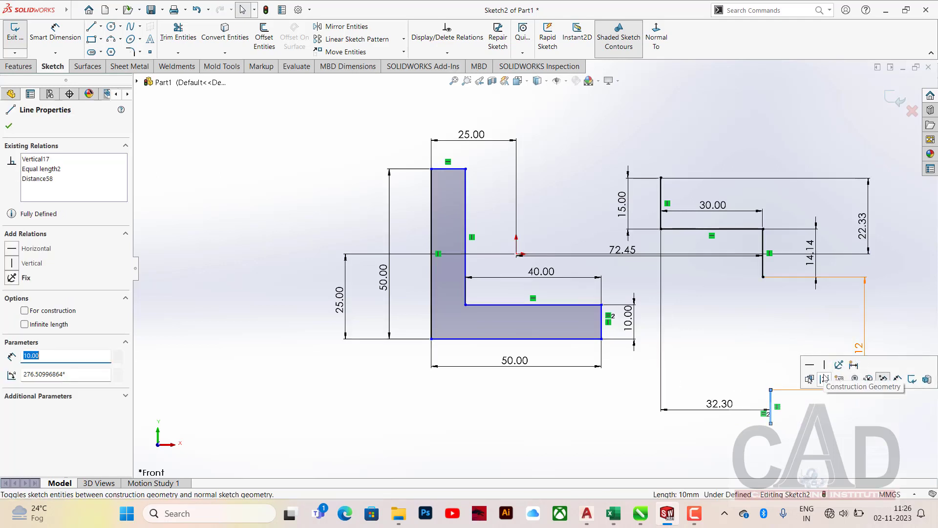
pyautogui.click(756, 376)
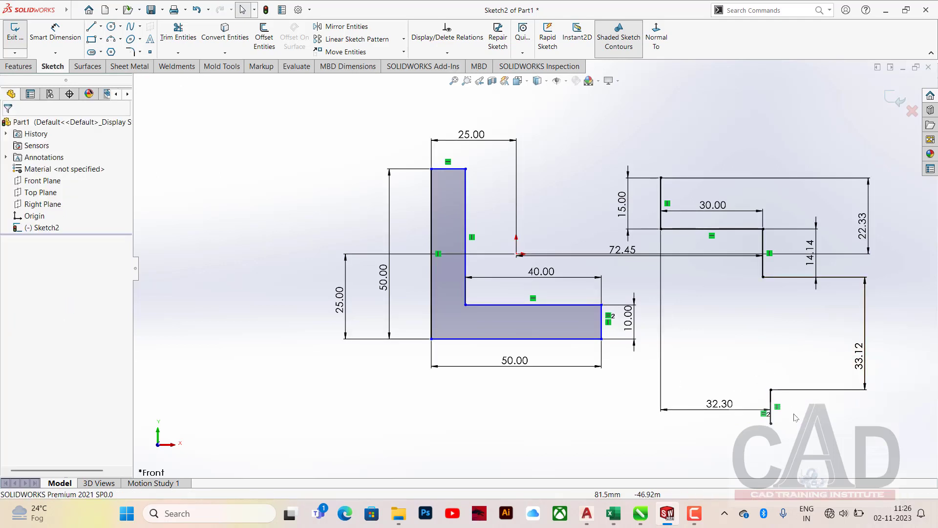
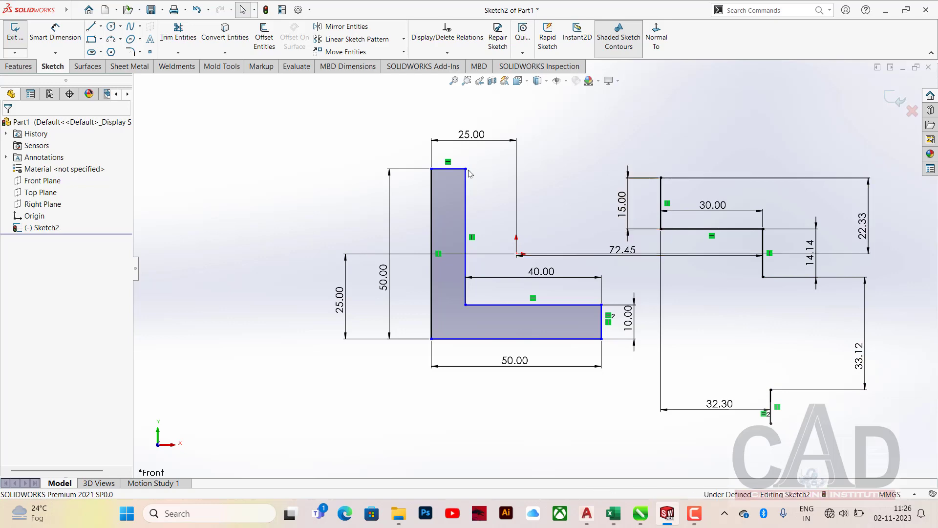
# Examine the L-profile and the stepped chain at different magnifications by zooming repeatedly out and in.
pyautogui.scroll(3, 535, 268)
pyautogui.scroll(2, 447, 263)
pyautogui.scroll(-3, 635, 280)
pyautogui.scroll(4, 538, 264)
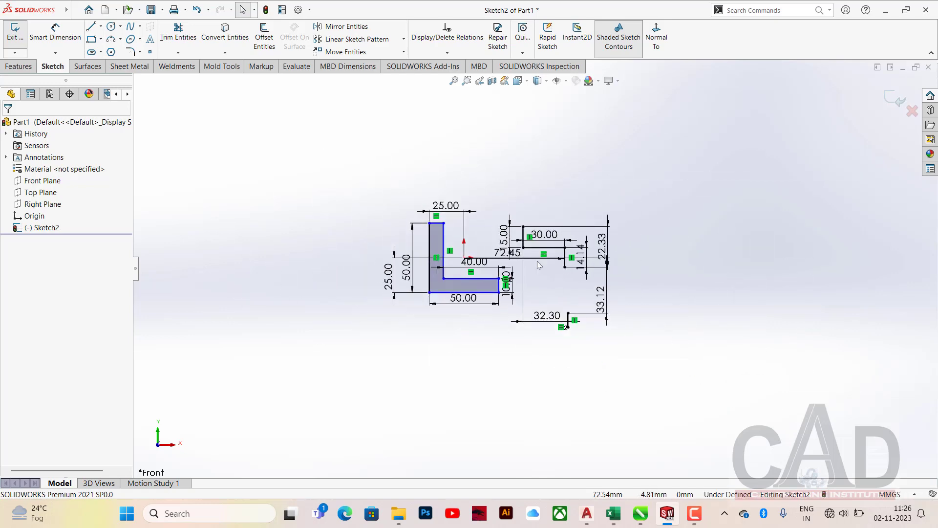
pyautogui.scroll(-6, 493, 243)
pyautogui.scroll(5, 495, 240)
pyautogui.scroll(-5, 509, 294)
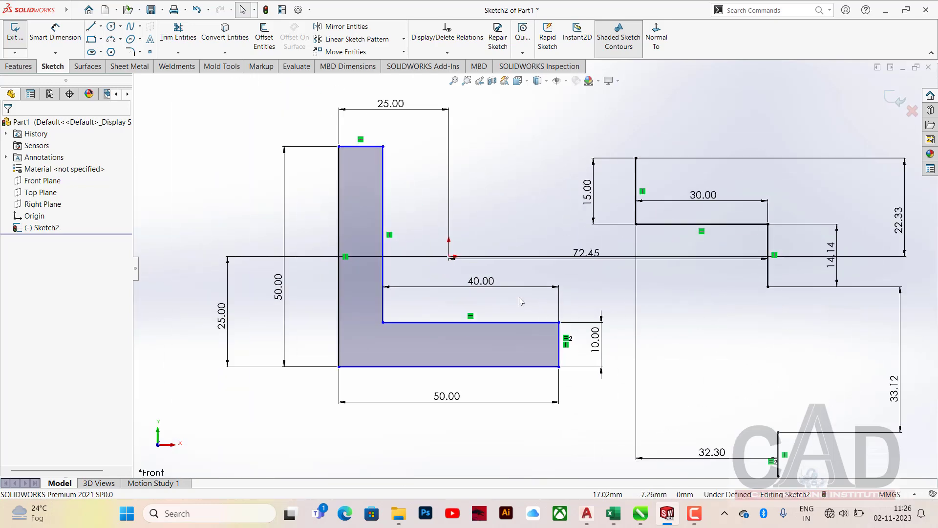
pyautogui.scroll(4, 519, 295)
pyautogui.scroll(-5, 519, 295)
pyautogui.scroll(5, 527, 269)
pyautogui.scroll(-5, 536, 242)
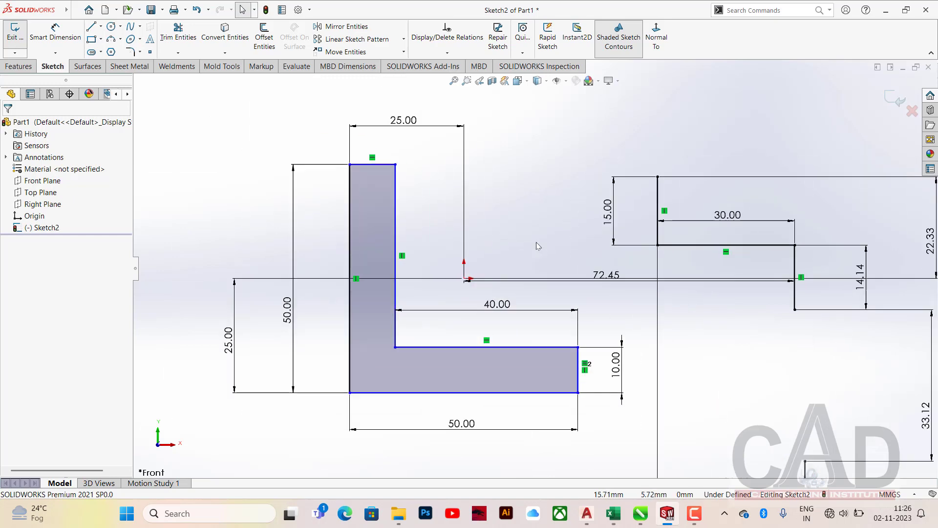
pyautogui.scroll(5, 536, 242)
pyautogui.scroll(-4, 536, 242)
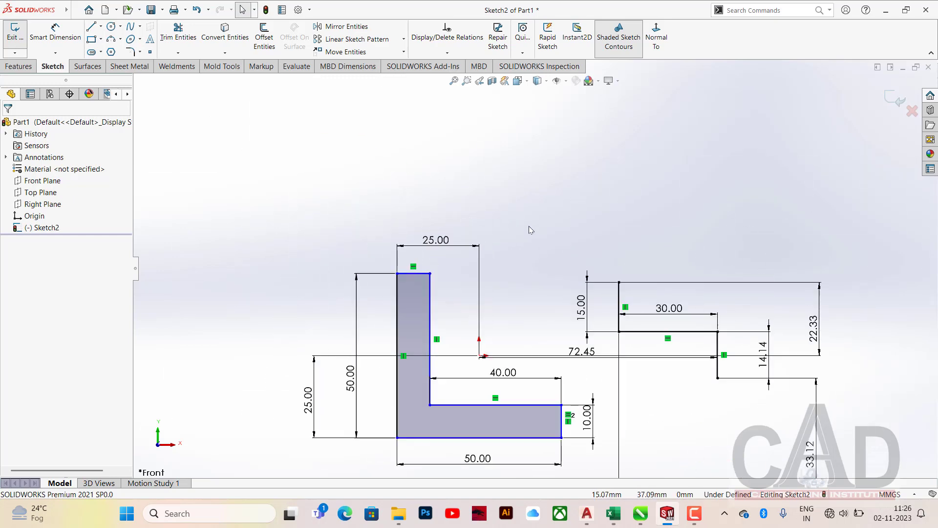
pyautogui.scroll(5, 538, 254)
# Rotate the sketch in 3D to view it obliquely, and restore the Front view after each rotation.
pyautogui.moveTo(565, 292)
pyautogui.mouseDown(button='middle')
pyautogui.moveTo(565, 189)
pyautogui.moveTo(609, 169)
pyautogui.mouseUp(button='middle')
pyautogui.scroll(-4, 549, 339)
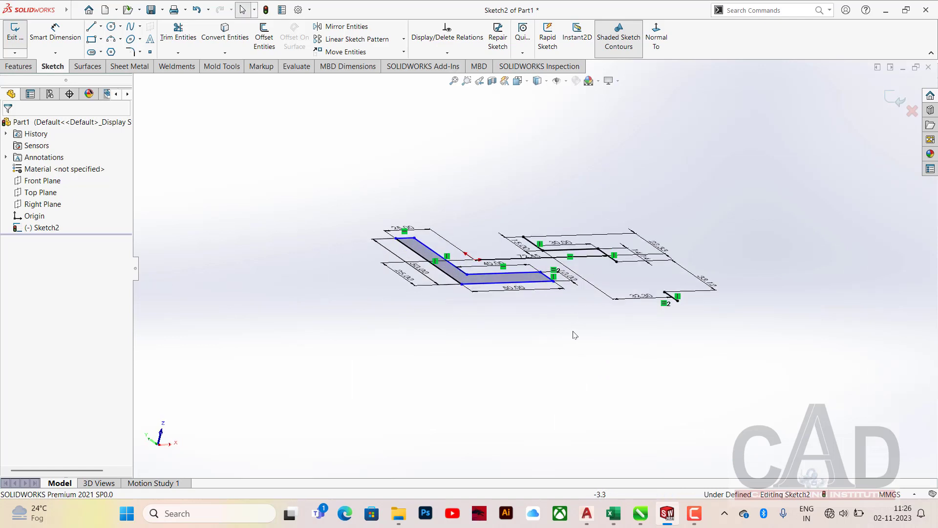
pyautogui.moveTo(573, 335); pyautogui.dragTo(562, 360, button='middle')
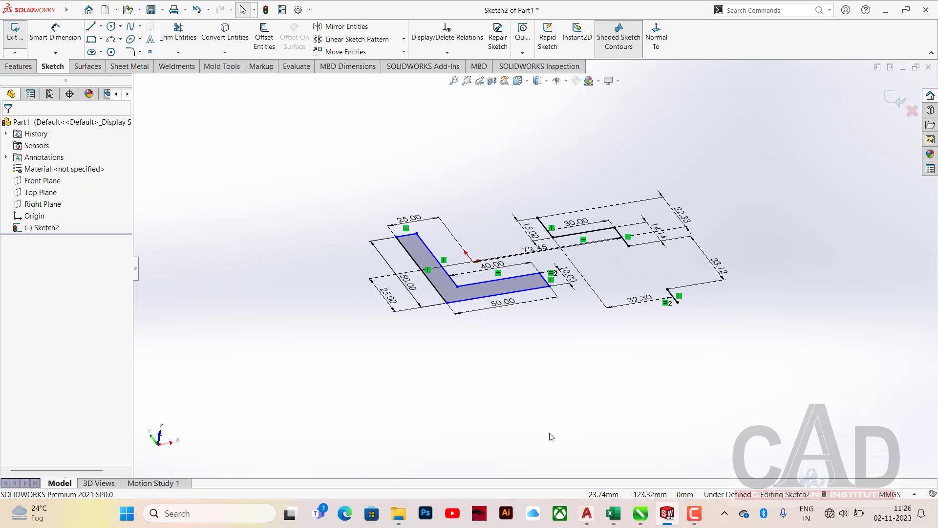
pyautogui.hotkey('ctrl', '1')
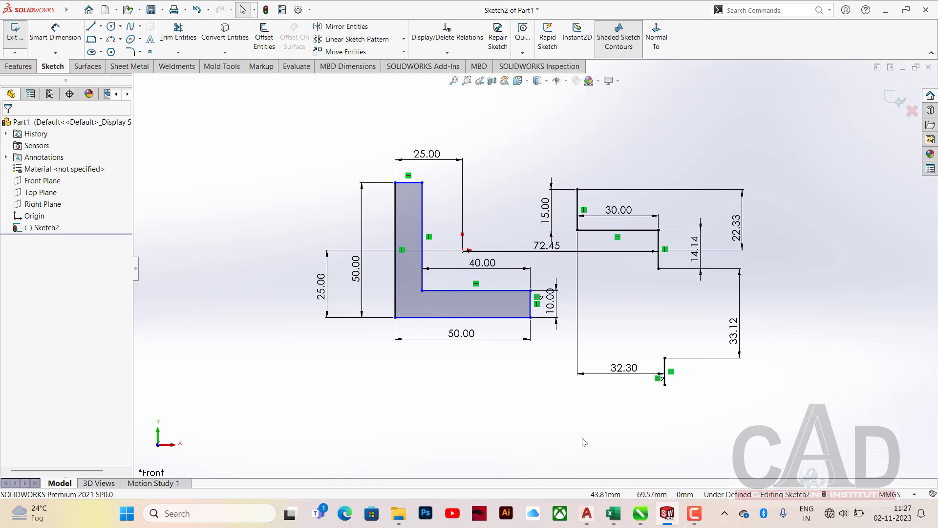
pyautogui.moveTo(580, 407); pyautogui.dragTo(802, 443, button='middle')
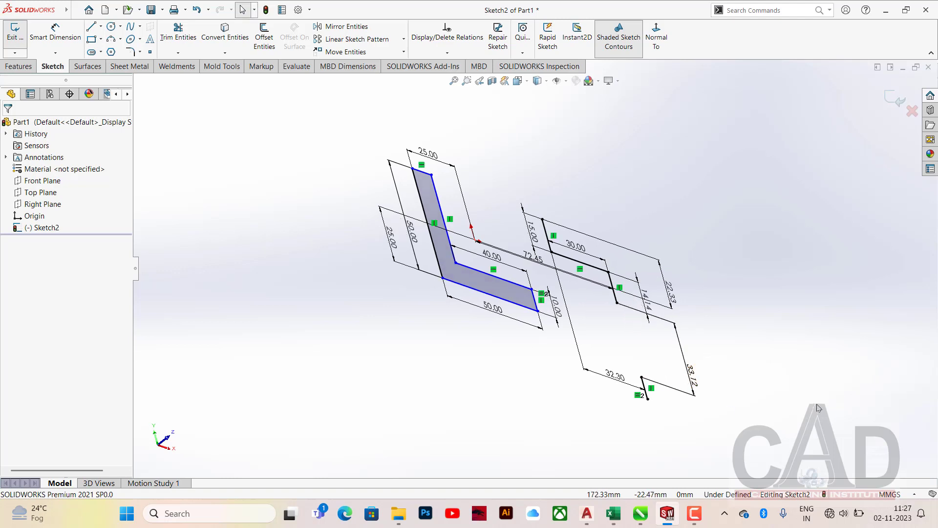
pyautogui.hotkey('ctrl', '1')
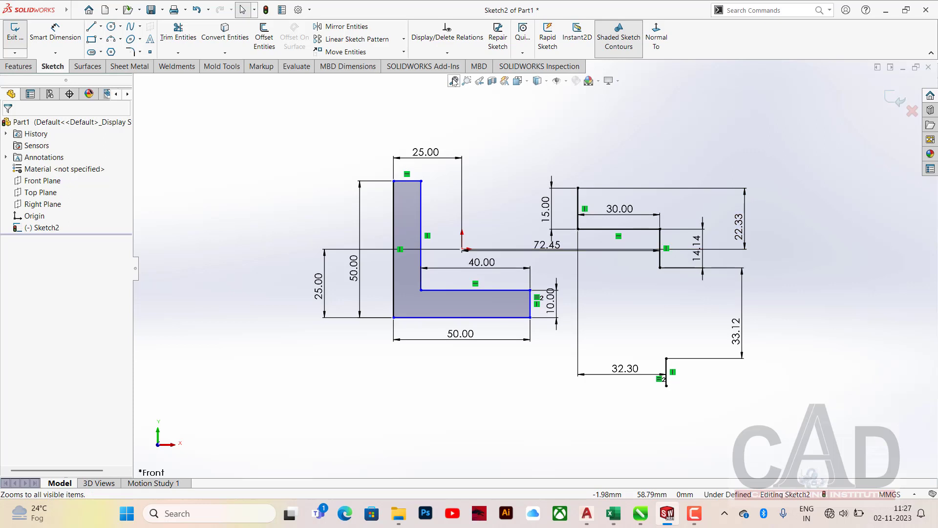
# Zoom in on the L-profile and far out from the sketch, fitting the whole sketch to the view each time.
pyautogui.scroll(-4, 568, 283)
pyautogui.scroll(-5, 459, 290)
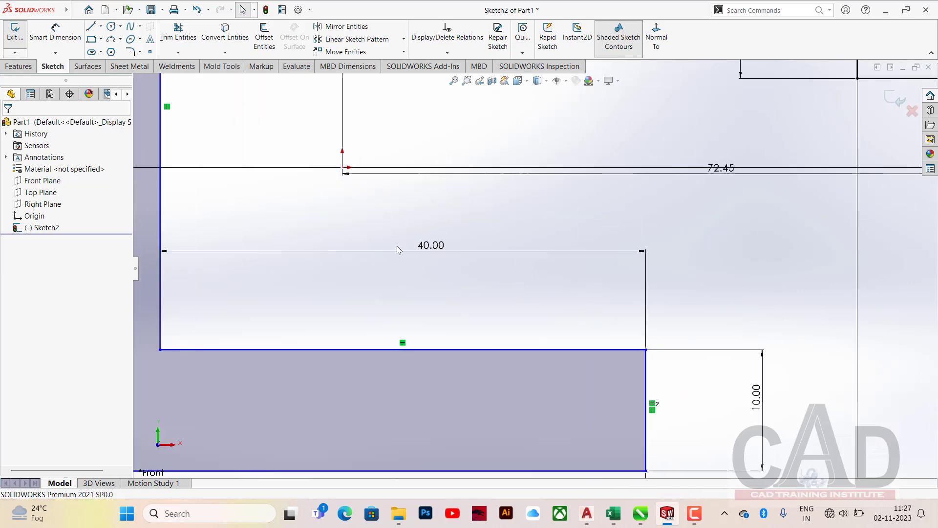
pyautogui.click(454, 81)
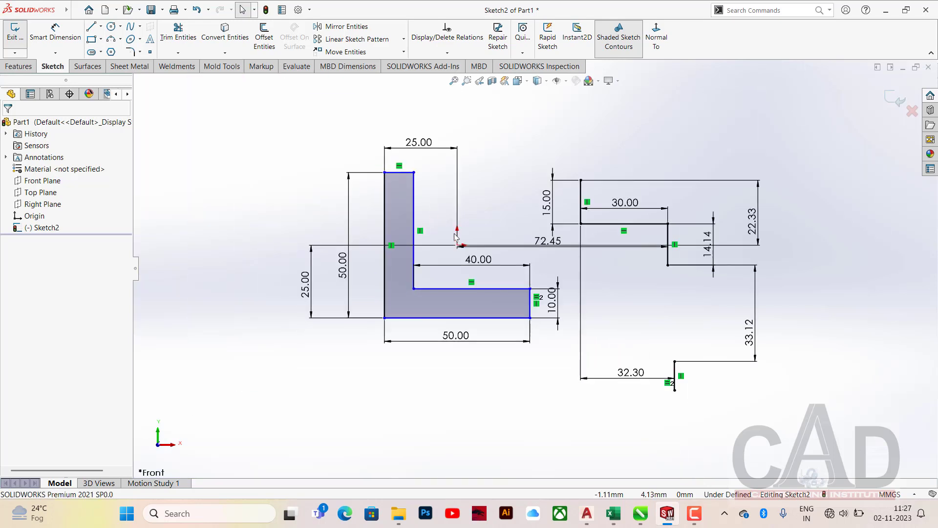
pyautogui.scroll(10, 473, 301)
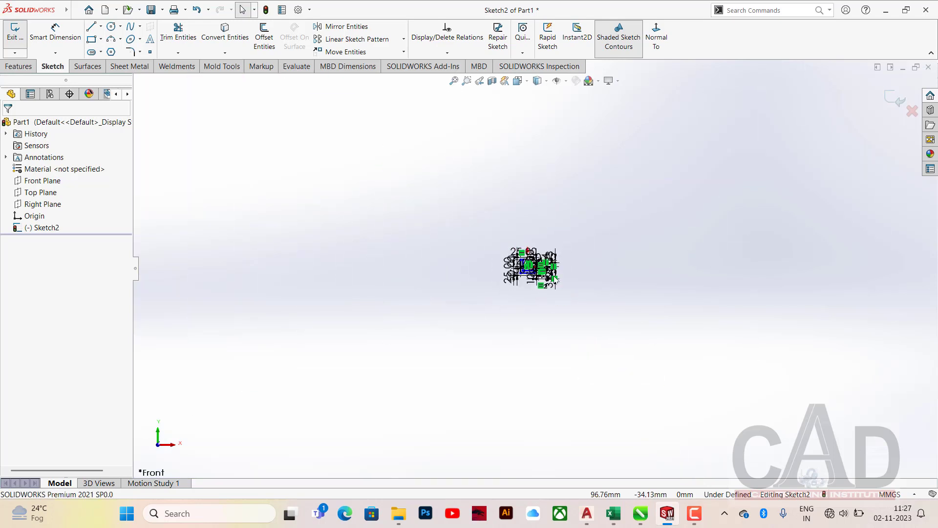
pyautogui.press('f')
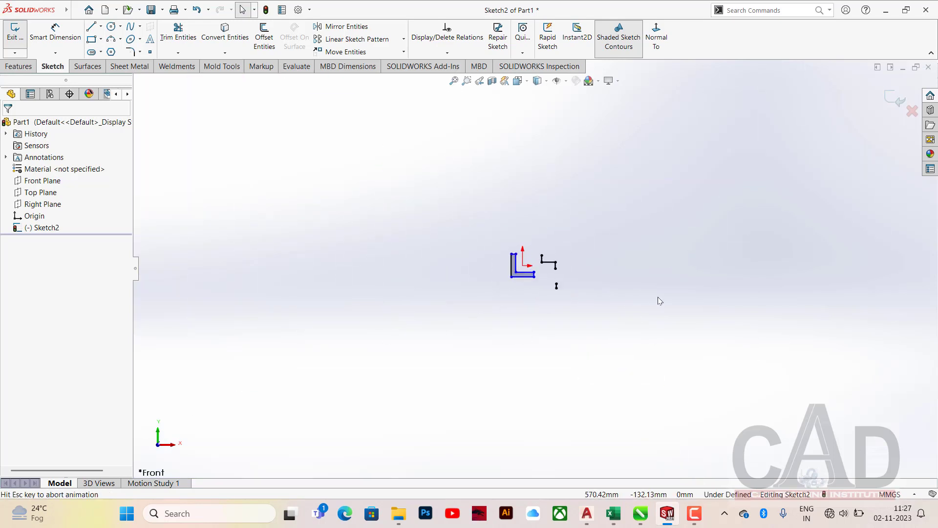
pyautogui.scroll(-1, 528, 256)
pyautogui.scroll(-5, 528, 258)
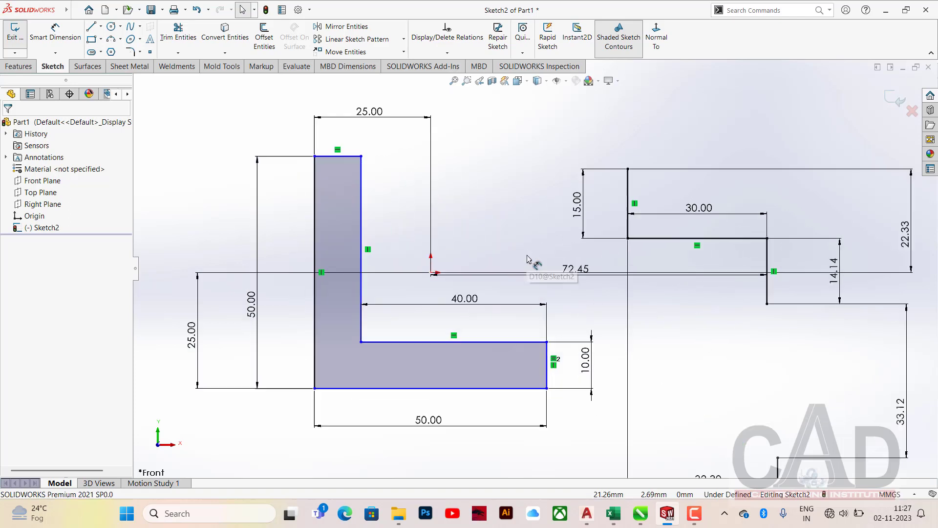
# Delete the L-profile, the stepped chain and the separate line from the sketch together with all their dimensions.
pyautogui.scroll(3, 530, 259)
pyautogui.scroll(-2, 530, 259)
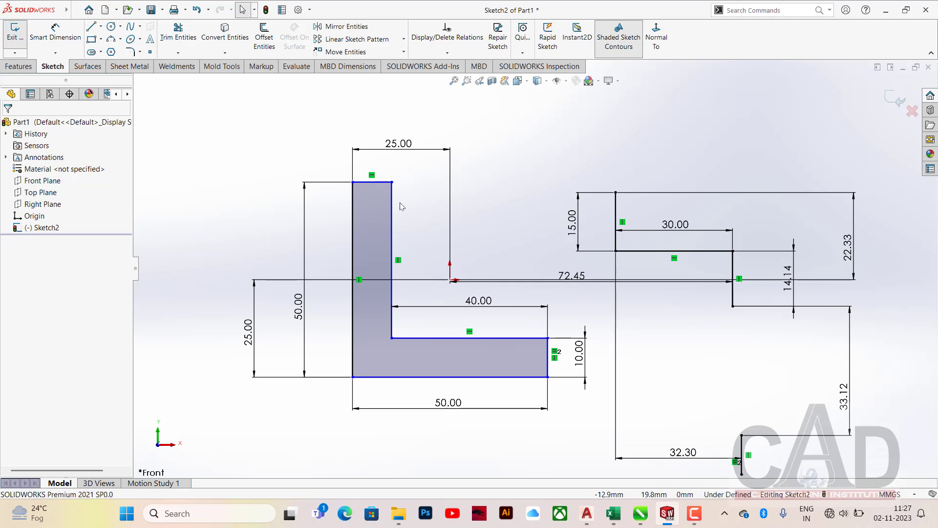
pyautogui.scroll(3, 533, 267)
pyautogui.moveTo(757, 165)
pyautogui.mouseDown()
pyautogui.moveTo(689, 328)
pyautogui.moveTo(414, 405)
pyautogui.moveTo(351, 399)
pyautogui.mouseUp()
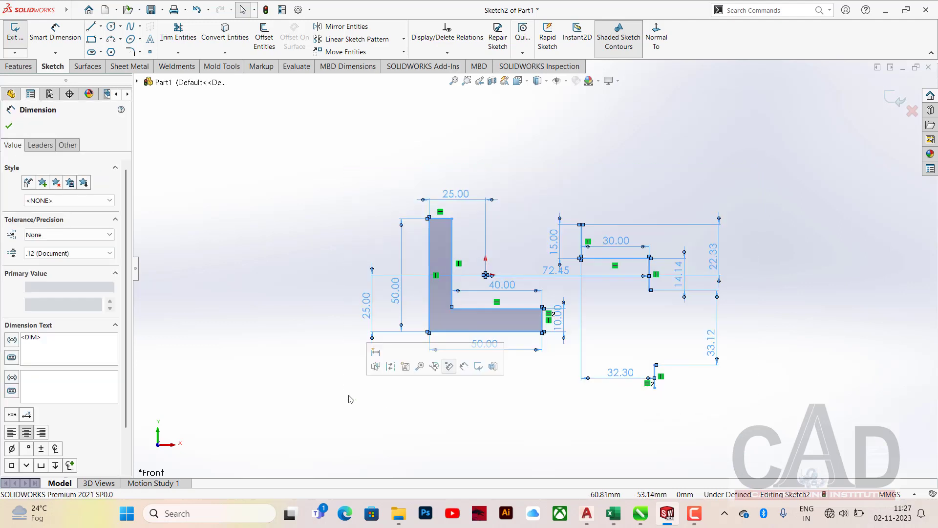
pyautogui.press('Delete')
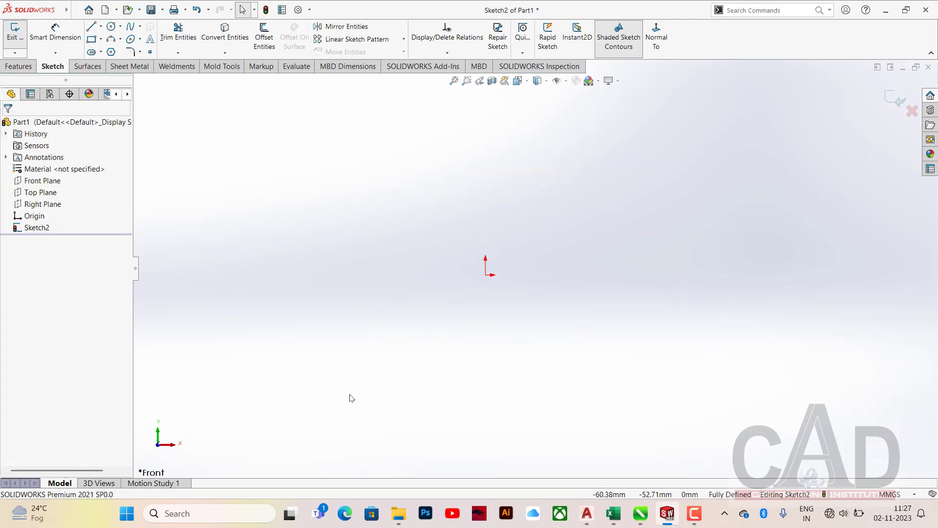
# Sketch a center rectangle about 114 mm wide and 52 mm high, centred on the origin.
pyautogui.click(93, 39)
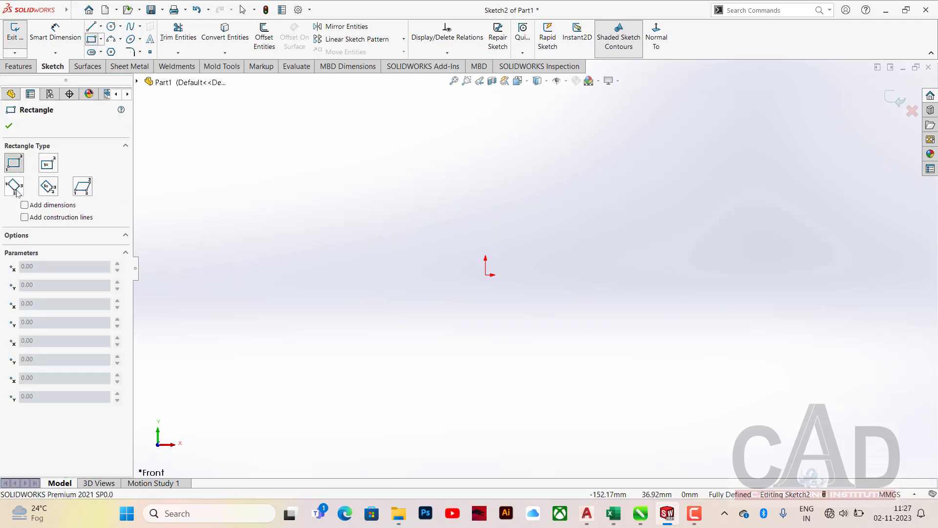
pyautogui.click(48, 165)
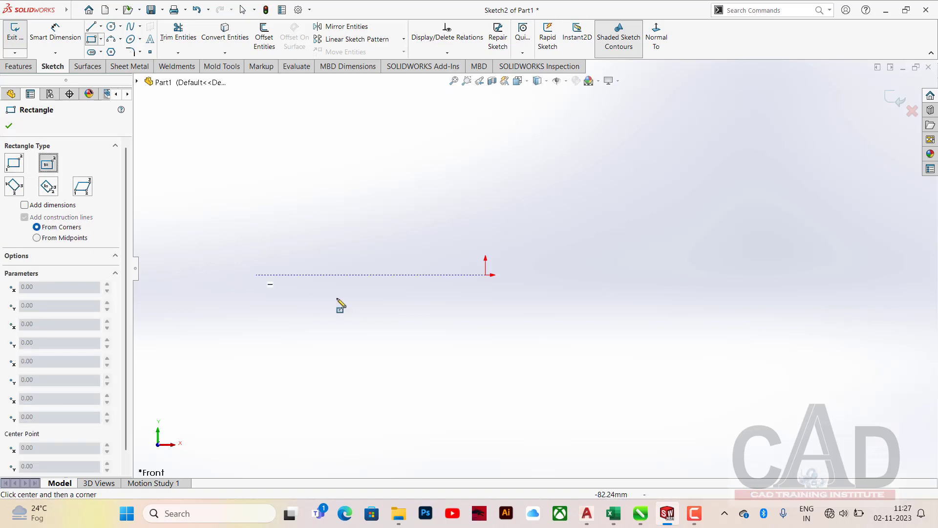
pyautogui.click(485, 275)
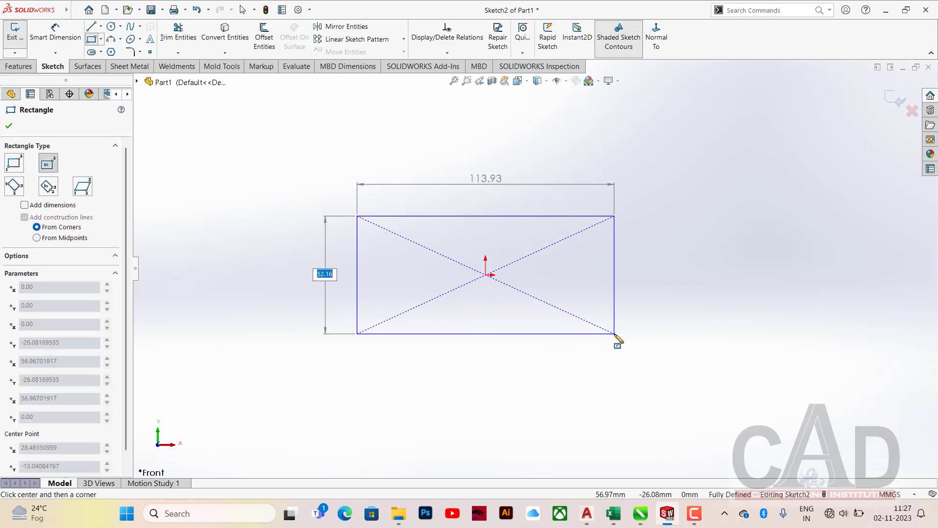
pyautogui.click(617, 338)
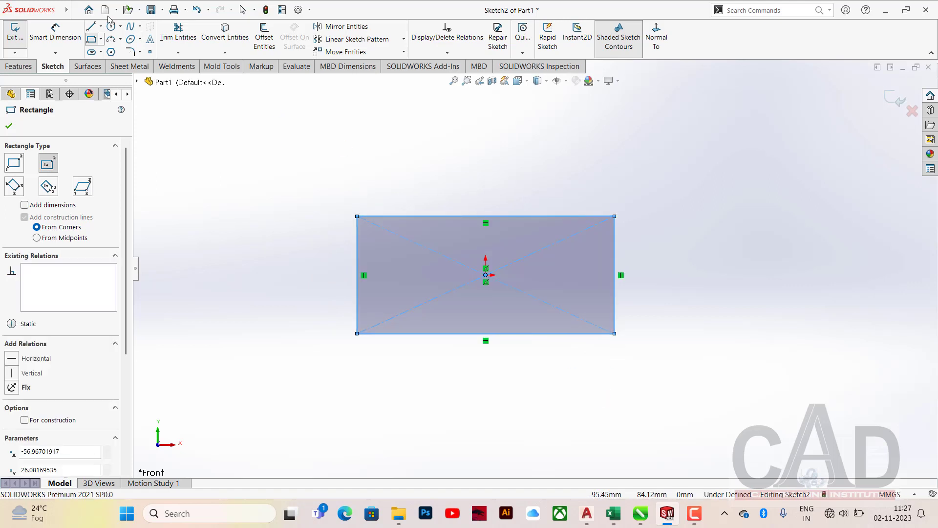
# Dimension the rectangle's top edge to 120 mm and its right edge to 80 mm.
pyautogui.click(56, 33)
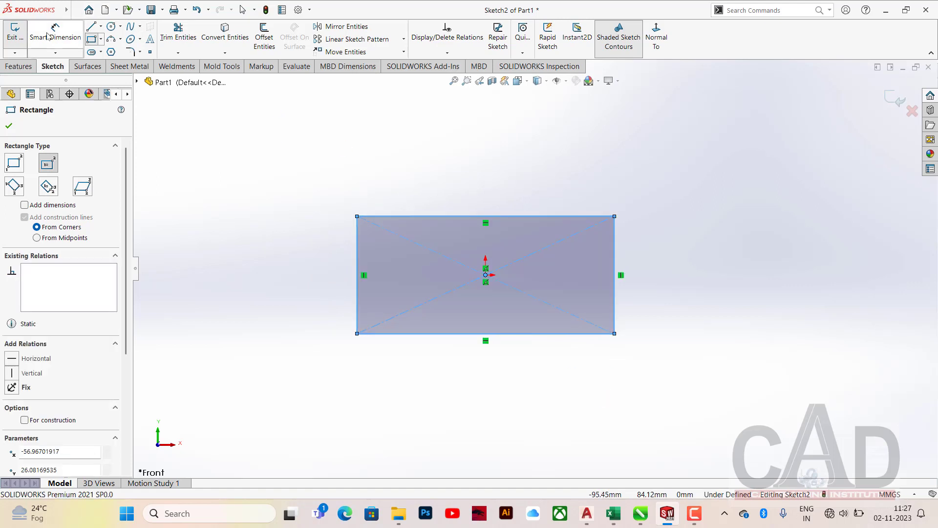
pyautogui.click(419, 216)
pyautogui.click(421, 185)
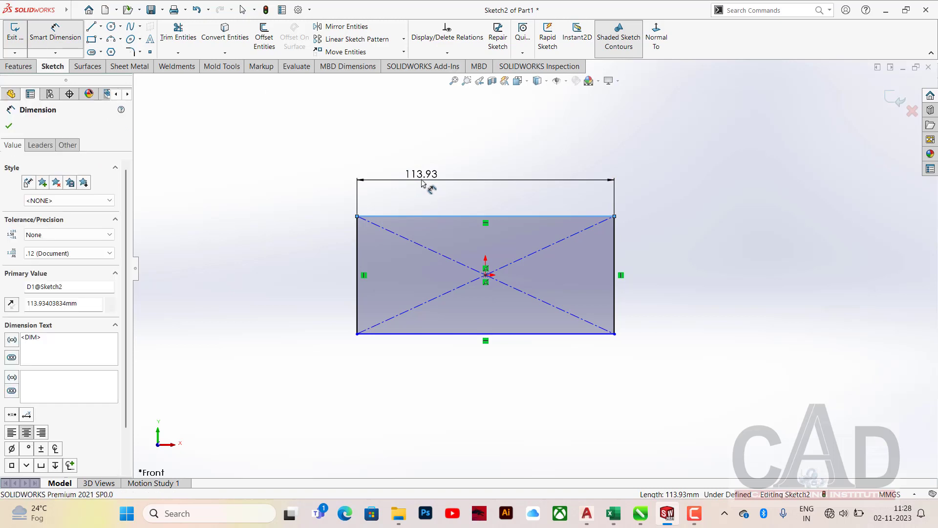
pyautogui.write('120')
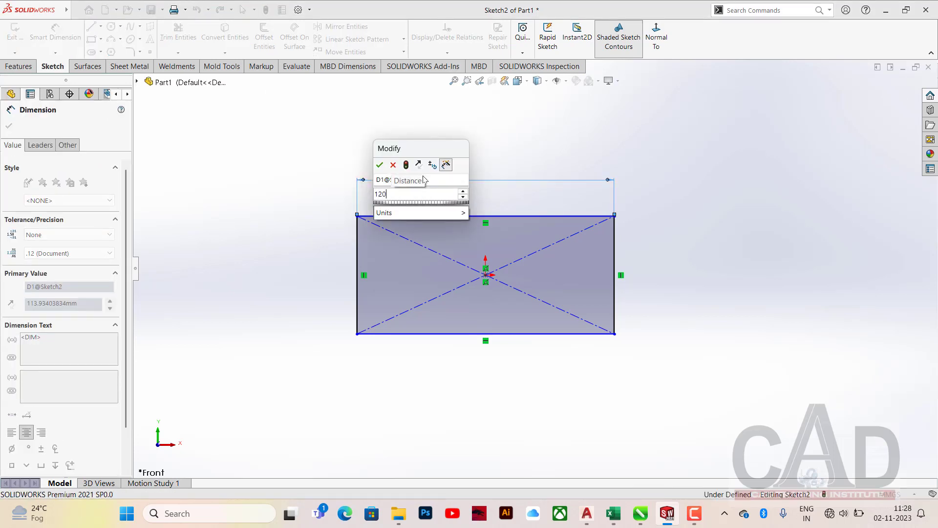
pyautogui.press('Return')
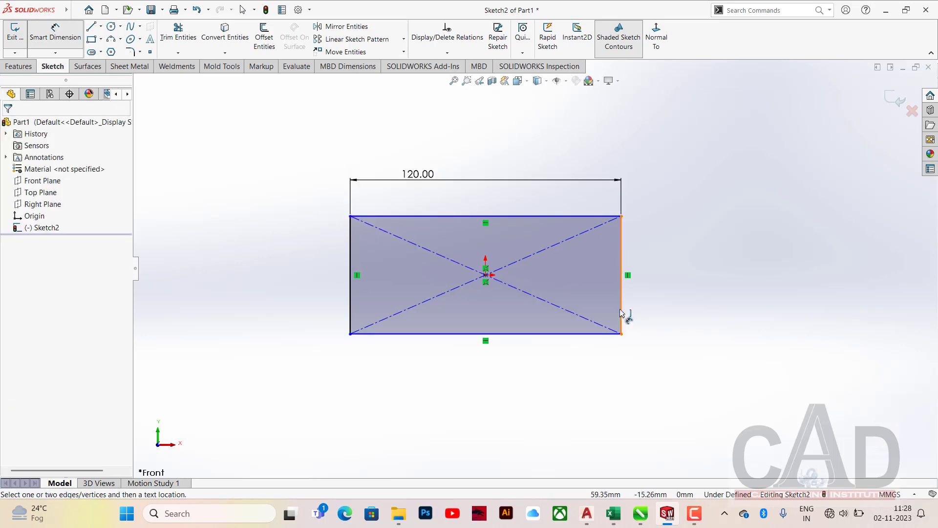
pyautogui.click(622, 313)
pyautogui.click(696, 308)
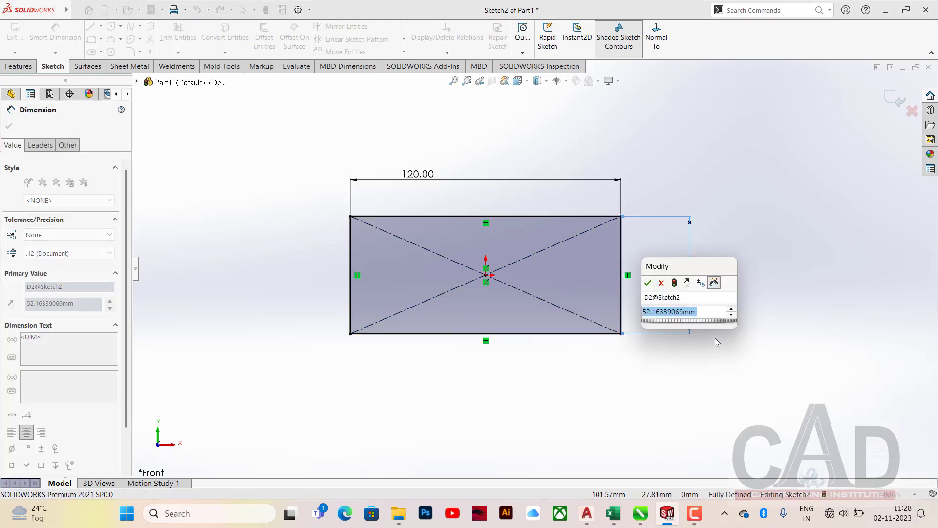
pyautogui.write('80')
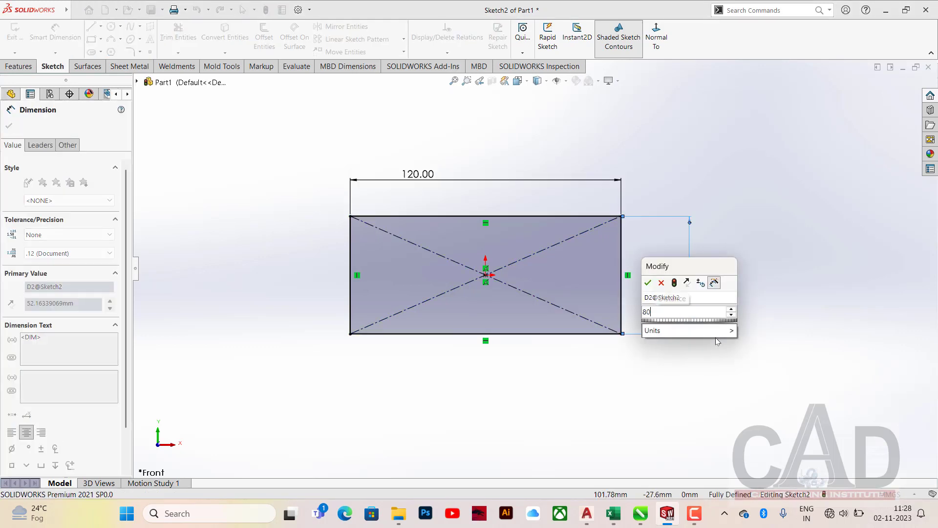
pyautogui.press('Return')
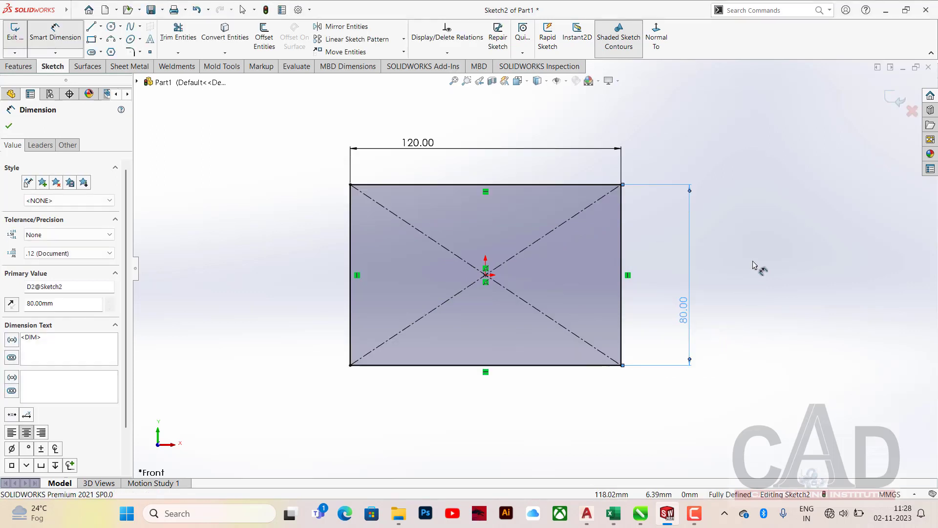
# Round the two upper corners of the rectangle with 30 mm sketch fillets.
pyautogui.click(140, 52)
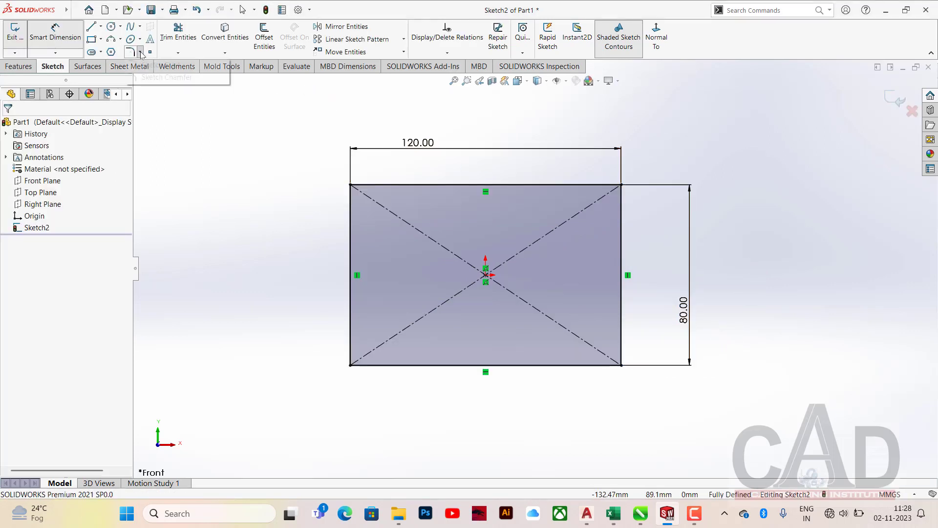
pyautogui.click(157, 65)
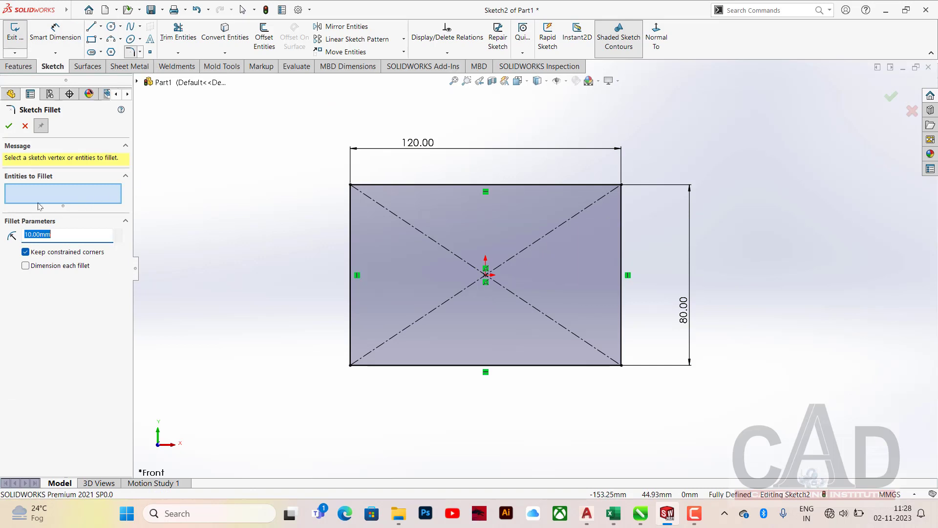
pyautogui.click(118, 234)
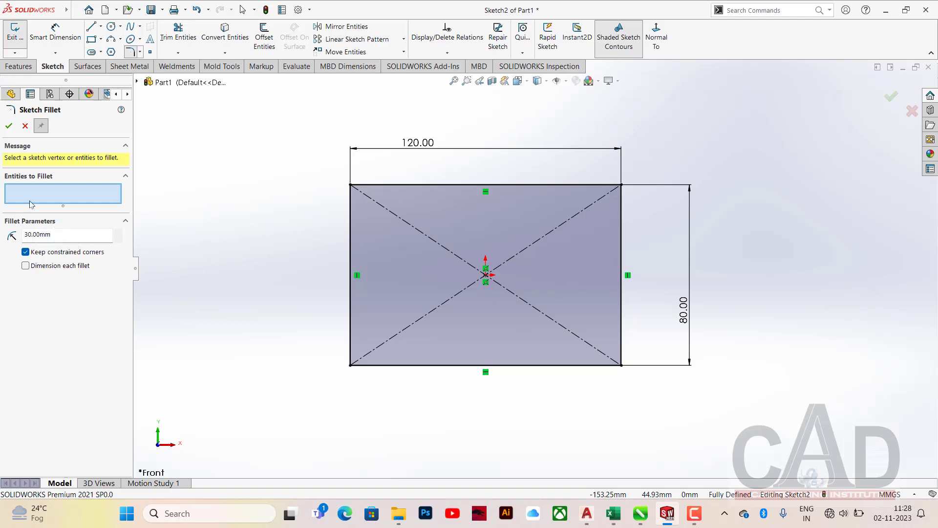
pyautogui.click(351, 198)
pyautogui.click(384, 186)
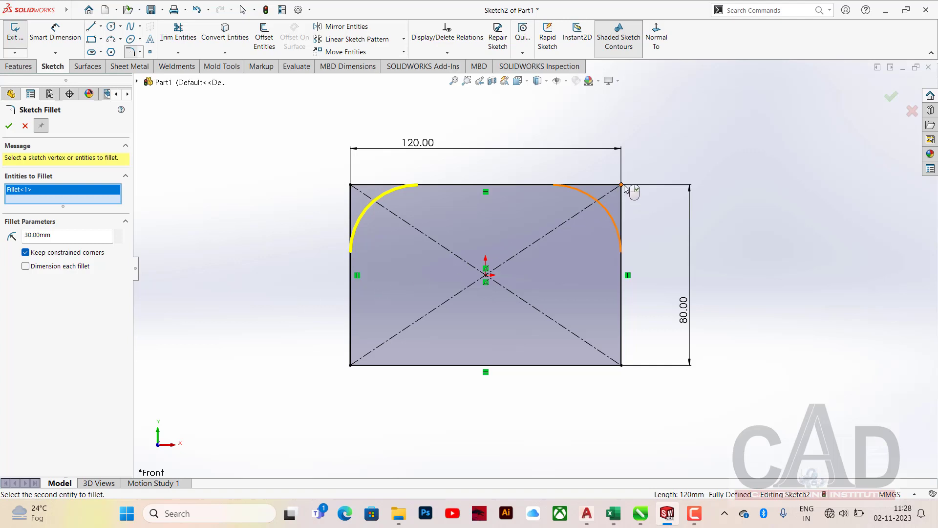
pyautogui.click(621, 184)
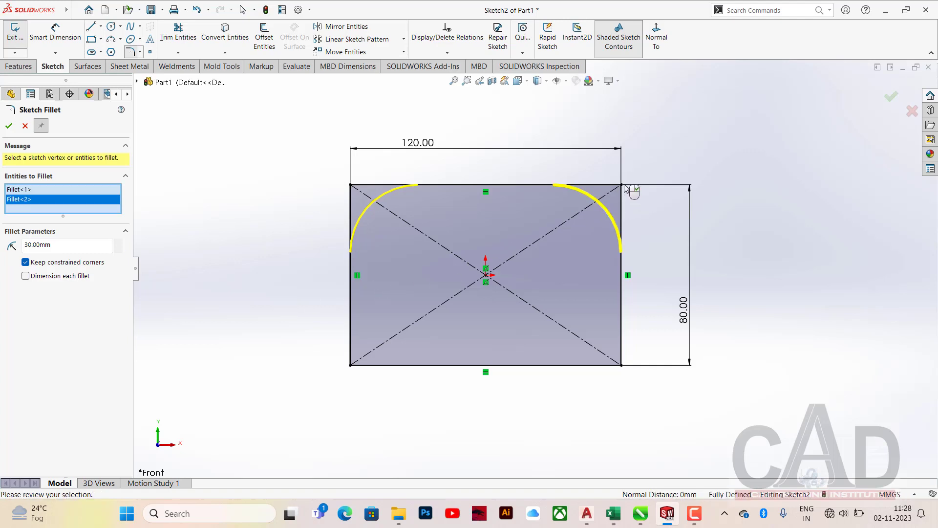
pyautogui.click(9, 127)
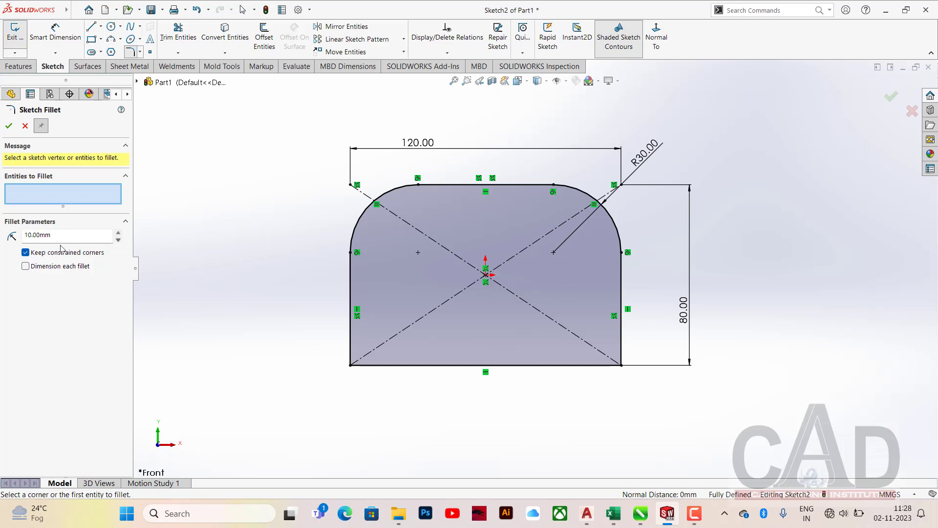
# Round the two lower corners of the rectangle with 10 mm sketch fillets and finish the Sketch Fillet command.
pyautogui.click(352, 366)
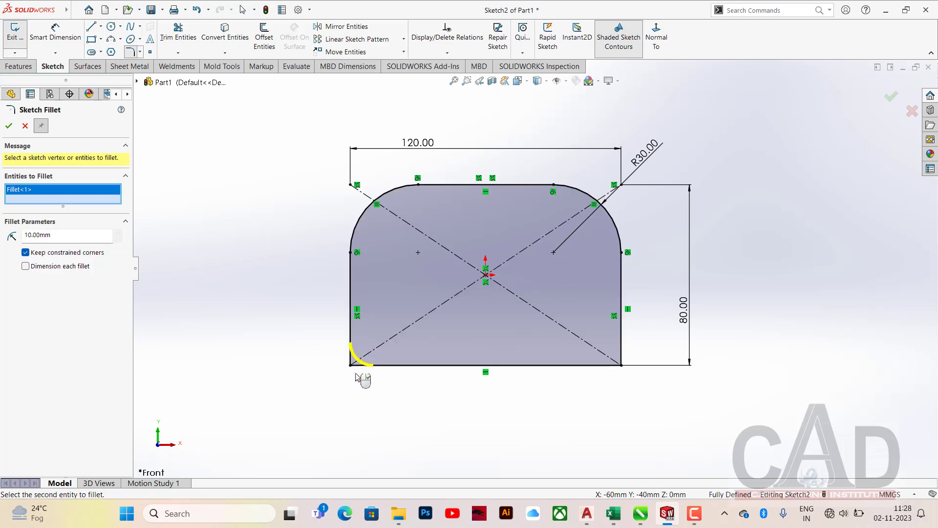
pyautogui.click(622, 366)
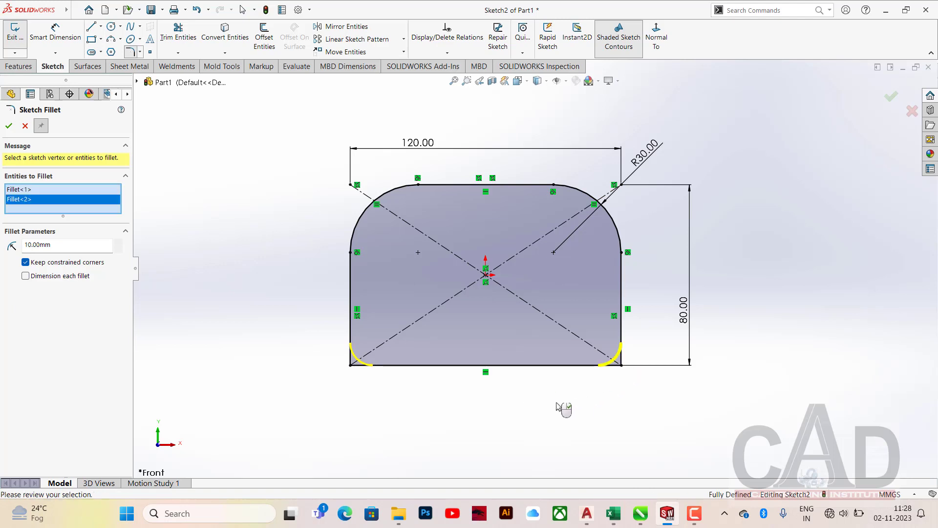
pyautogui.press('Return')
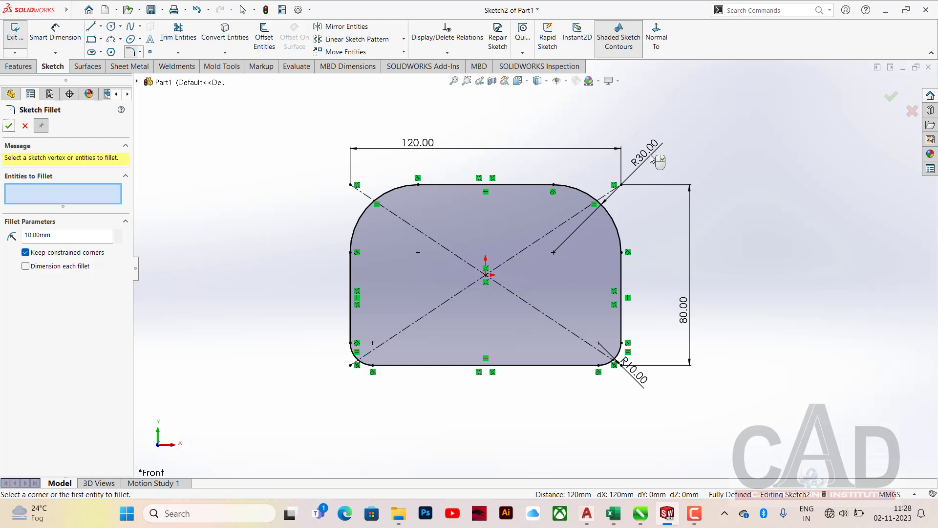
pyautogui.press('Escape')
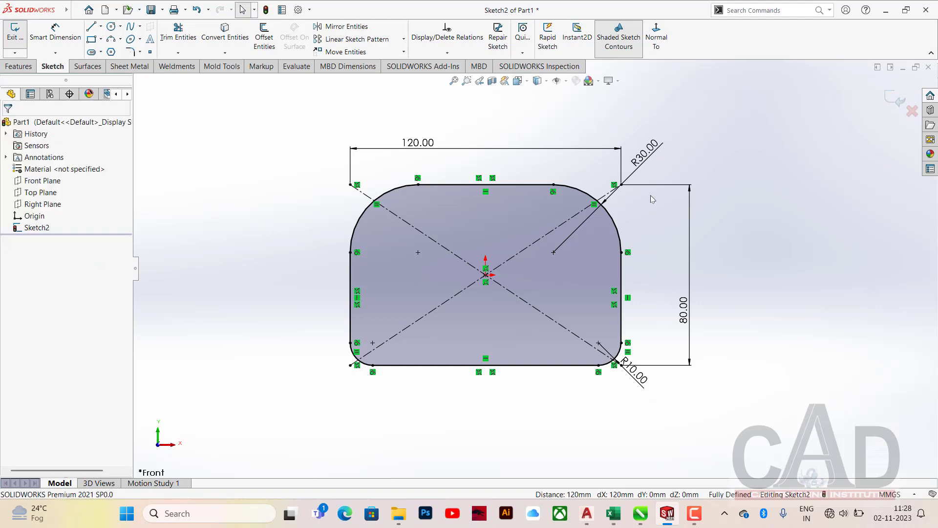
# Set the radius of the upper corner fillets to 20 mm.
pyautogui.doubleClick(645, 156)
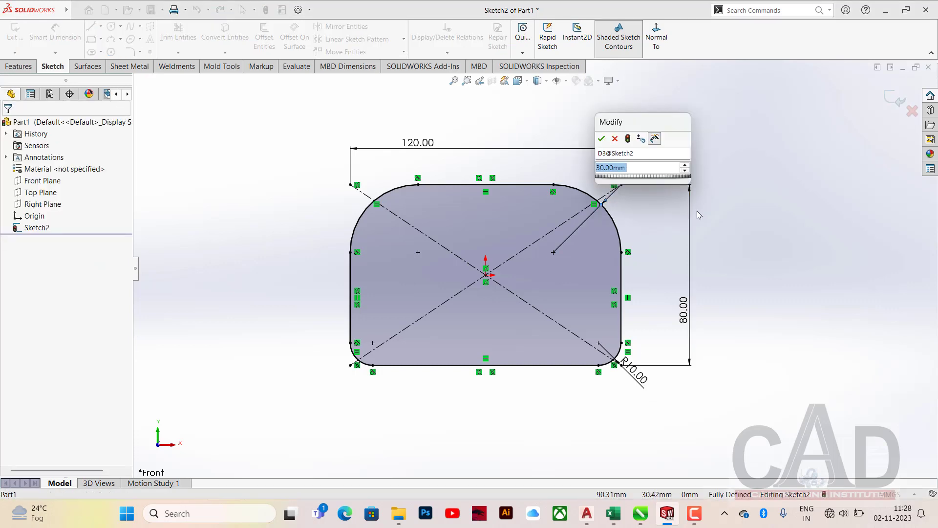
pyautogui.write('20')
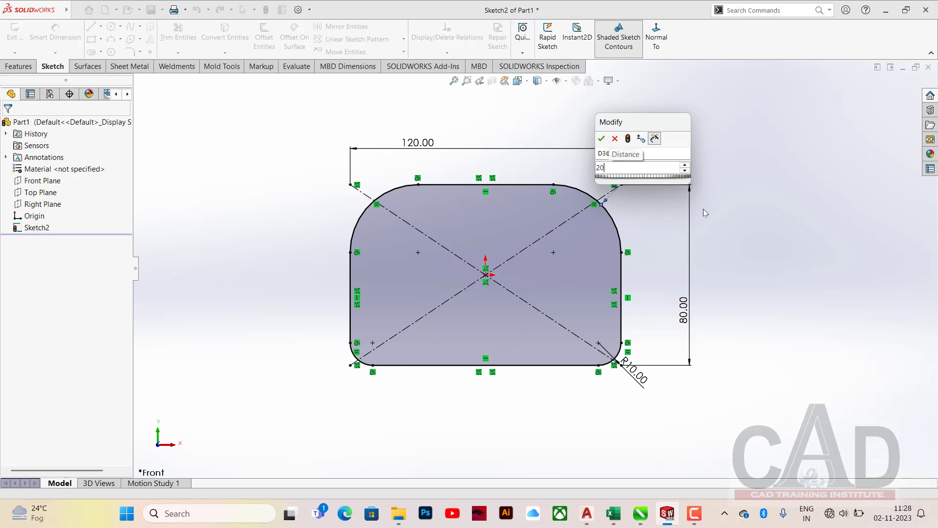
pyautogui.press('Return')
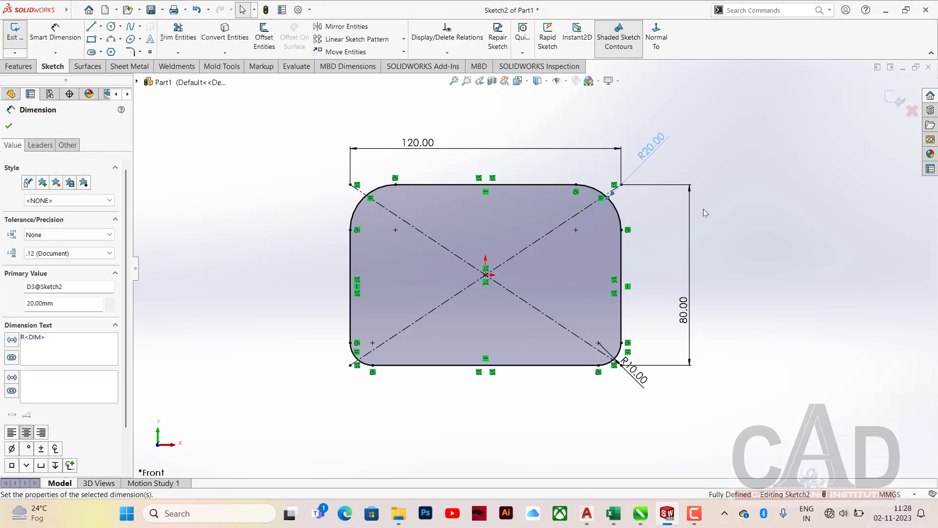
pyautogui.click(801, 225)
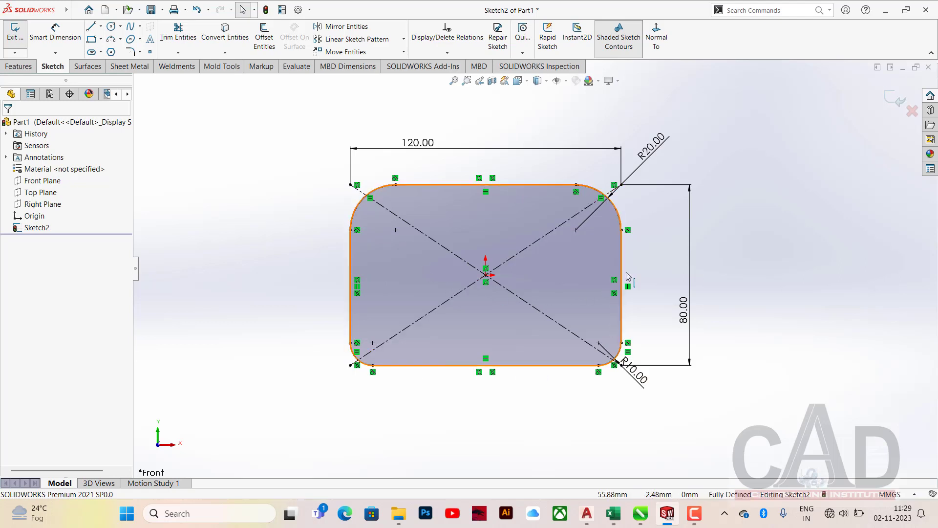
# Hide the sketch relation symbols by turning off View Sketch Relations.
pyautogui.rightClick(732, 184)
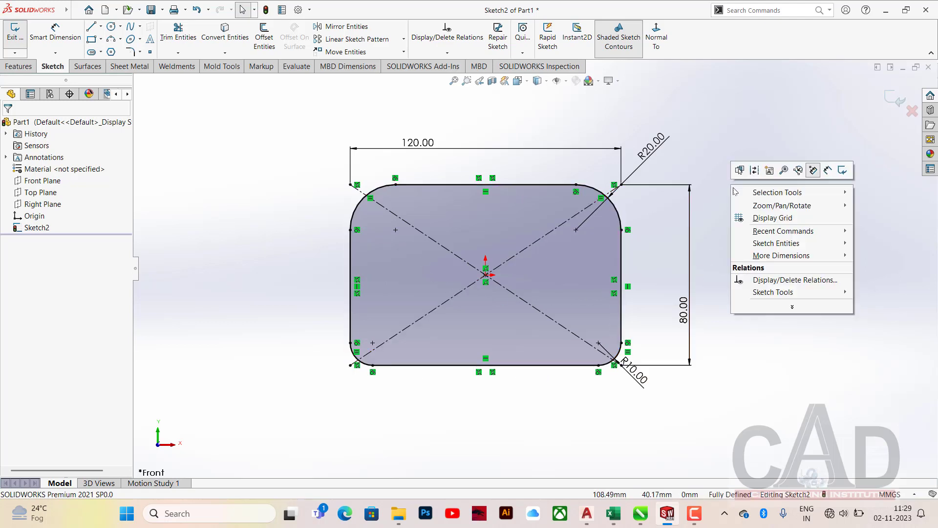
pyautogui.moveTo(771, 244)
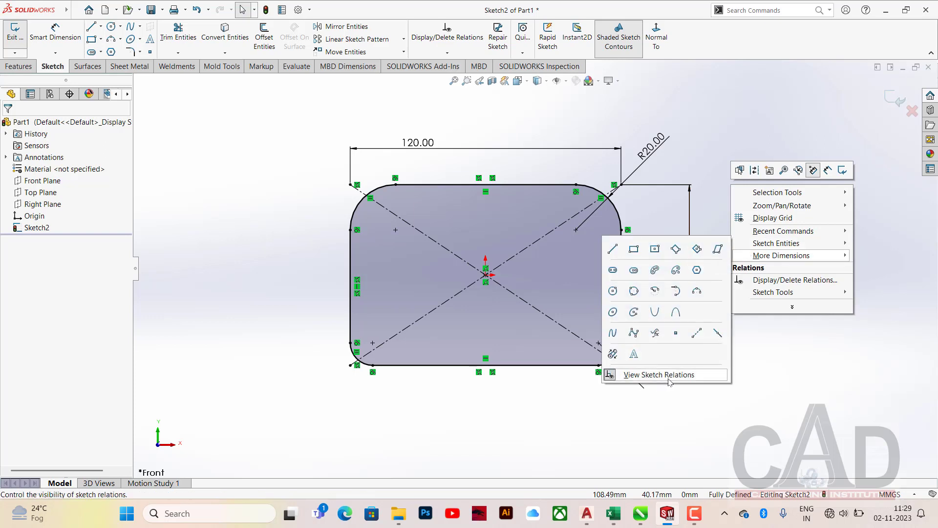
pyautogui.click(612, 376)
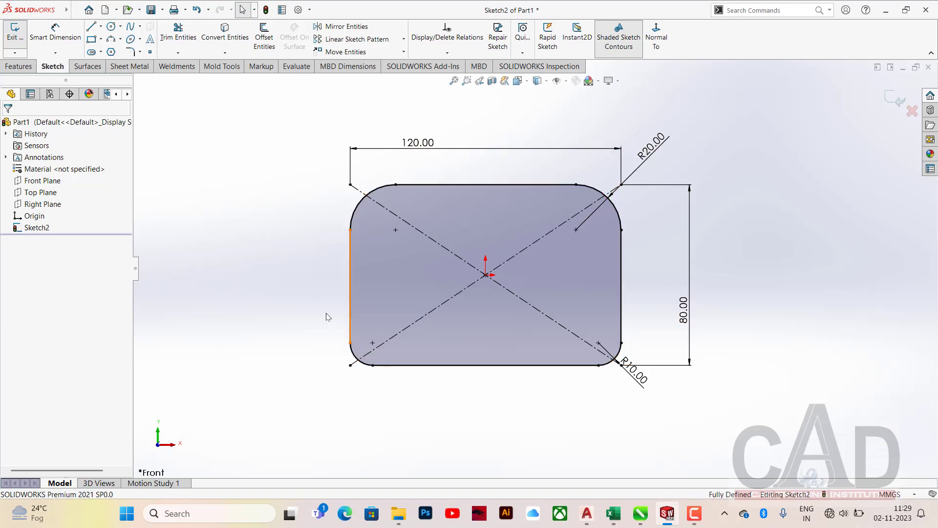
# Sketch a slightly tilted Centerpoint Straight Slot at the origin, about 67 mm between arc centres and 23 mm wide.
pyautogui.click(101, 52)
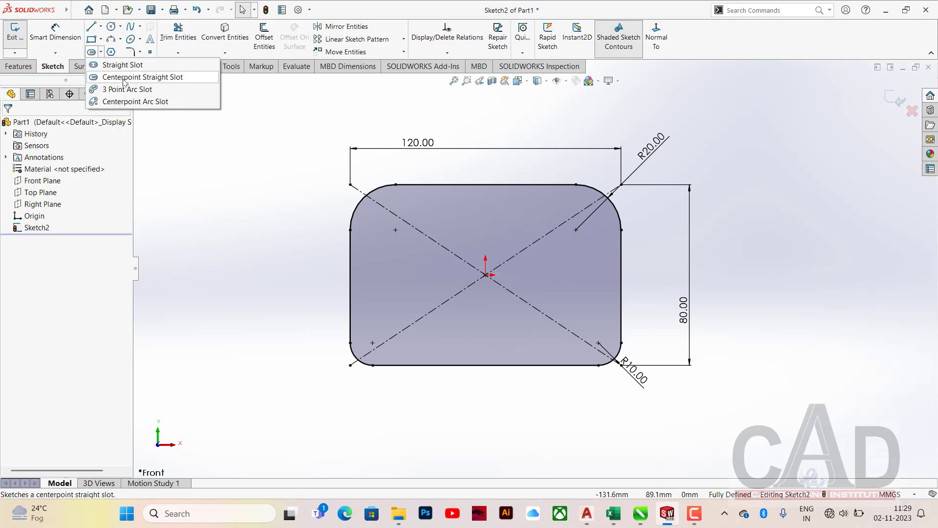
pyautogui.click(125, 78)
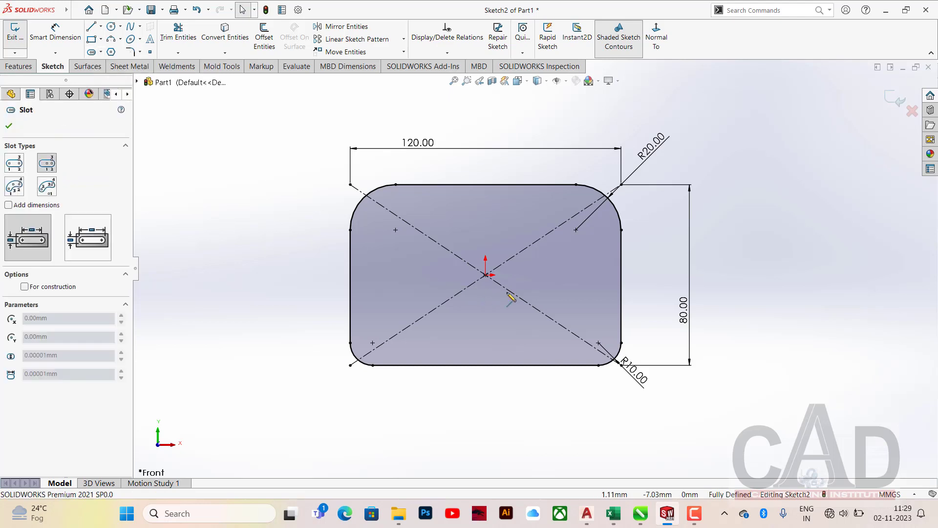
pyautogui.click(486, 275)
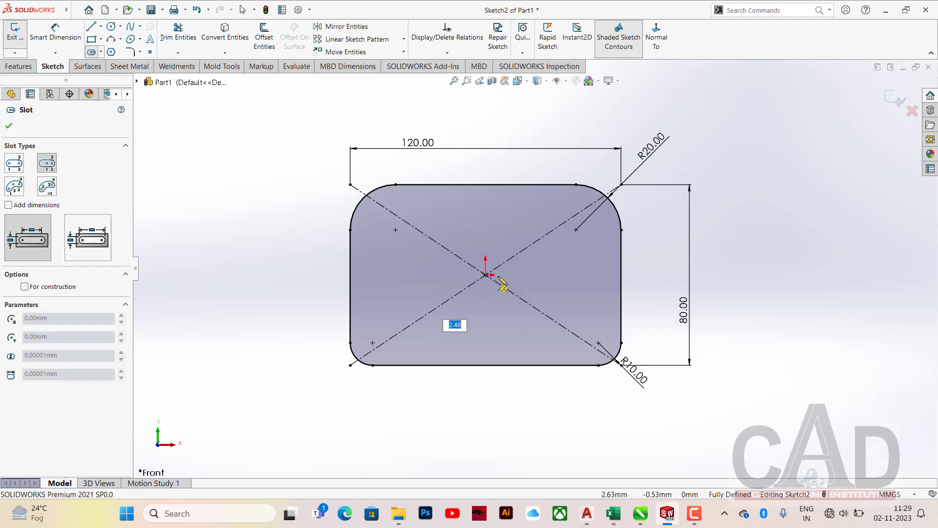
pyautogui.click(561, 265)
pyautogui.click(572, 292)
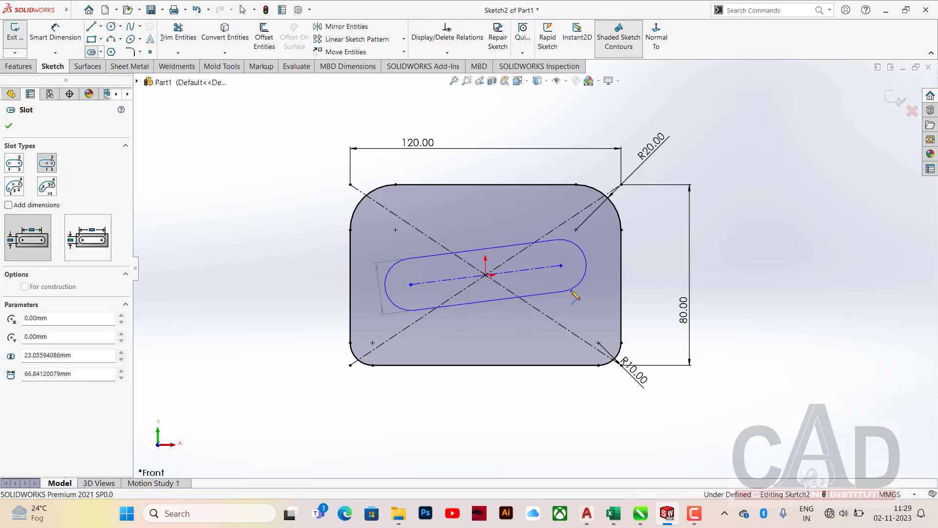
# Finish the slot command and apply a Horizontal relation to the centrepoint slot.
pyautogui.rightClick(210, 191)
pyautogui.click(254, 196)
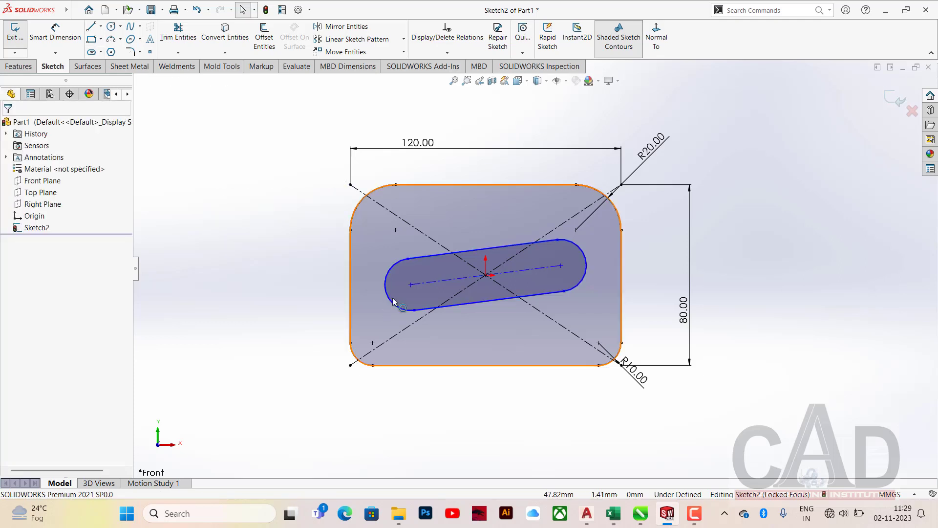
pyautogui.click(436, 289)
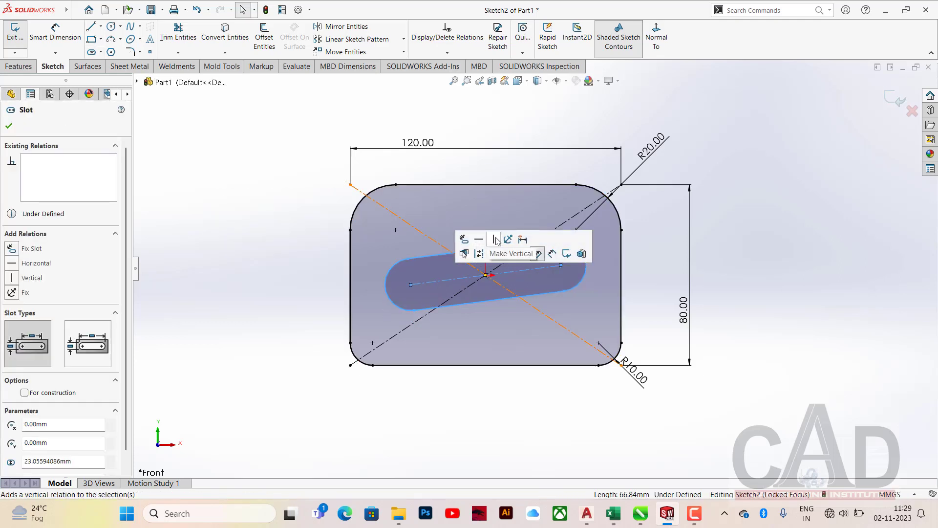
pyautogui.click(480, 243)
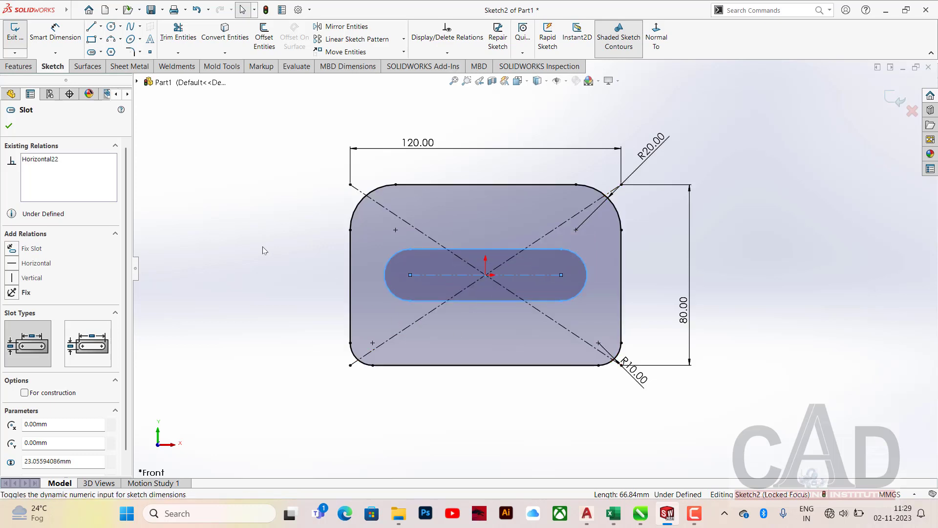
pyautogui.click(222, 259)
# Dimension the distance between the slot's arc centres at 60 mm below the rectangle.
pyautogui.click(63, 40)
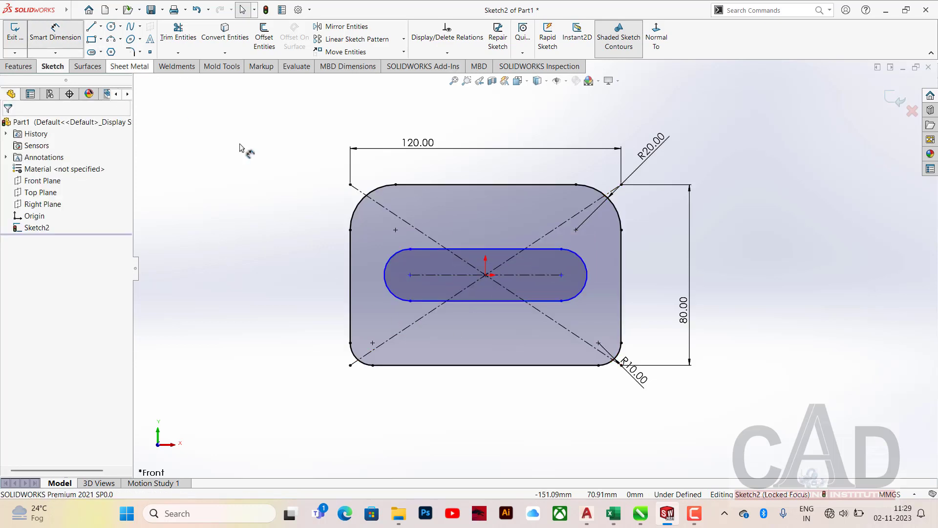
pyautogui.click(438, 275)
pyautogui.click(453, 409)
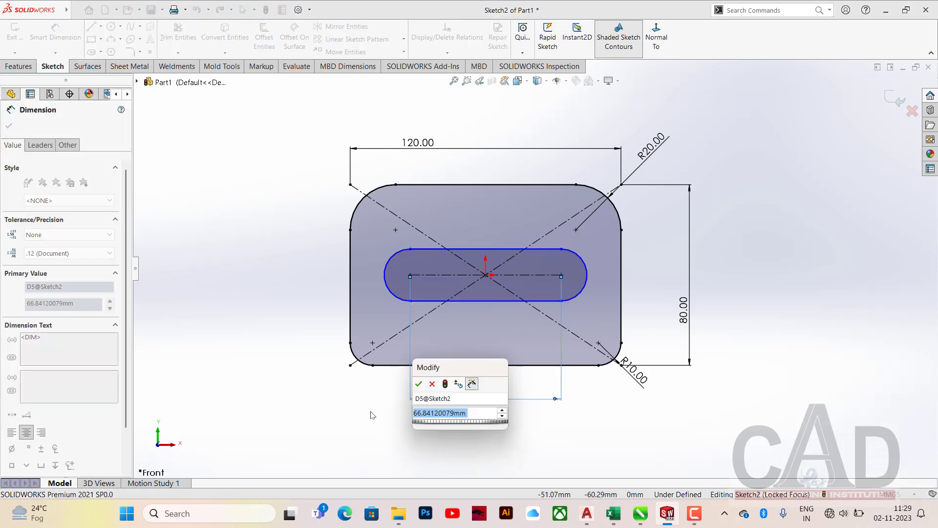
pyautogui.write('60')
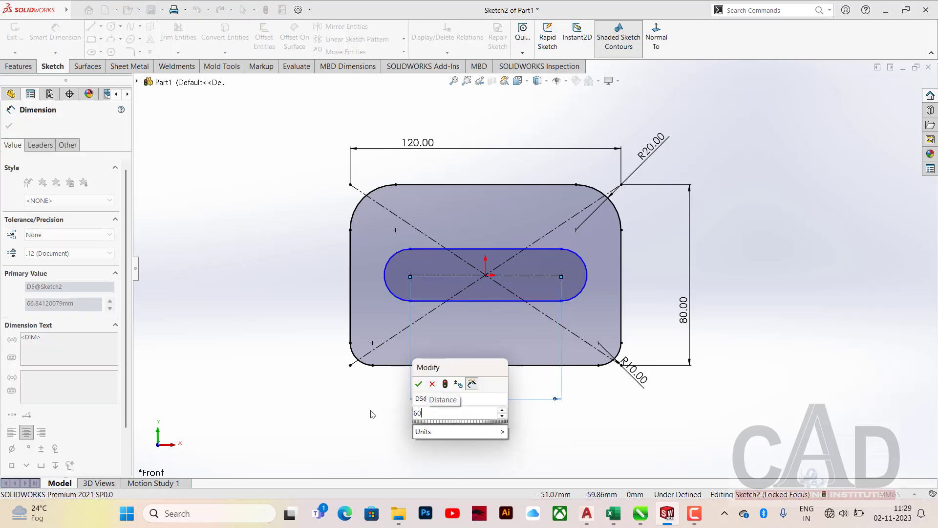
pyautogui.press('Return')
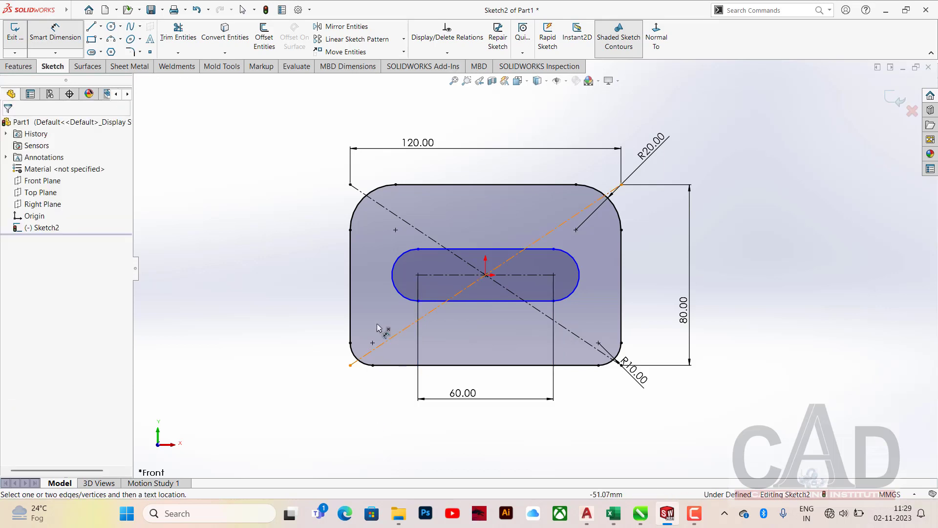
# Dimension the radius of the slot's left end arc at 10 mm.
pyautogui.click(396, 266)
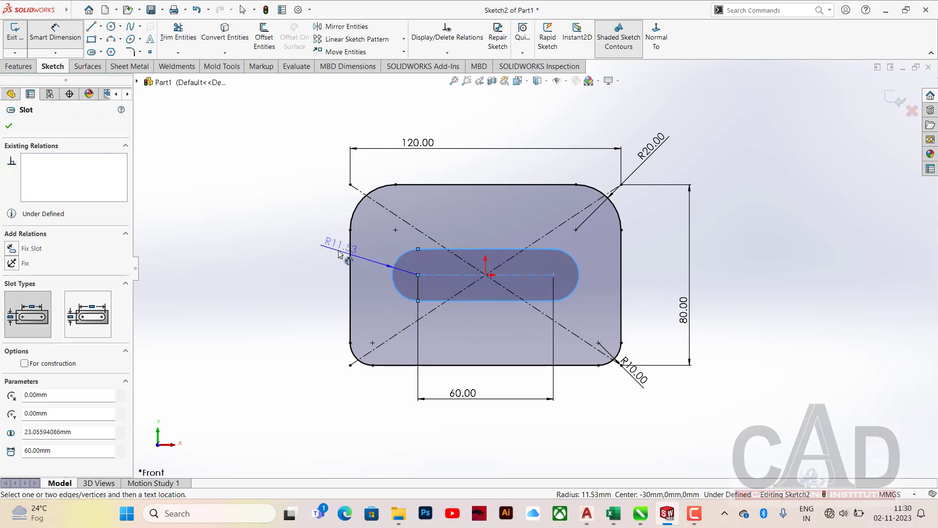
pyautogui.click(306, 240)
pyautogui.write('1')
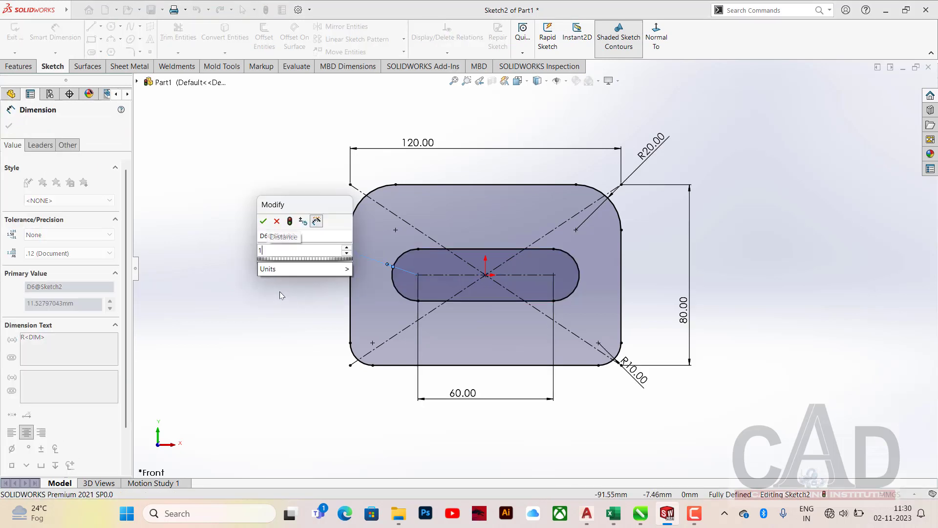
pyautogui.write('0')
pyautogui.press('Return')
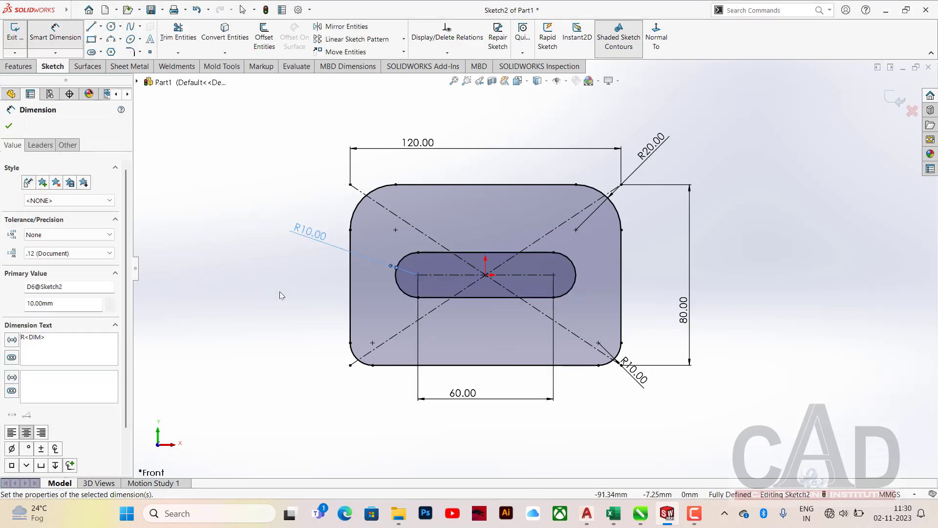
pyautogui.click(280, 296)
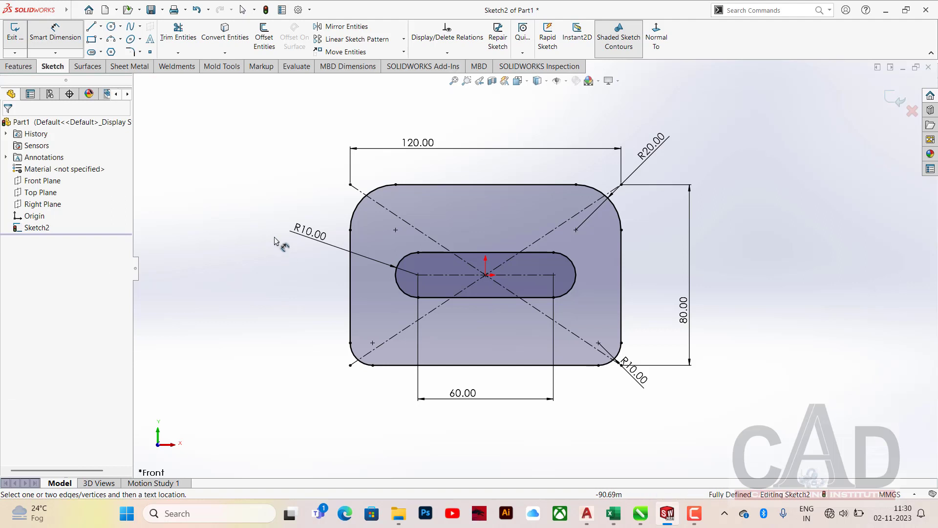
# Use Power Trim to remove the filleted rectangle and the parts of its diagonals outside the slot.
pyautogui.click(178, 52)
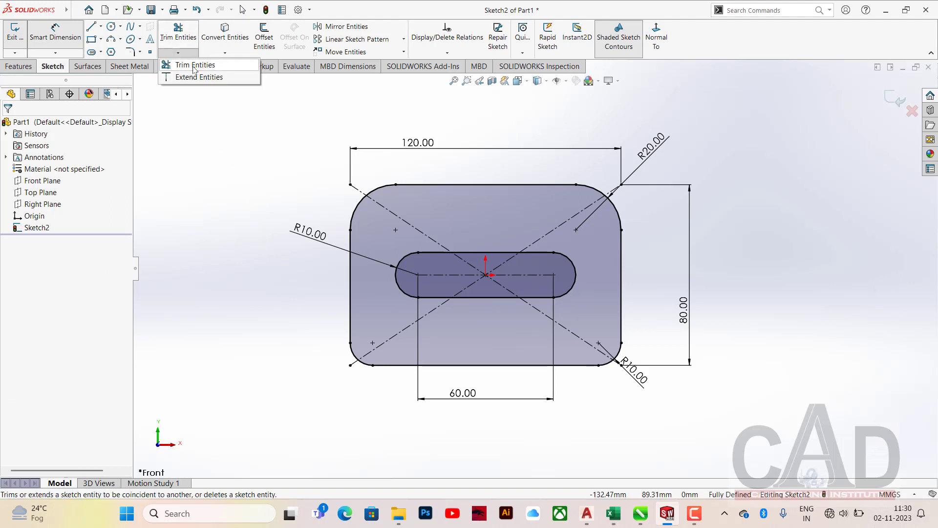
pyautogui.click(194, 66)
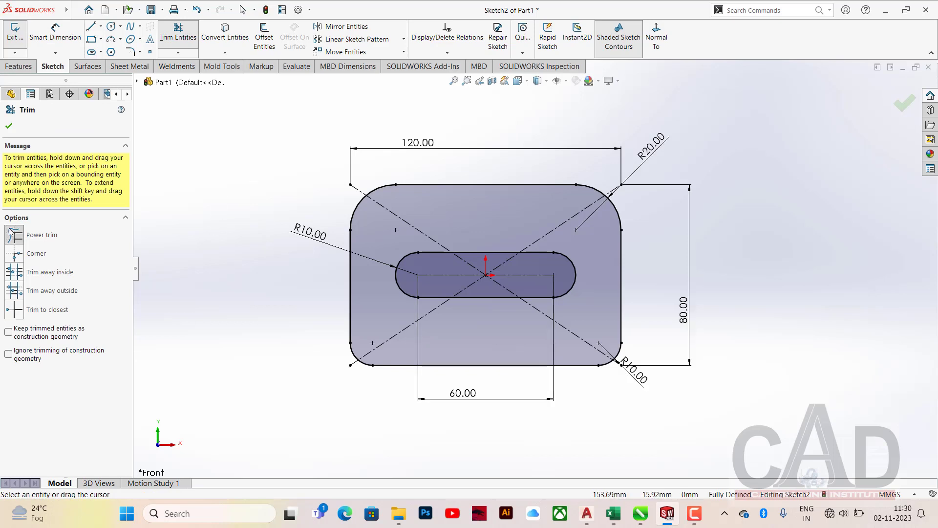
pyautogui.moveTo(215, 162)
pyautogui.mouseDown()
pyautogui.moveTo(197, 244)
pyautogui.moveTo(250, 277)
pyautogui.moveTo(272, 168)
pyautogui.mouseUp()
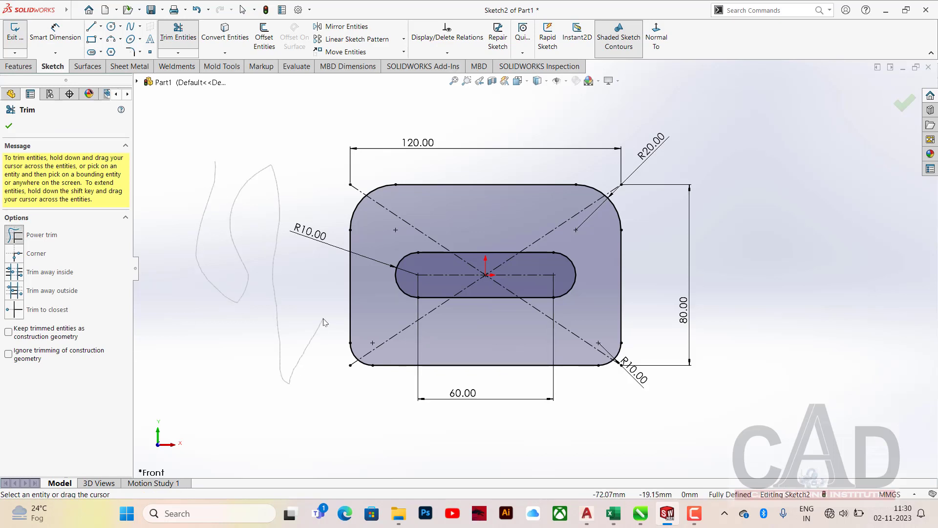
pyautogui.moveTo(325, 322); pyautogui.dragTo(302, 319)
pyautogui.moveTo(343, 370)
pyautogui.mouseDown()
pyautogui.moveTo(364, 345)
pyautogui.moveTo(281, 419)
pyautogui.mouseUp()
pyautogui.moveTo(350, 386)
pyautogui.mouseDown()
pyautogui.moveTo(370, 333)
pyautogui.moveTo(358, 390)
pyautogui.moveTo(341, 399)
pyautogui.mouseUp()
pyautogui.moveTo(385, 331); pyautogui.dragTo(272, 345)
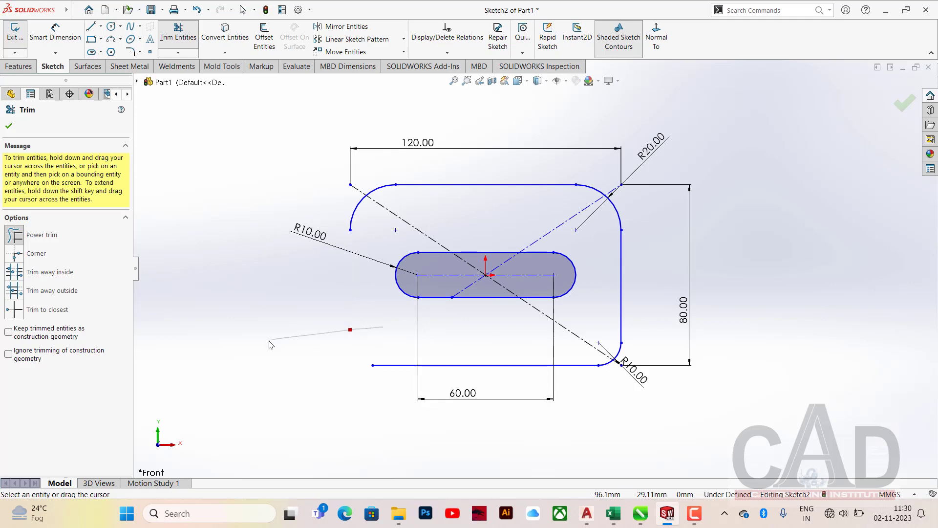
pyautogui.moveTo(267, 294)
pyautogui.mouseDown()
pyautogui.moveTo(219, 254)
pyautogui.moveTo(243, 275)
pyautogui.moveTo(318, 202)
pyautogui.mouseUp()
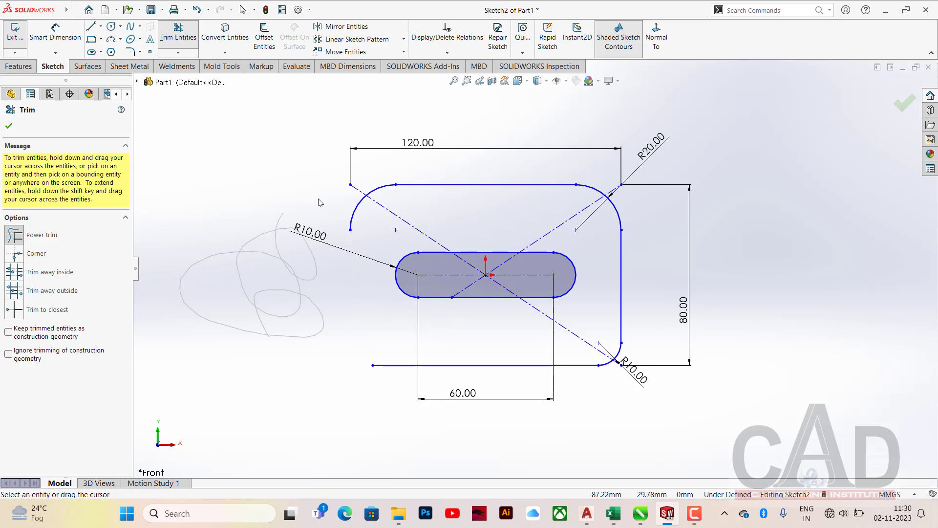
pyautogui.moveTo(352, 243)
pyautogui.mouseDown()
pyautogui.moveTo(364, 173)
pyautogui.moveTo(389, 213)
pyautogui.moveTo(434, 205)
pyautogui.moveTo(483, 130)
pyautogui.mouseUp()
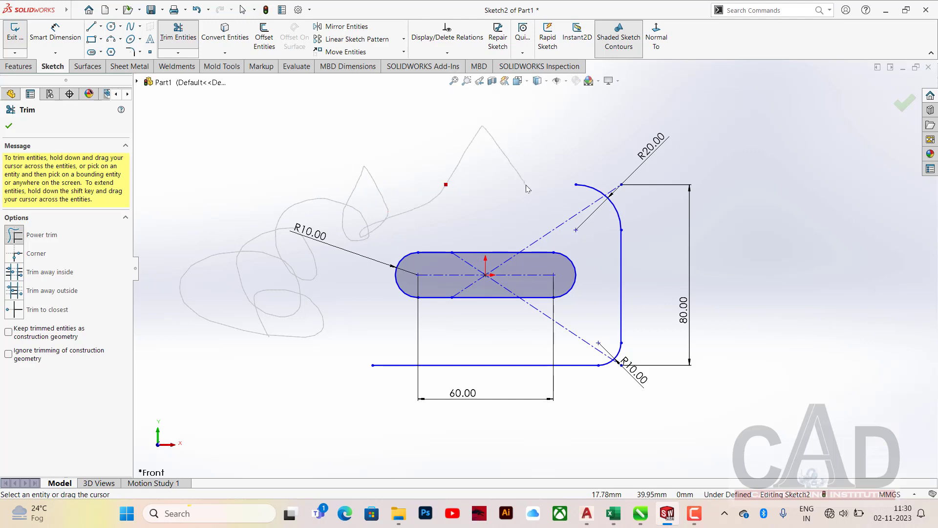
pyautogui.moveTo(601, 190)
pyautogui.mouseDown()
pyautogui.moveTo(593, 224)
pyautogui.moveTo(651, 209)
pyautogui.moveTo(628, 259)
pyautogui.moveTo(617, 381)
pyautogui.moveTo(601, 328)
pyautogui.moveTo(565, 394)
pyautogui.moveTo(654, 337)
pyautogui.moveTo(660, 244)
pyautogui.moveTo(553, 175)
pyautogui.moveTo(550, 201)
pyautogui.mouseUp()
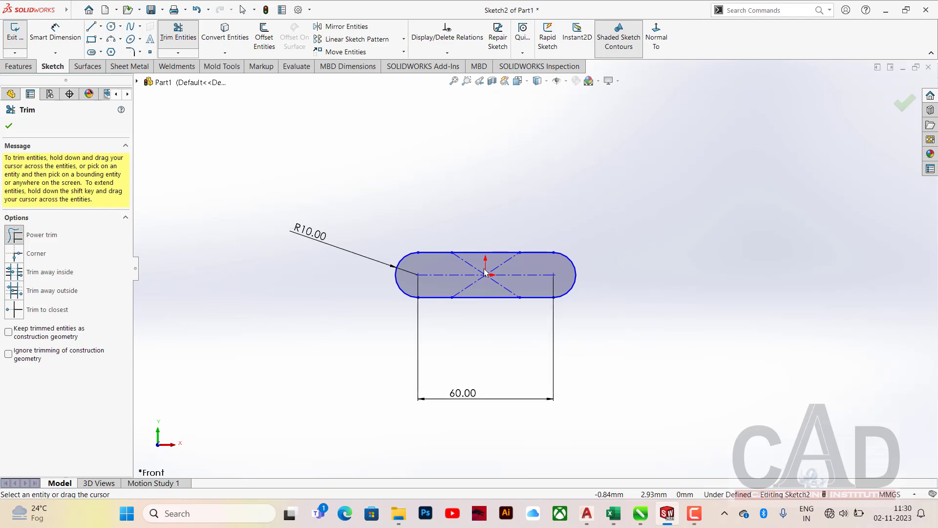
# Trim away the remaining diagonal construction lines inside the slot and finish the Trim command.
pyautogui.scroll(-5, 454, 264)
pyautogui.moveTo(519, 257)
pyautogui.mouseDown()
pyautogui.moveTo(626, 258)
pyautogui.moveTo(601, 317)
pyautogui.moveTo(527, 324)
pyautogui.moveTo(417, 313)
pyautogui.mouseUp()
pyautogui.scroll(6, 443, 235)
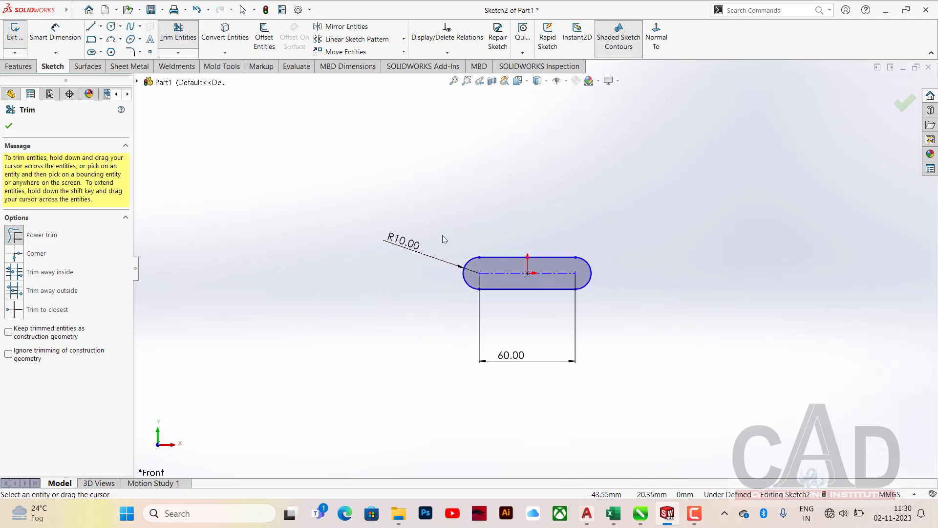
pyautogui.click(9, 127)
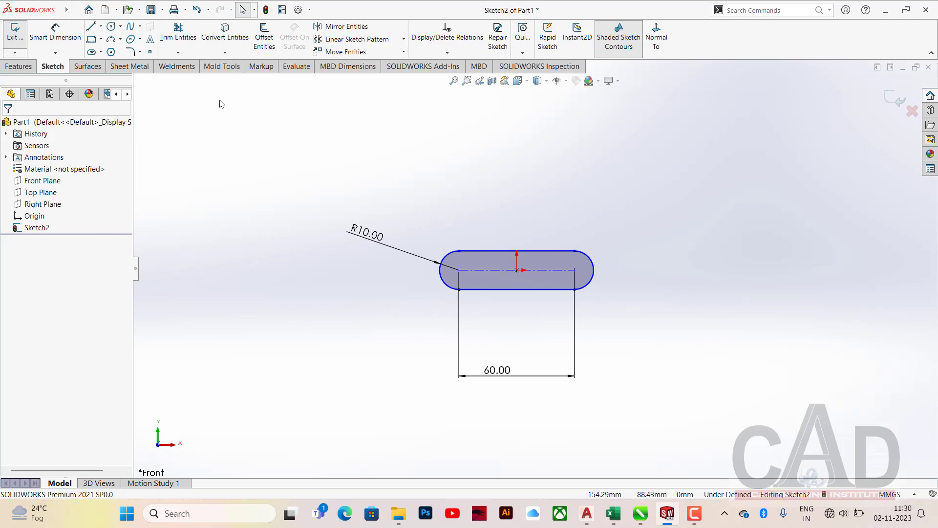
# Sketch a vertical centerline through the origin, extending well above and below the slot.
pyautogui.click(101, 28)
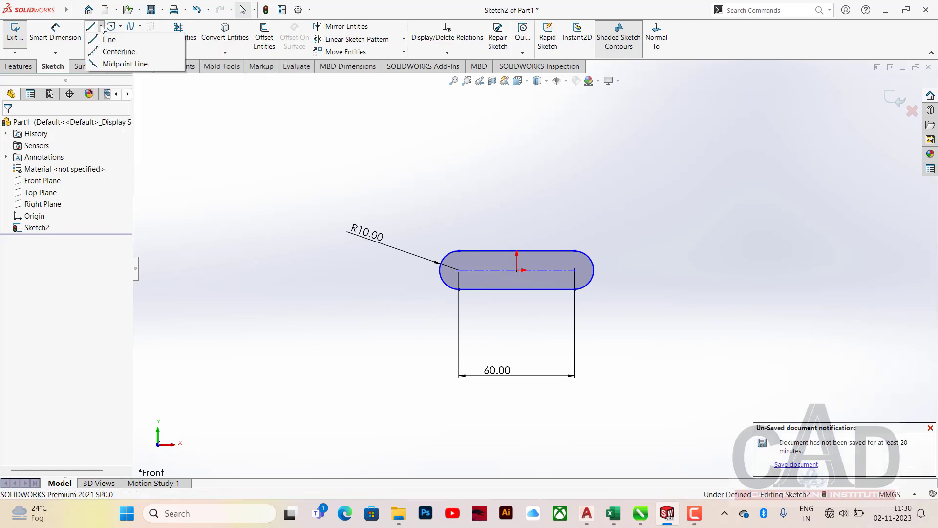
pyautogui.click(117, 51)
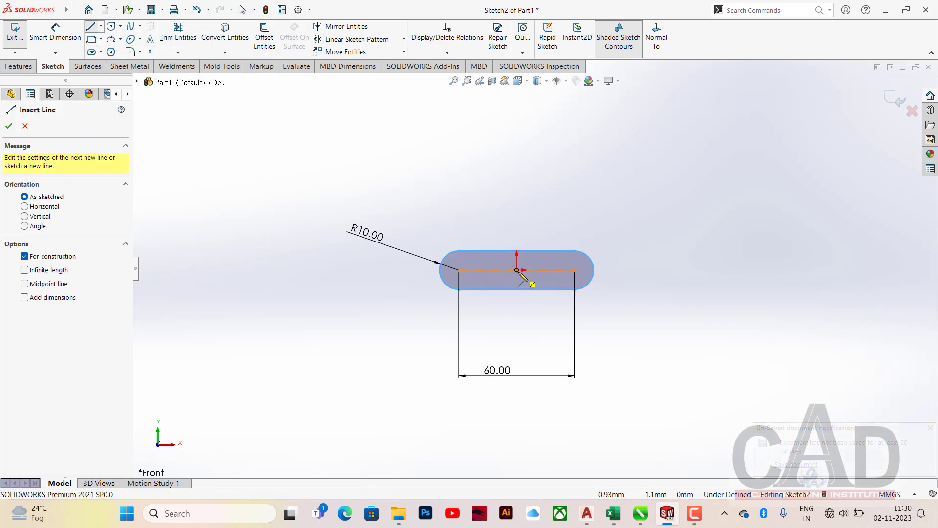
pyautogui.click(517, 116)
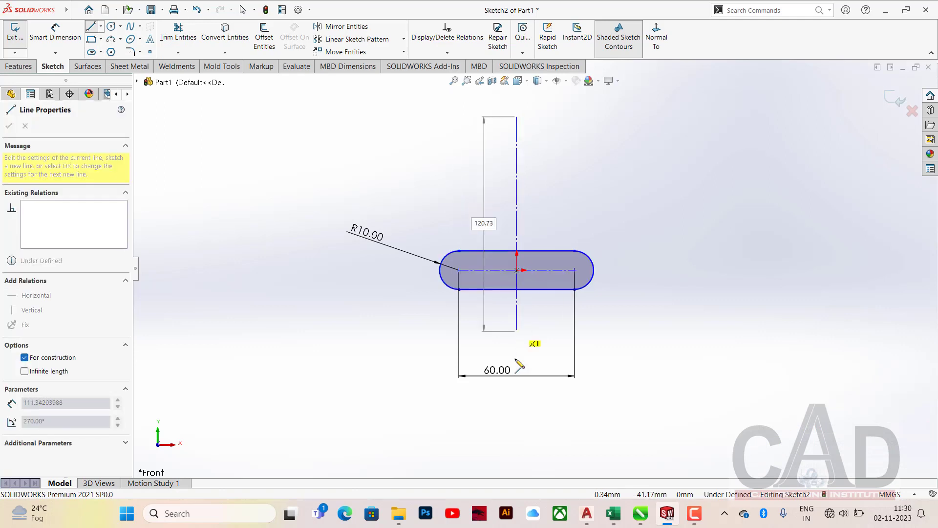
pyautogui.click(517, 403)
pyautogui.rightClick(606, 201)
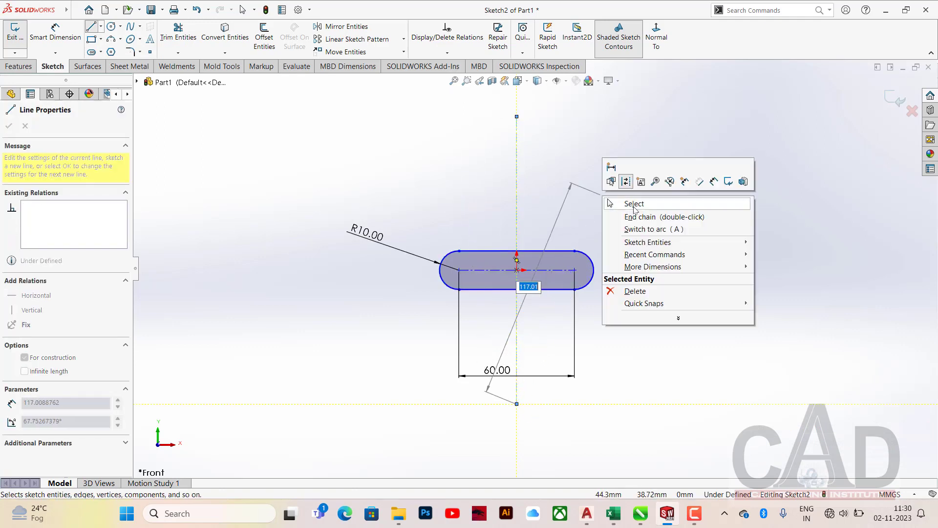
pyautogui.click(633, 202)
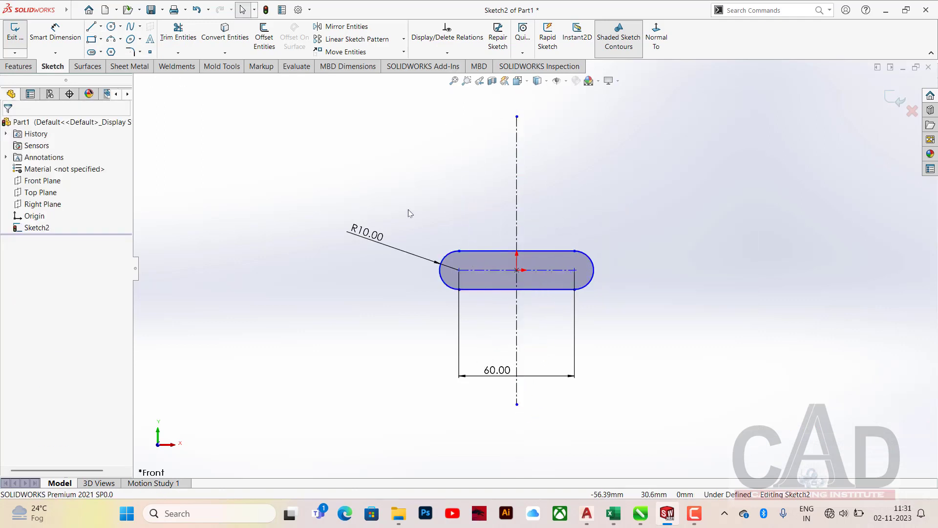
# Sketch a tilted Straight Slot right of the centerline, about 49 mm between arc centres and 51 mm wide.
pyautogui.click(100, 52)
pyautogui.click(112, 66)
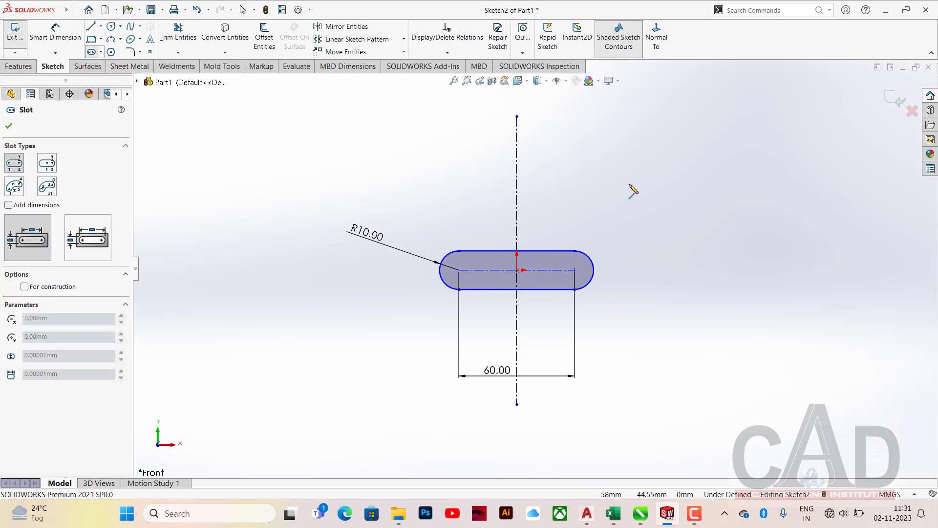
pyautogui.click(637, 169)
pyautogui.click(695, 244)
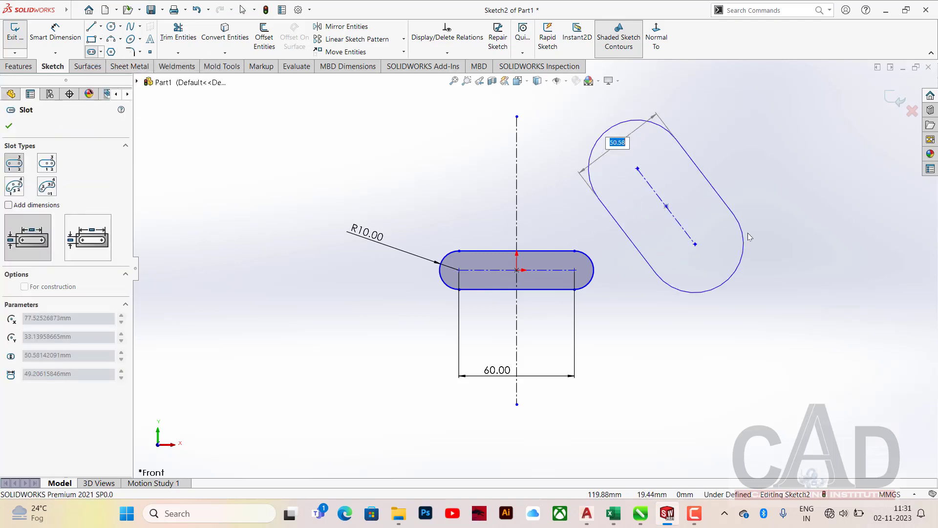
pyautogui.click(748, 235)
pyautogui.rightClick(764, 146)
pyautogui.click(788, 153)
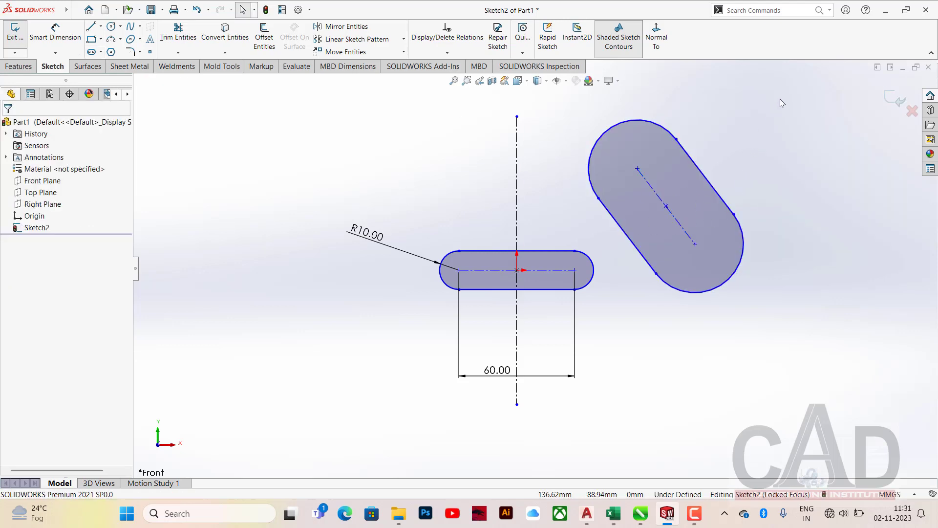
# Mirror the tilted slot about the vertical centerline, keeping the original as a copy.
pyautogui.moveTo(780, 99); pyautogui.dragTo(602, 341)
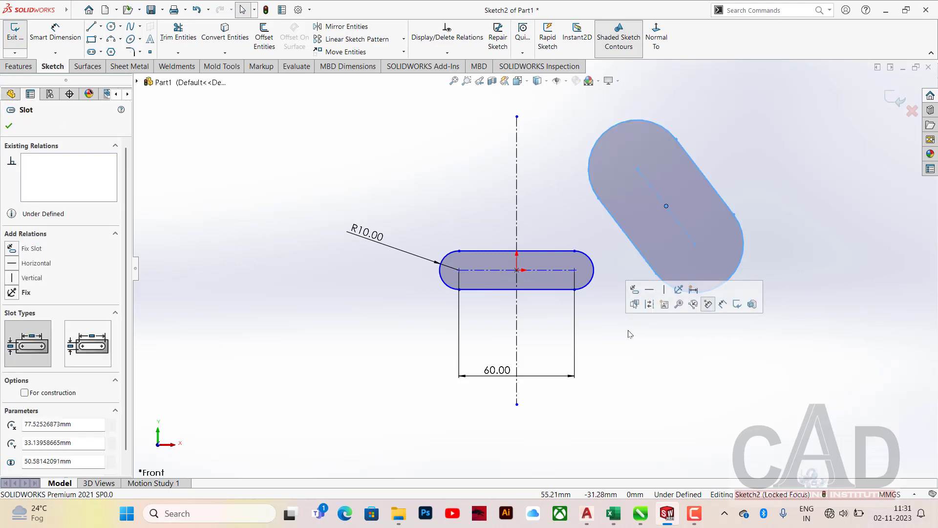
pyautogui.click(336, 29)
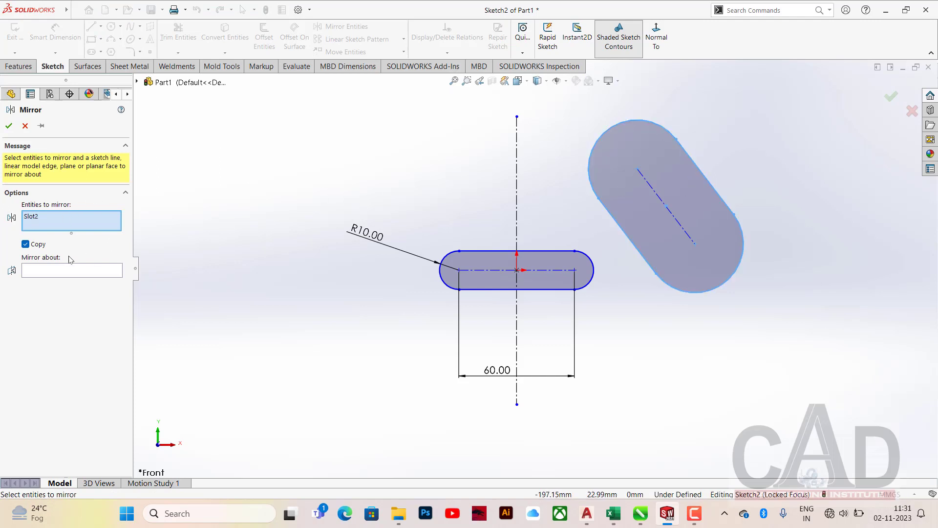
pyautogui.click(45, 272)
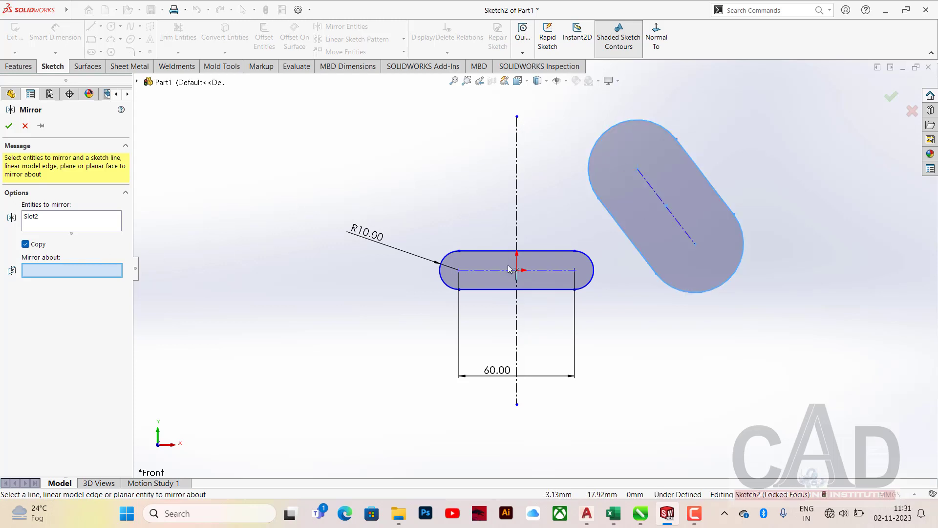
pyautogui.click(517, 198)
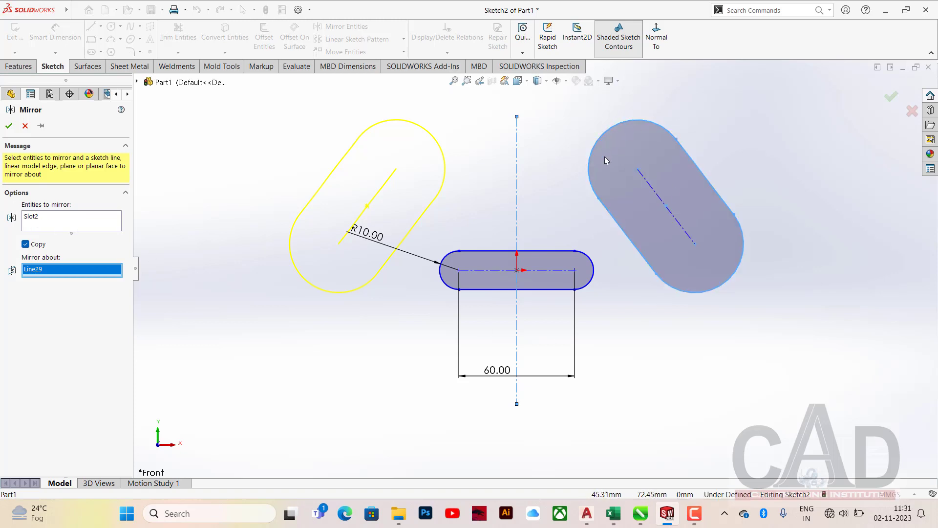
pyautogui.click(9, 126)
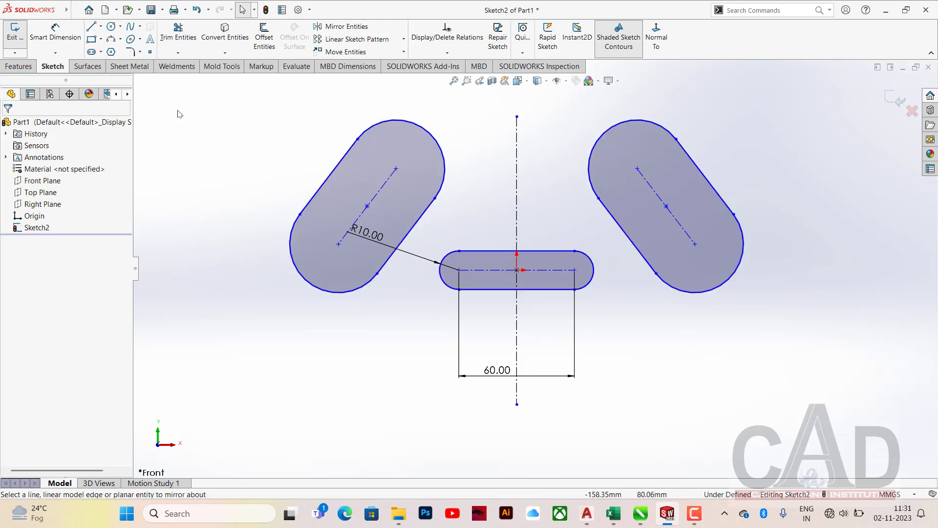
pyautogui.click(140, 53)
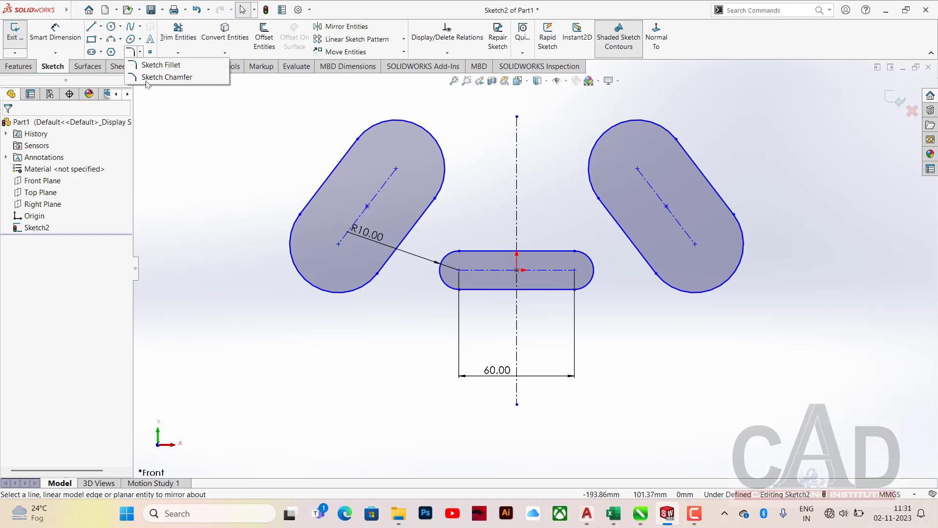
pyautogui.click(183, 145)
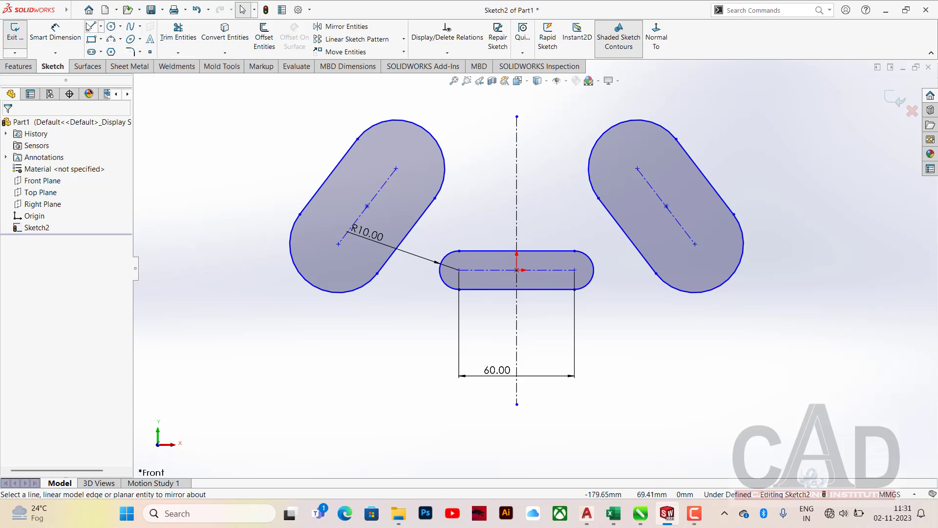
# Sketch a circle with a radius of about 19.5 mm directly below the lower arc centre of the mirrored slot.
pyautogui.click(111, 27)
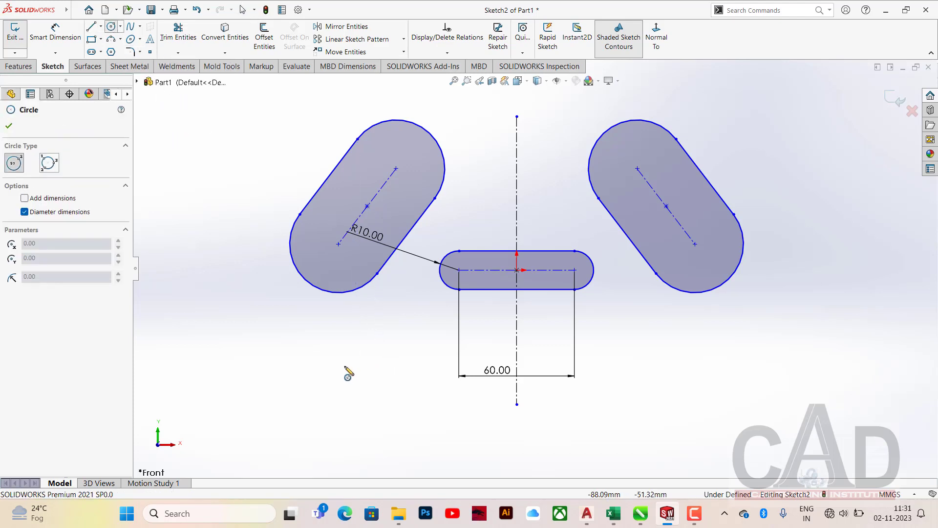
pyautogui.click(339, 353)
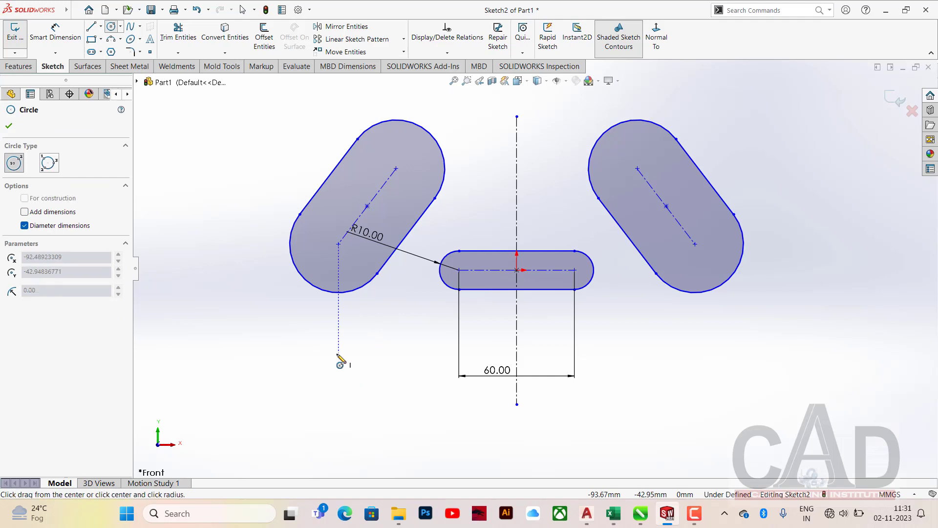
pyautogui.click(364, 380)
pyautogui.rightClick(209, 226)
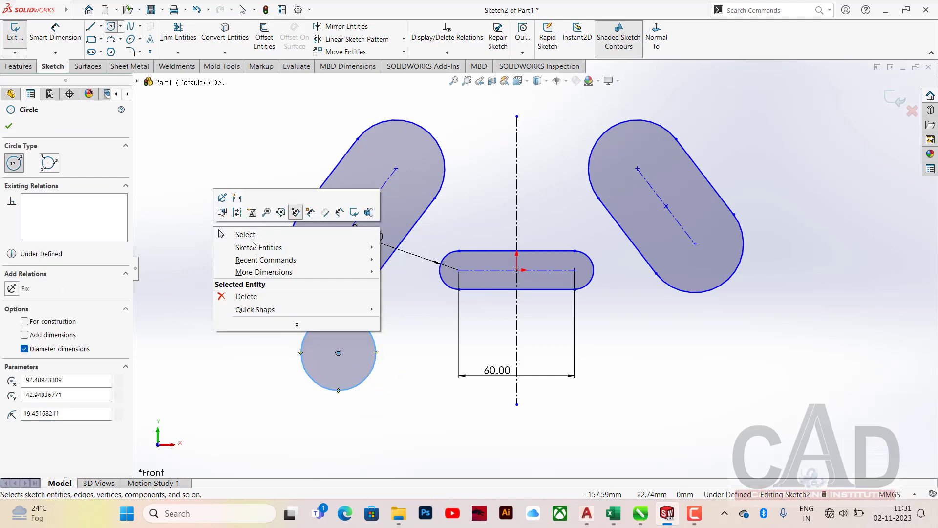
pyautogui.click(253, 237)
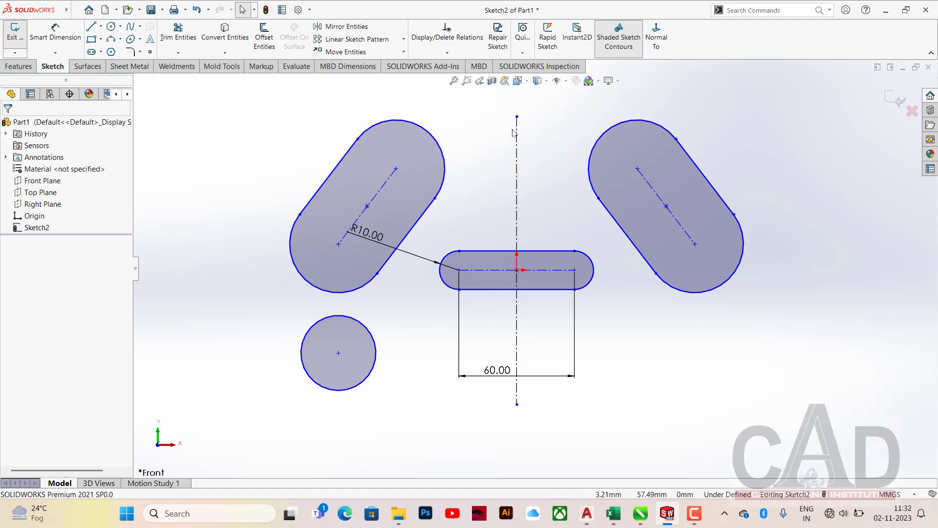